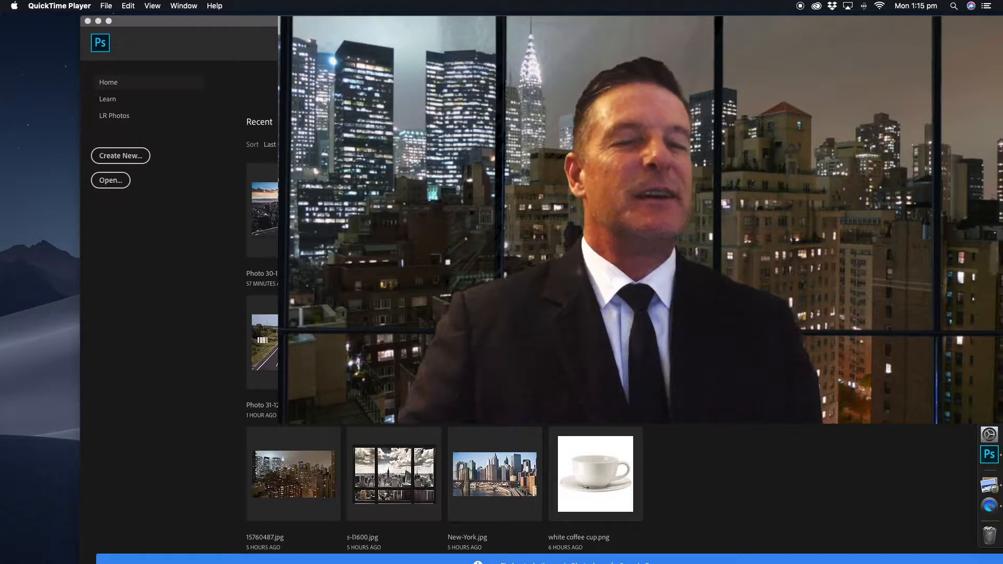
# Open the desktop photos "Photo 30-12-18, 9 54 21 pm (1).jpg" and "Photo 30-12-18, 10 31 13 pm.jpg" together in Photoshop.
pyautogui.click(101, 21)
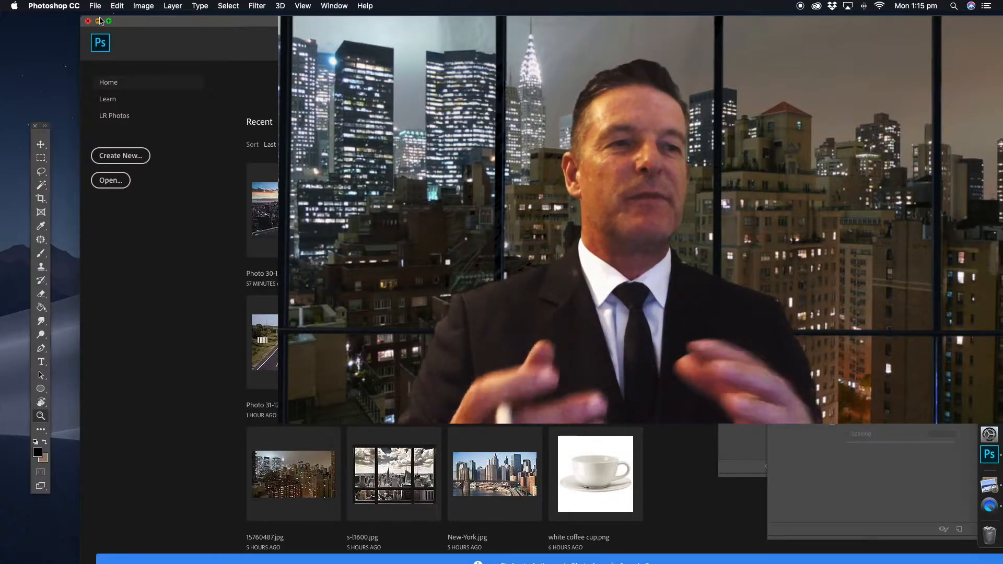
pyautogui.click(99, 21)
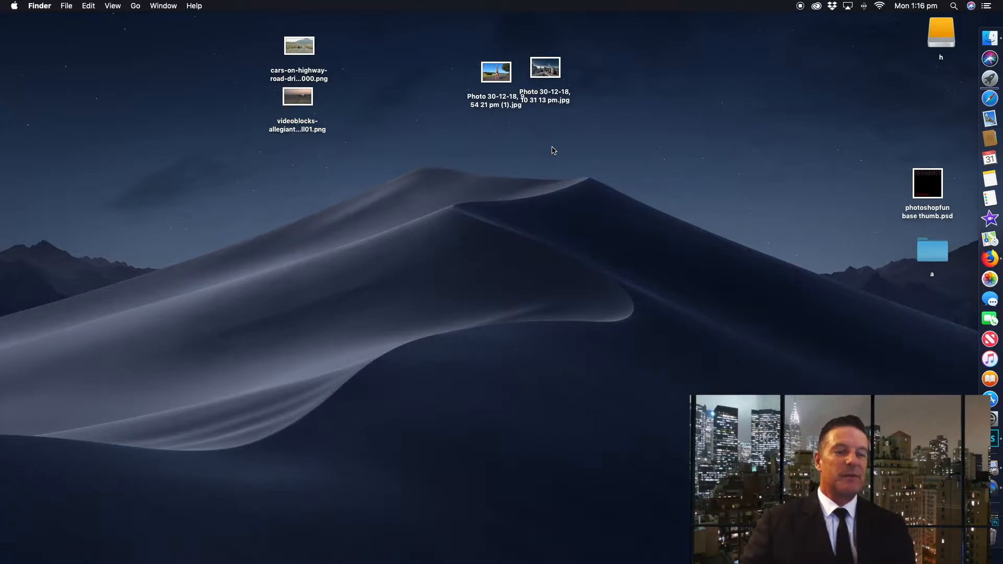
pyautogui.moveTo(462, 39); pyautogui.dragTo(599, 117)
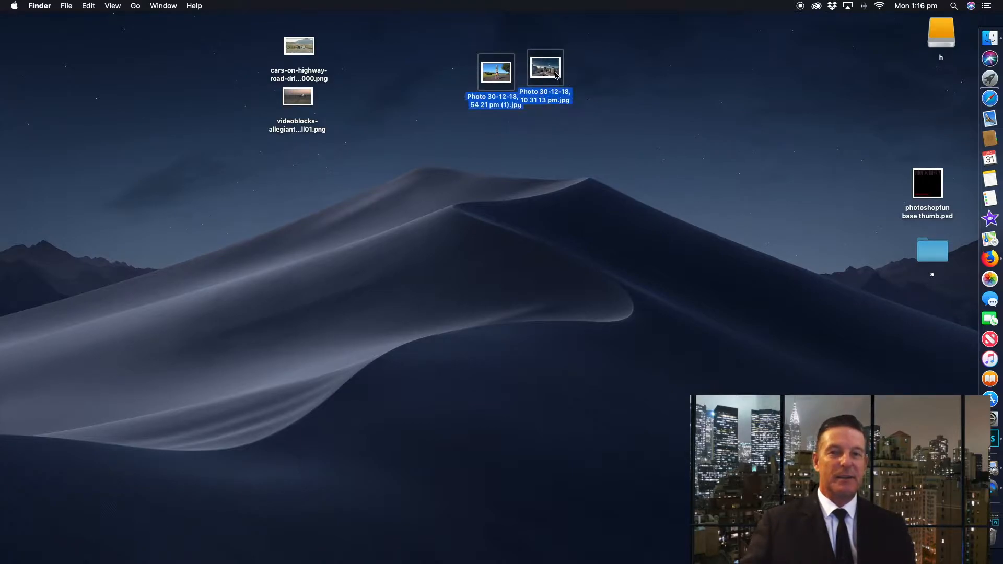
pyautogui.moveTo(545, 72)
pyautogui.mouseDown()
pyautogui.moveTo(589, 280)
pyautogui.moveTo(839, 354)
pyautogui.moveTo(995, 443)
pyautogui.mouseUp()
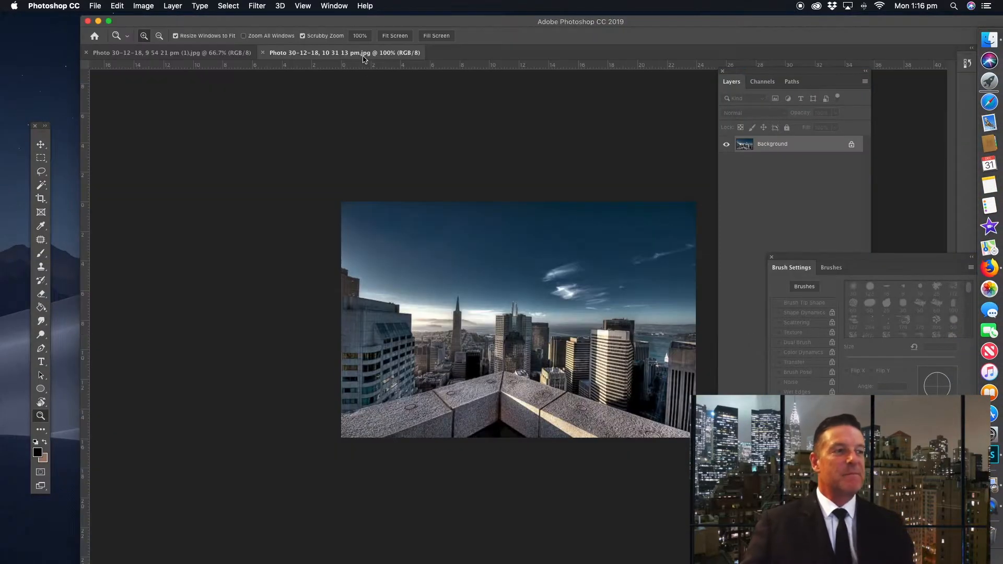
pyautogui.doubleClick(376, 25)
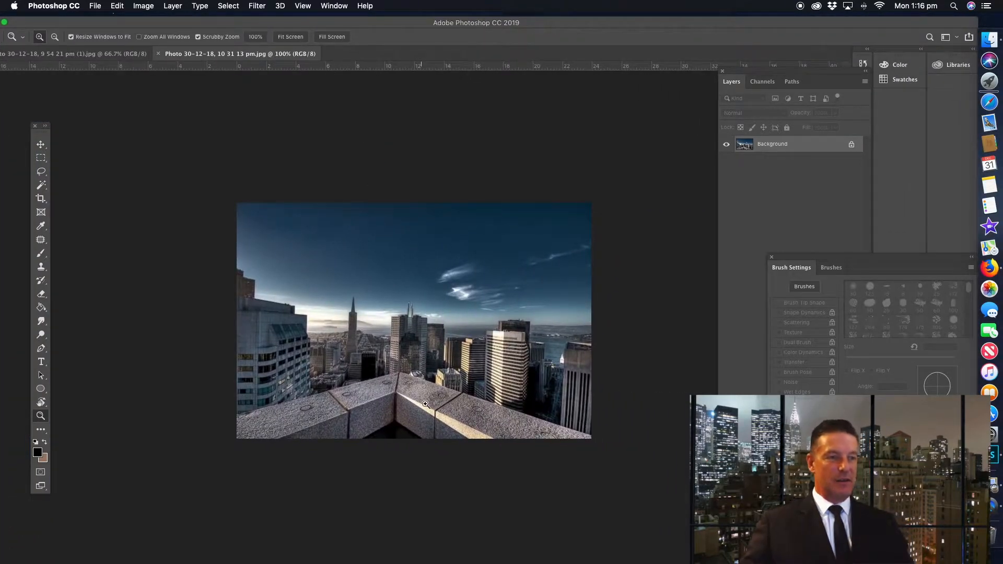
# In the handstand photo, lasso a loose outline around the woman and her shadow and copy it.
pyautogui.click(89, 54)
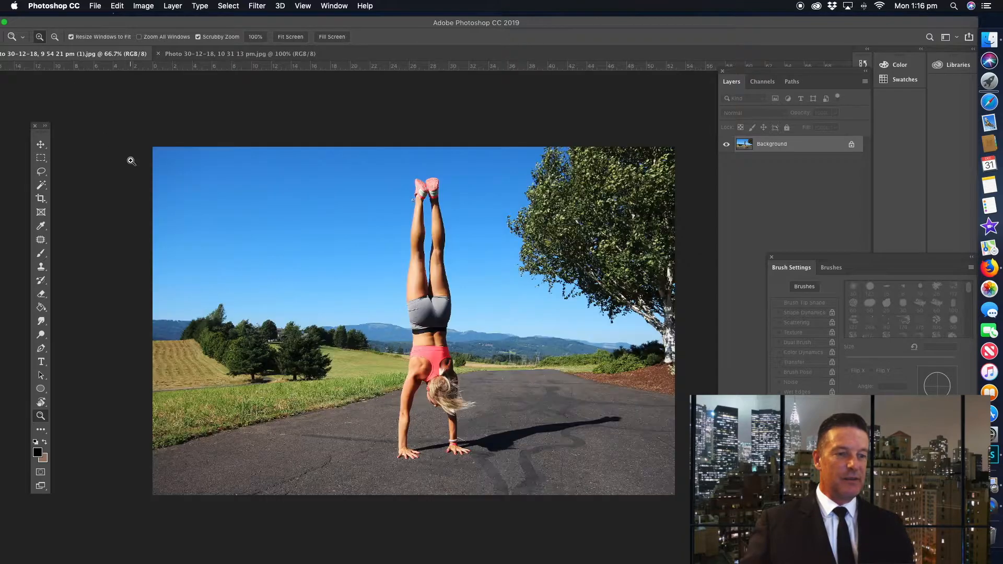
pyautogui.click(41, 173)
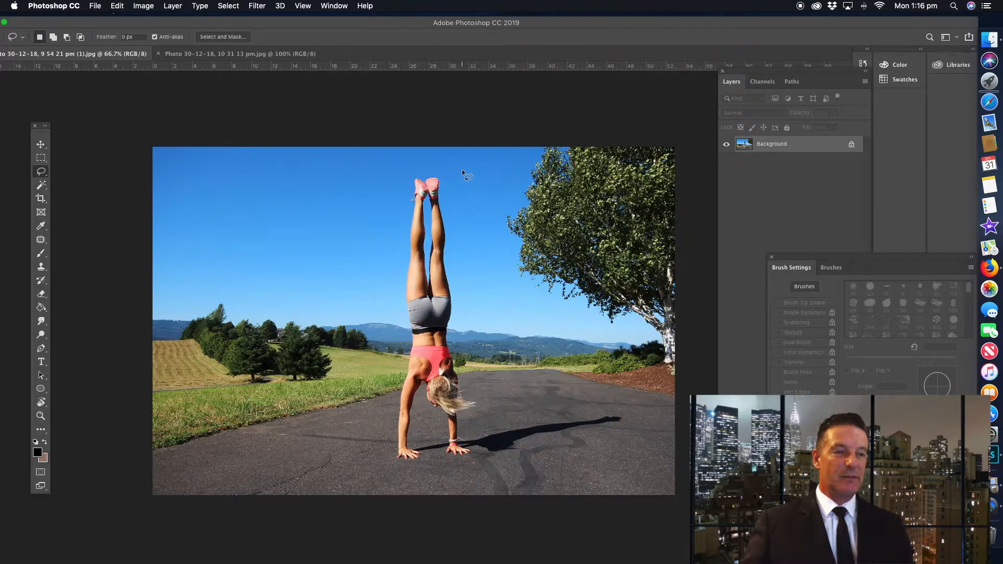
pyautogui.moveTo(384, 235)
pyautogui.mouseDown()
pyautogui.moveTo(357, 469)
pyautogui.moveTo(563, 468)
pyautogui.moveTo(611, 450)
pyautogui.moveTo(638, 414)
pyautogui.moveTo(615, 403)
pyautogui.moveTo(505, 411)
pyautogui.moveTo(466, 220)
pyautogui.mouseUp()
pyautogui.moveTo(469, 179); pyautogui.dragTo(469, 165)
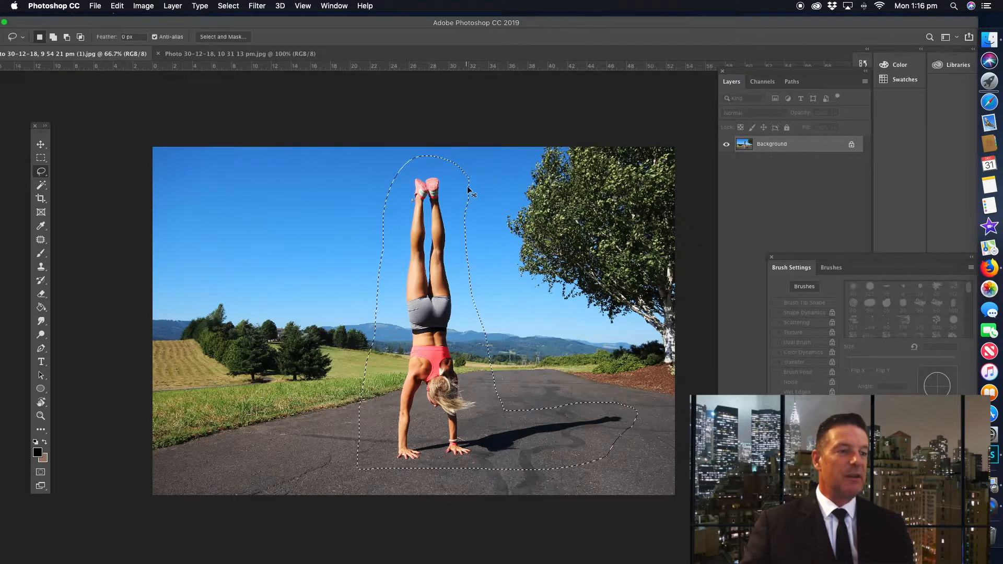
pyautogui.press('super+c')
# Resize the city skyline photo to 1000 pixels wide at 300 pixels/inch and paste the copied woman into it.
pyautogui.click(215, 54)
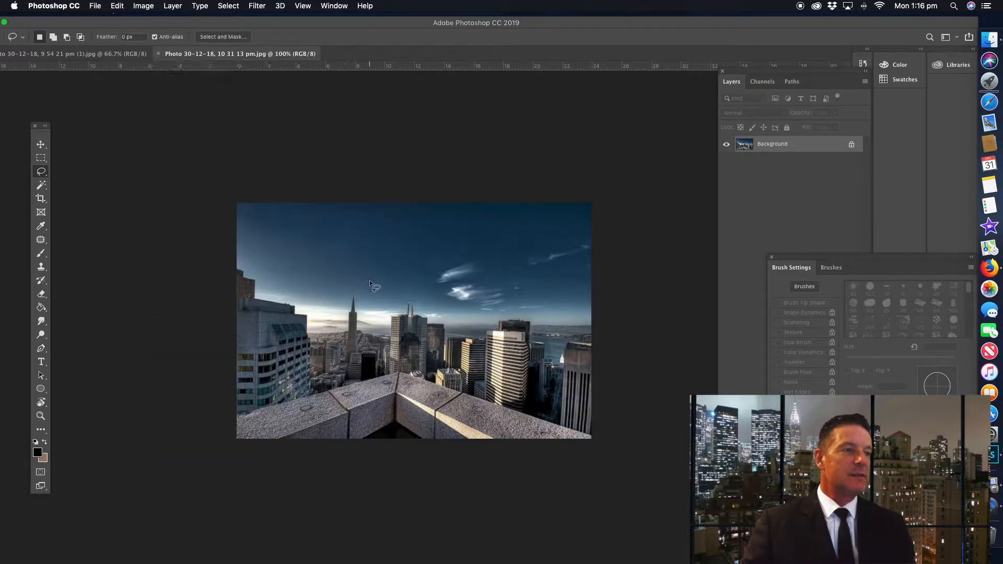
pyautogui.click(144, 9)
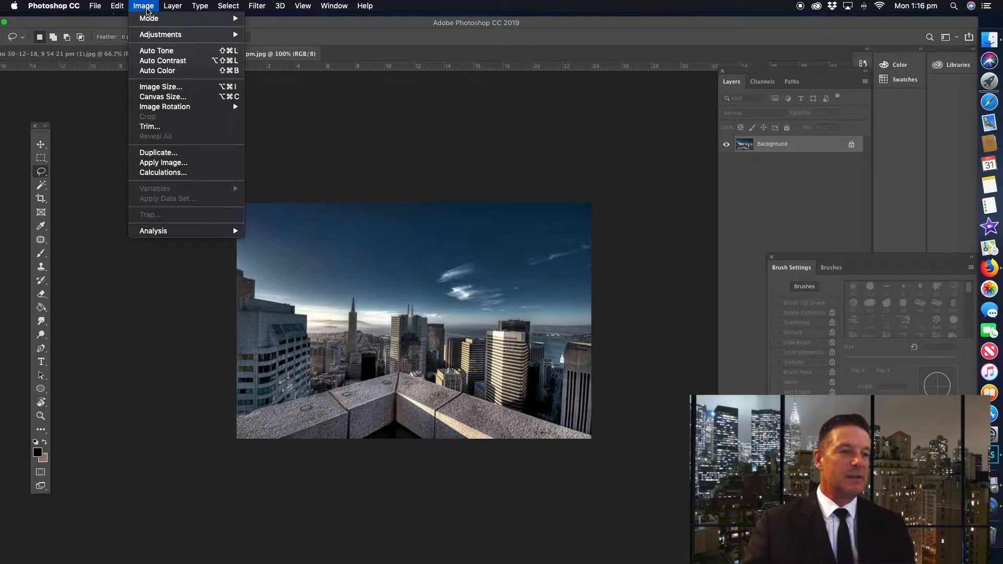
pyautogui.moveTo(164, 37)
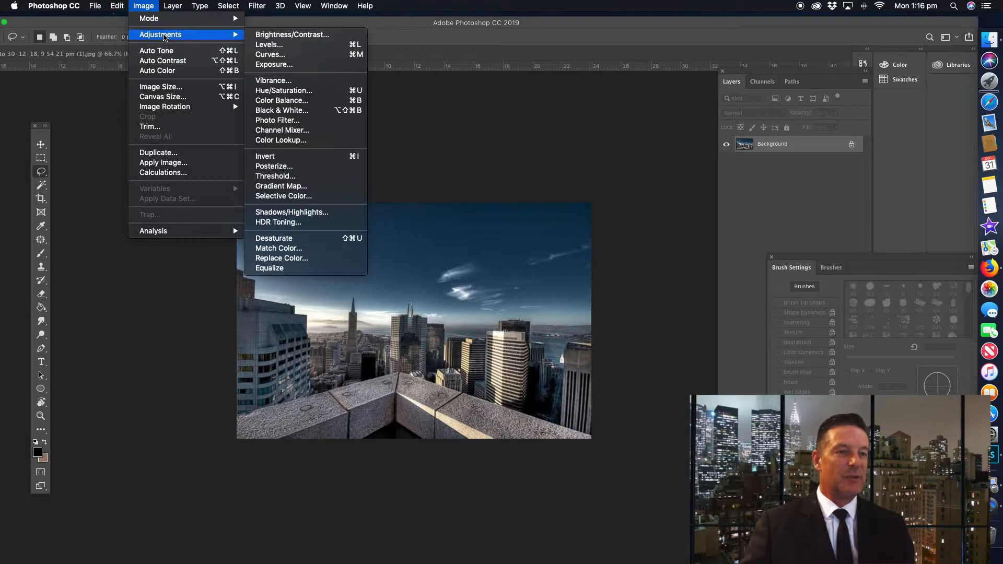
pyautogui.click(160, 87)
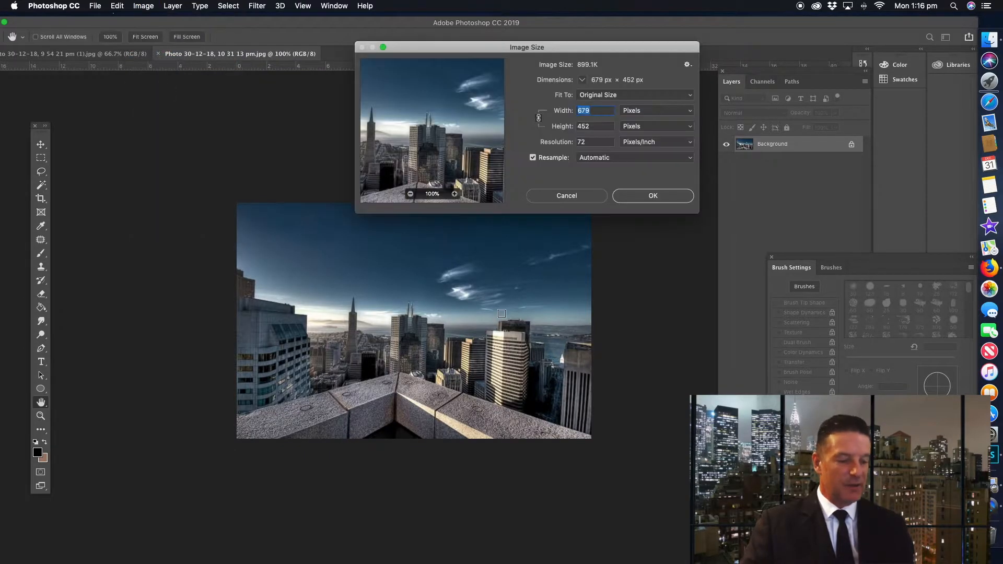
pyautogui.doubleClick(590, 142)
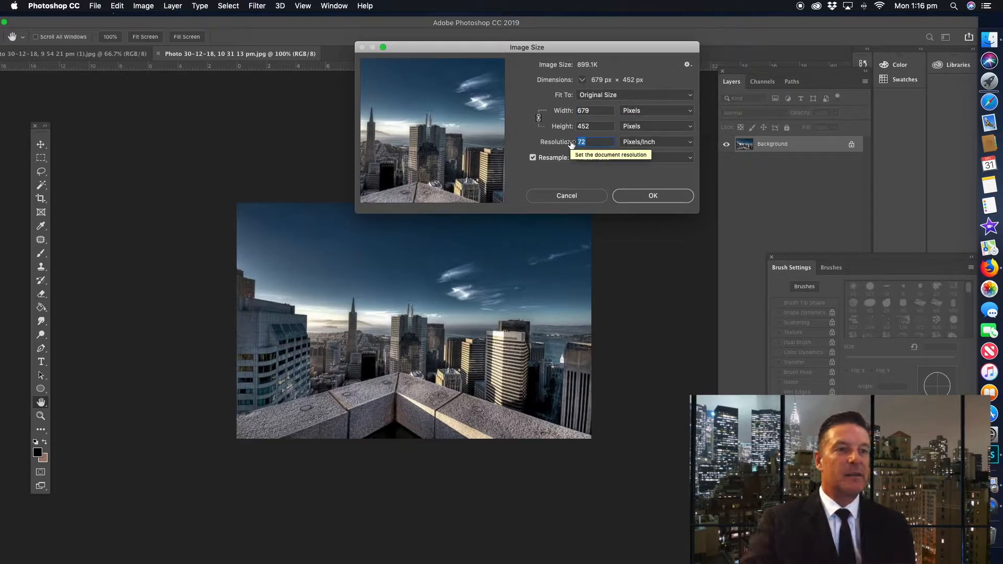
pyautogui.write('300')
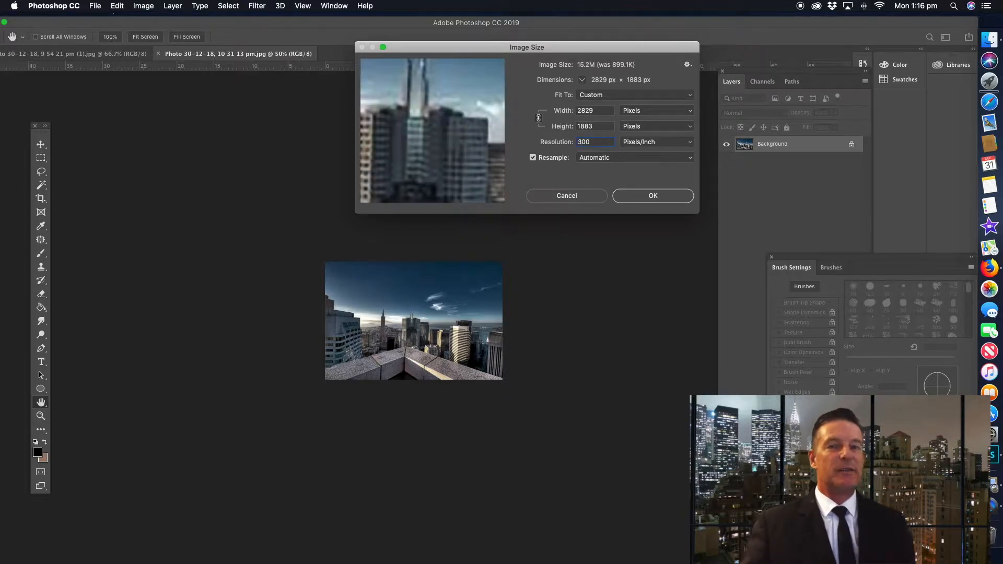
pyautogui.doubleClick(593, 111)
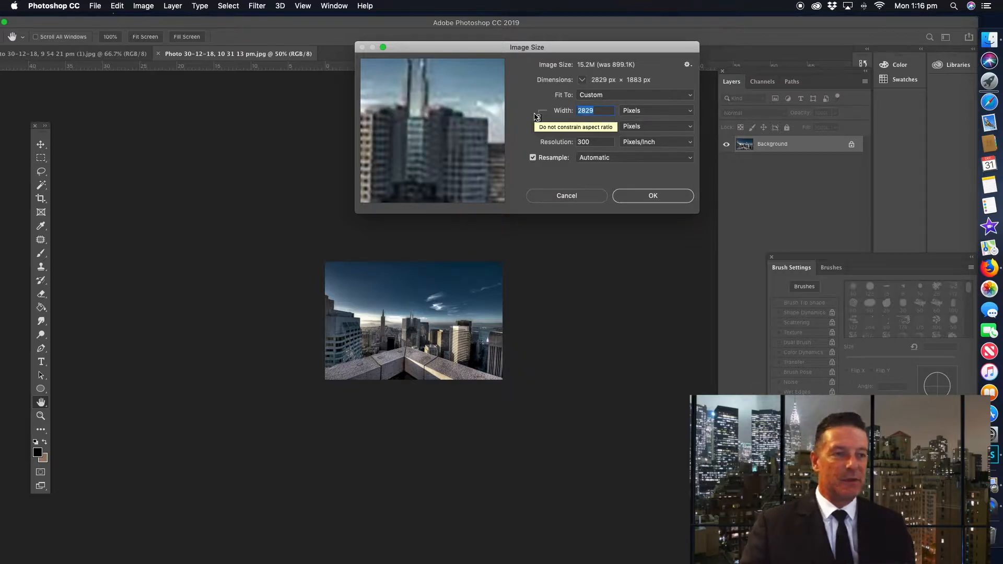
pyautogui.write('1000')
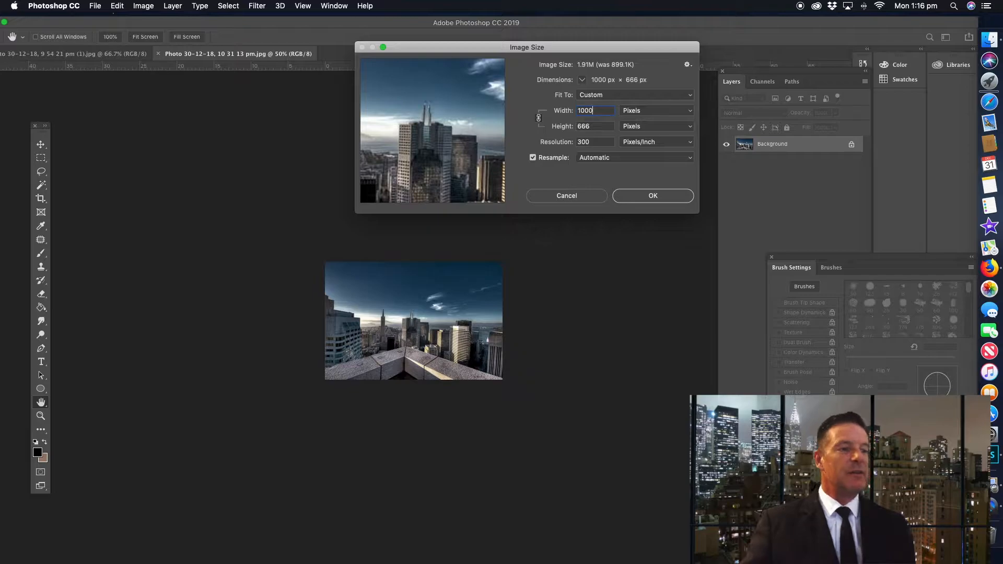
pyautogui.press('Return')
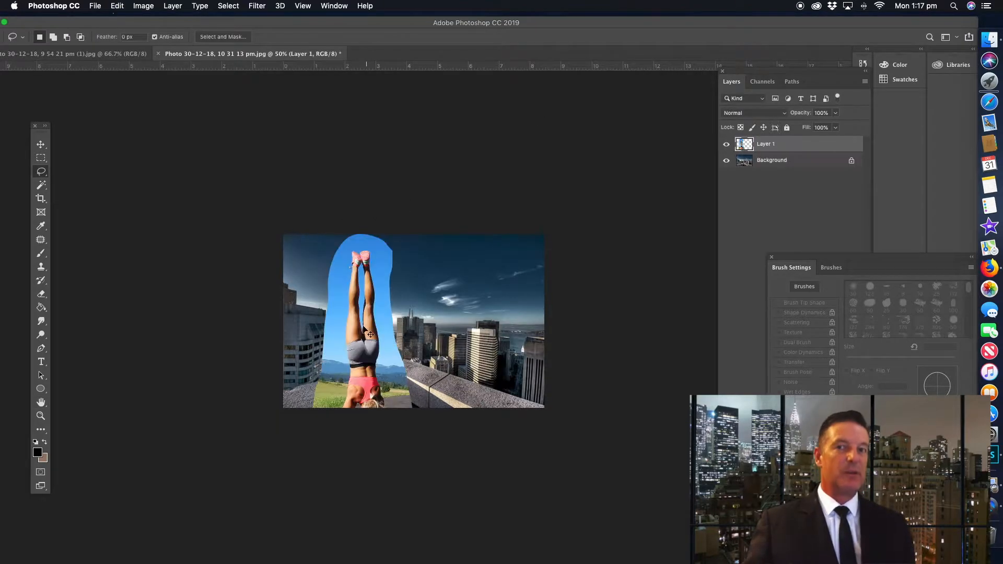
# Move the pasted handstand layer up and to the left so the hands and shadow lie over the rooftop ledge.
pyautogui.click(41, 416)
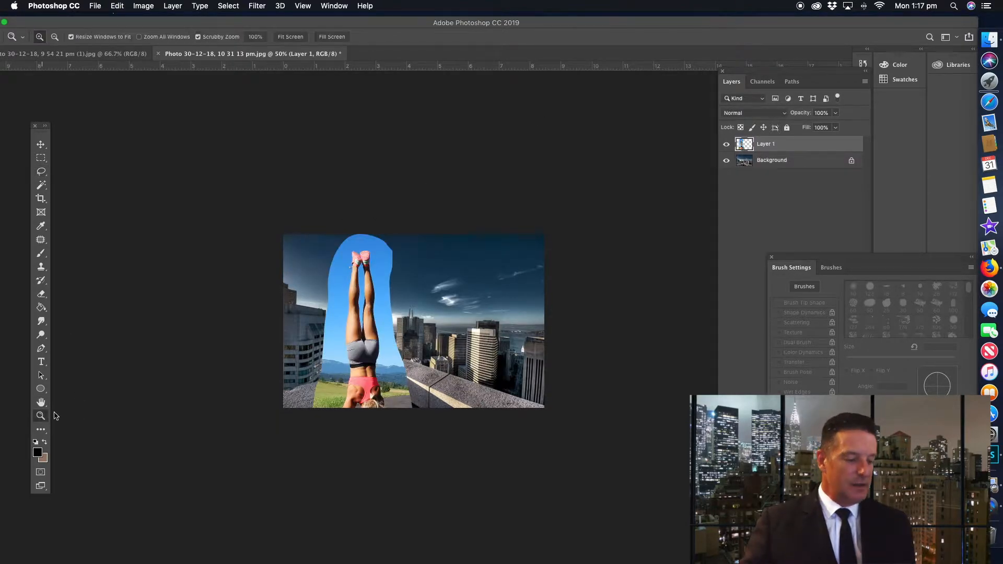
pyautogui.click(349, 345)
pyautogui.click(348, 355)
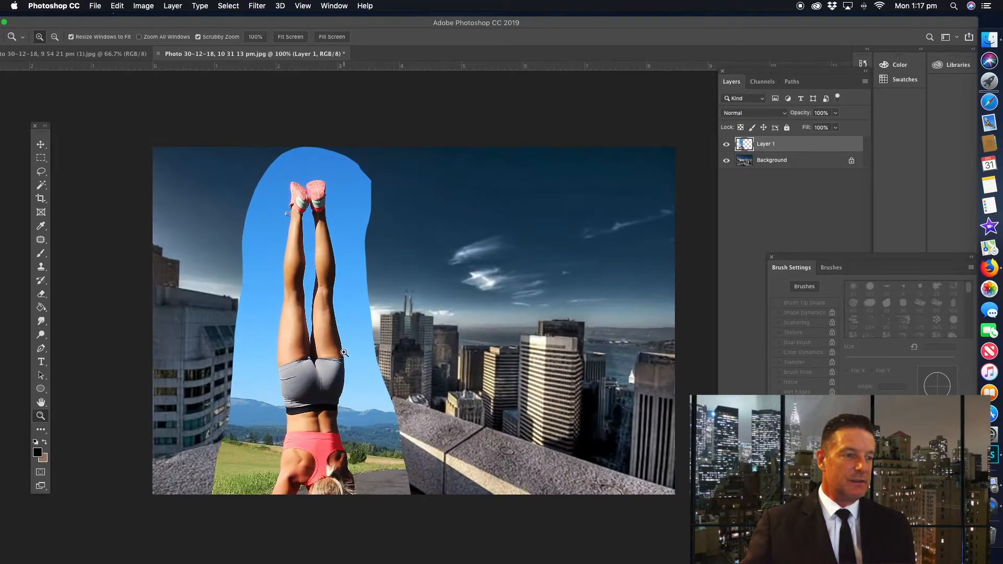
pyautogui.click(42, 147)
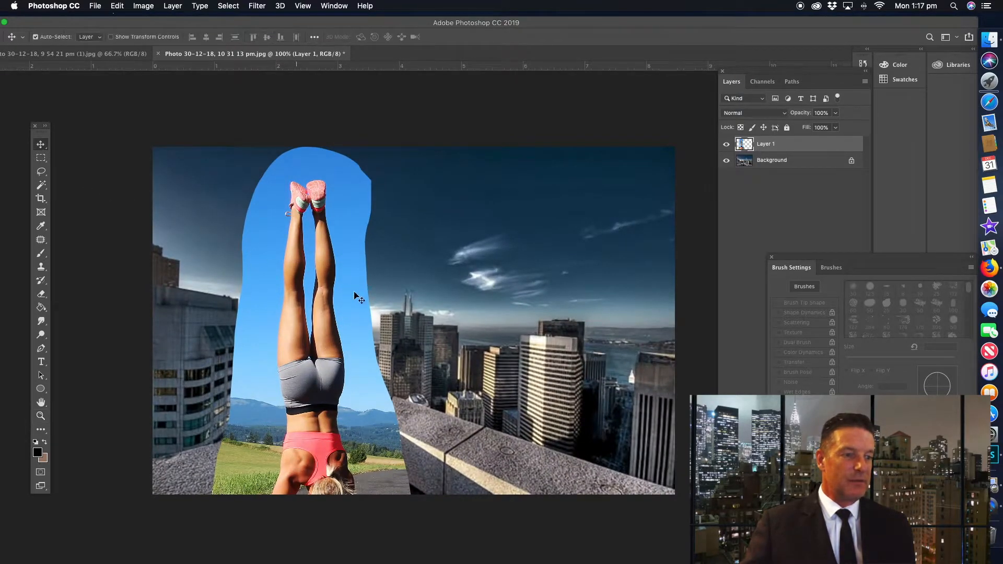
pyautogui.moveTo(320, 444); pyautogui.dragTo(270, 315)
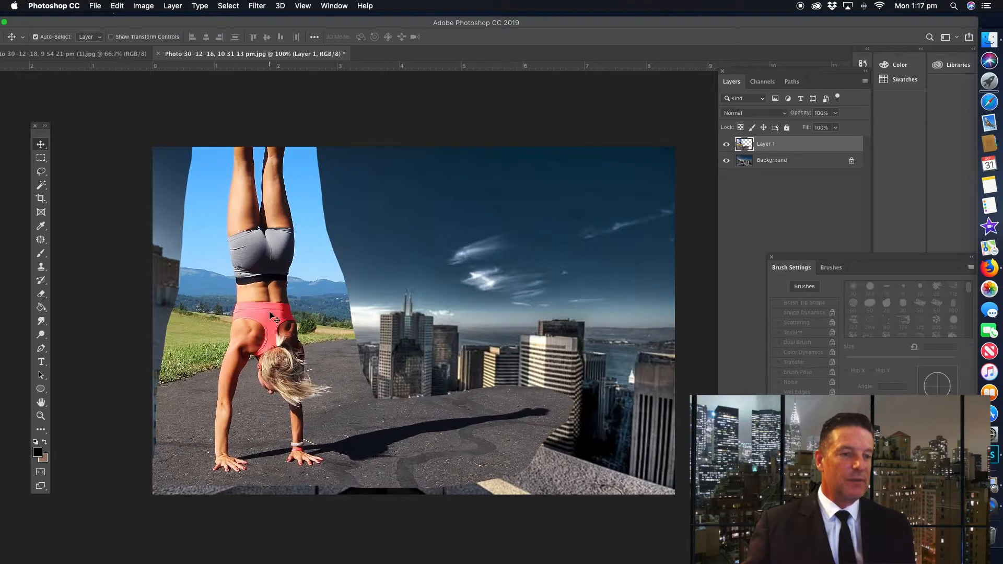
# Scale the handstand layer down proportionally and position its hands just above the ledge, with the feet beyond the image's upper edge.
pyautogui.press('super+t')
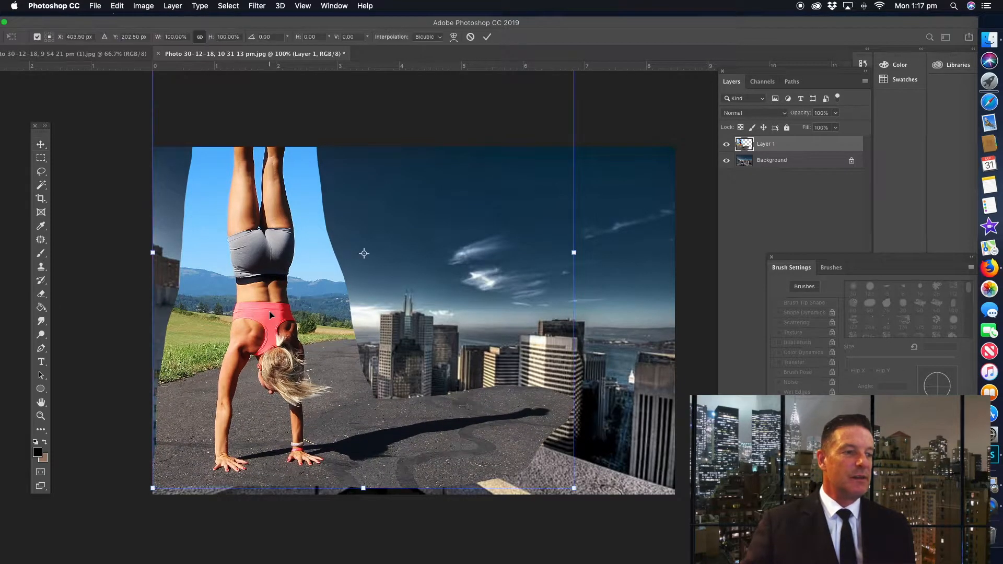
pyautogui.moveTo(574, 488); pyautogui.dragTo(464, 364)
pyautogui.moveTo(263, 221); pyautogui.dragTo(295, 313)
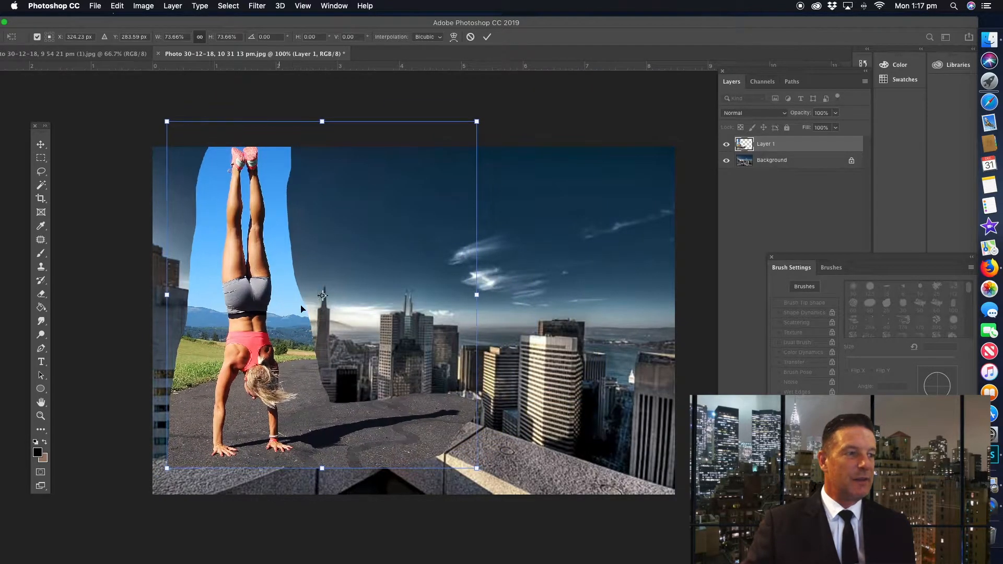
pyautogui.moveTo(476, 122); pyautogui.dragTo(515, 78)
pyautogui.click(41, 144)
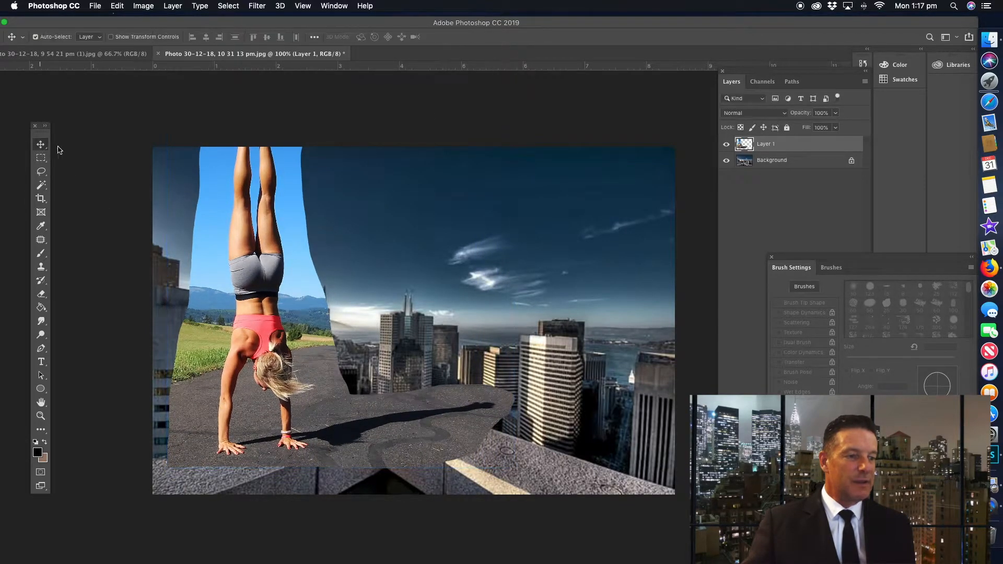
pyautogui.moveTo(307, 336)
pyautogui.mouseDown()
pyautogui.moveTo(288, 339)
pyautogui.moveTo(361, 293)
pyautogui.moveTo(337, 290)
pyautogui.moveTo(295, 338)
pyautogui.moveTo(301, 325)
pyautogui.mouseUp()
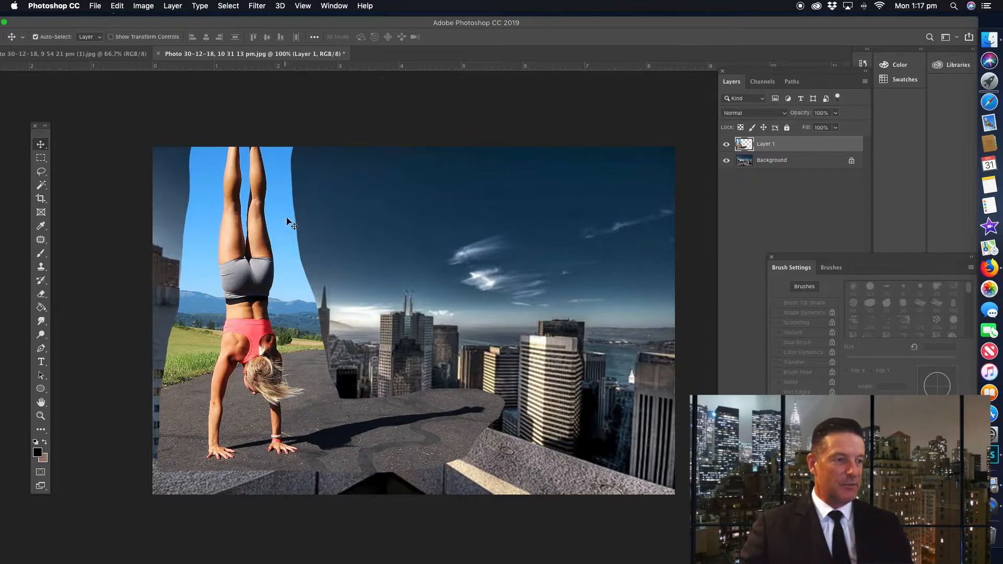
# Lasso and delete the surplus sky, grass and road on both sides of the woman, leaving a narrow margin and the shadow.
pyautogui.click(41, 172)
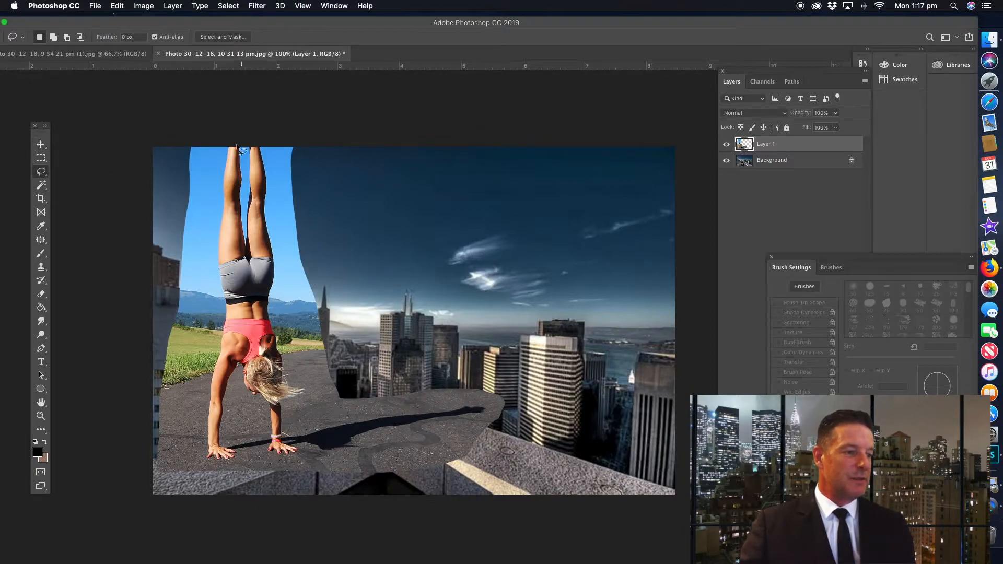
pyautogui.moveTo(226, 147)
pyautogui.mouseDown()
pyautogui.moveTo(214, 237)
pyautogui.moveTo(221, 318)
pyautogui.mouseUp()
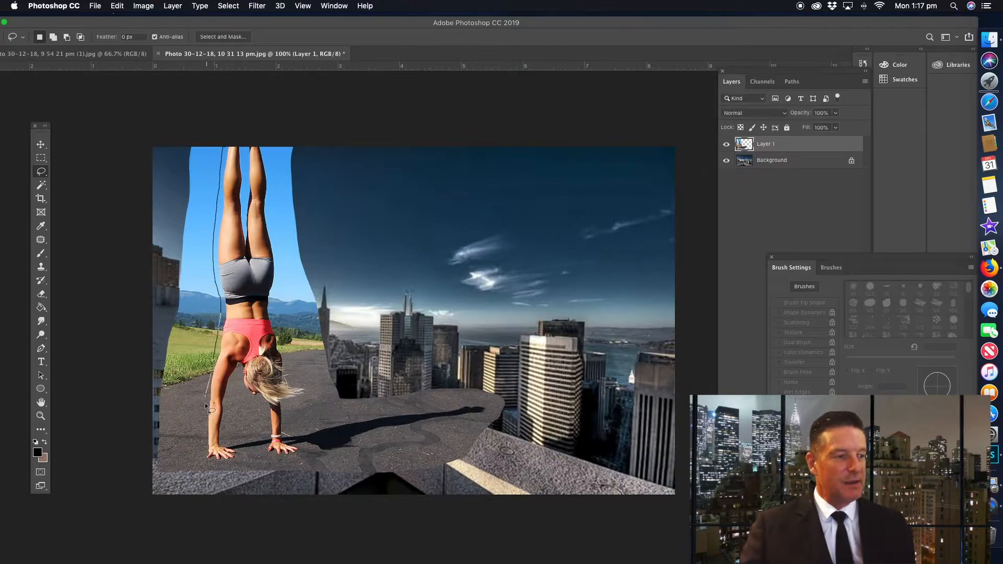
pyautogui.moveTo(203, 437)
pyautogui.mouseDown()
pyautogui.moveTo(153, 462)
pyautogui.moveTo(138, 434)
pyautogui.moveTo(133, 254)
pyautogui.moveTo(156, 131)
pyautogui.moveTo(204, 125)
pyautogui.mouseUp()
pyautogui.press('BackSpace')
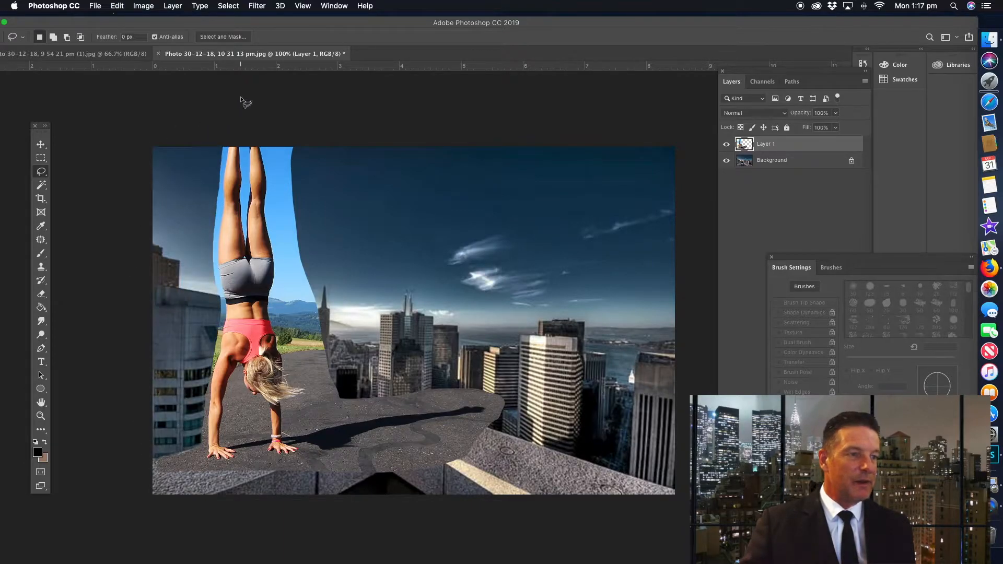
pyautogui.moveTo(288, 418)
pyautogui.mouseDown()
pyautogui.moveTo(468, 373)
pyautogui.moveTo(365, 177)
pyautogui.moveTo(304, 131)
pyautogui.moveTo(269, 142)
pyautogui.moveTo(270, 174)
pyautogui.mouseUp()
pyautogui.moveTo(282, 263)
pyautogui.mouseDown()
pyautogui.moveTo(276, 316)
pyautogui.moveTo(297, 376)
pyautogui.moveTo(313, 384)
pyautogui.moveTo(288, 418)
pyautogui.mouseUp()
pyautogui.press('Delete')
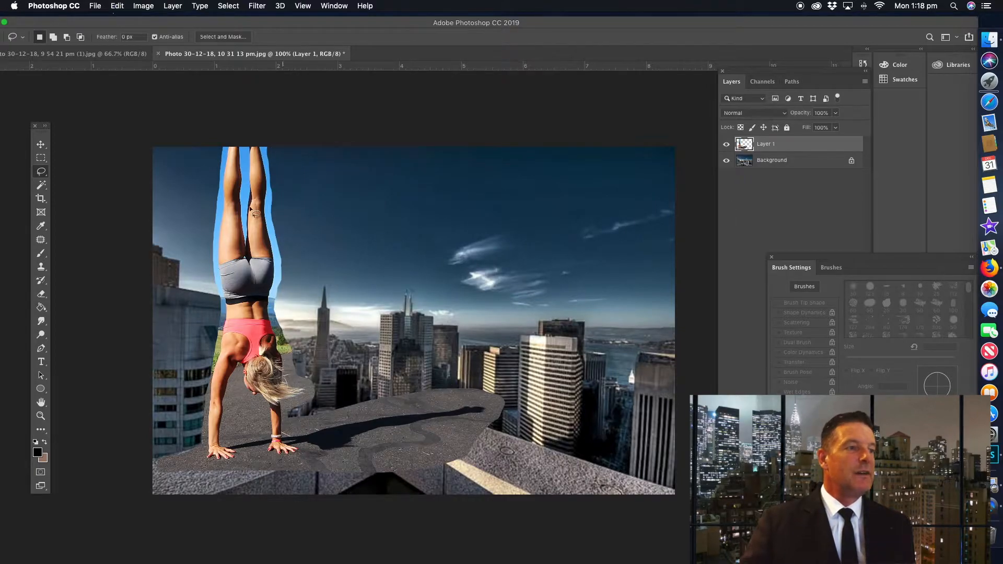
# Lasso and delete the blue sky along the outer edge of the left lower leg, from the image's upper edge to the knee.
pyautogui.click(41, 416)
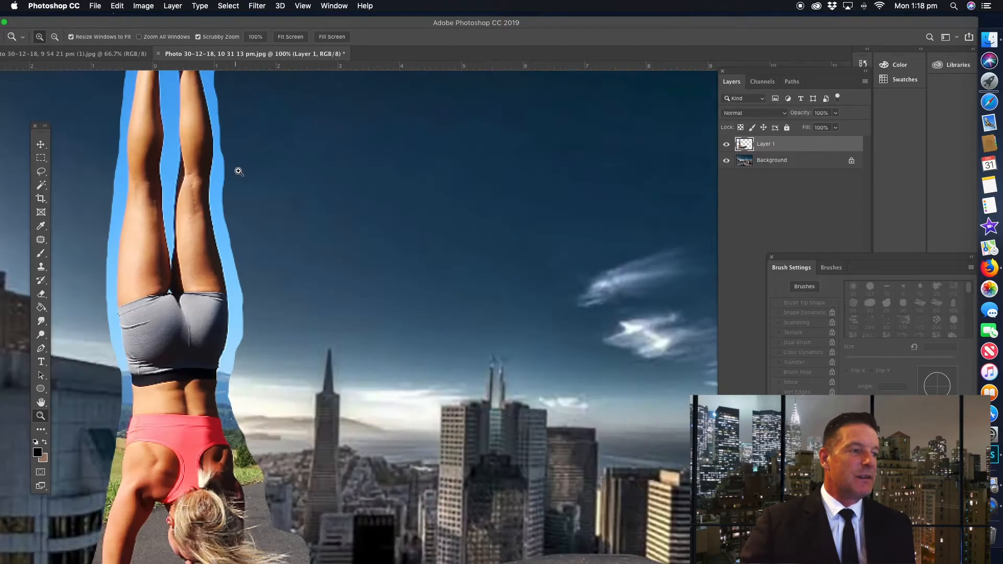
pyautogui.click(238, 175)
pyautogui.click(183, 111)
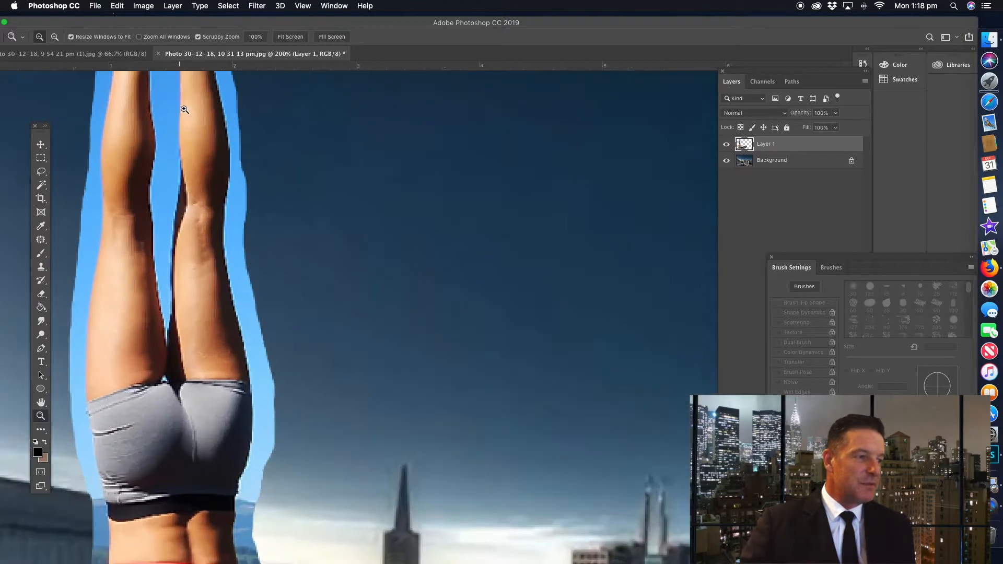
pyautogui.moveTo(158, 103); pyautogui.dragTo(256, 175)
pyautogui.click(218, 162)
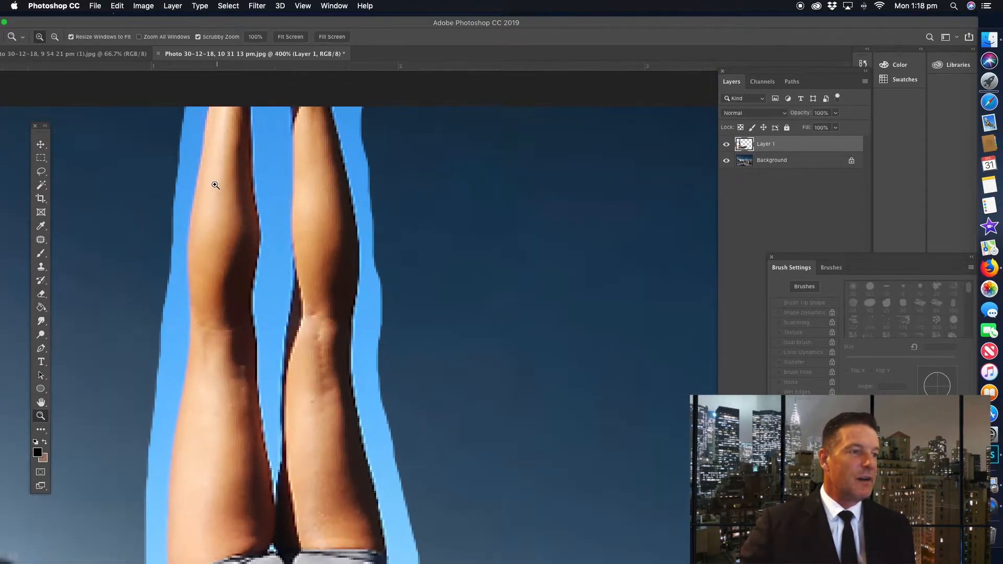
pyautogui.click(256, 168)
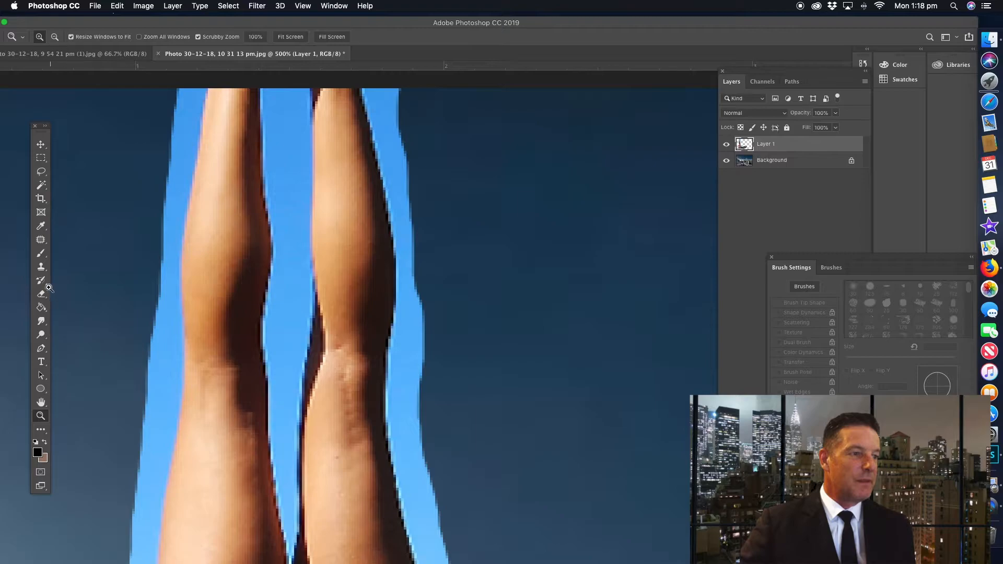
pyautogui.click(41, 172)
pyautogui.moveTo(201, 114)
pyautogui.mouseDown()
pyautogui.moveTo(190, 77)
pyautogui.moveTo(166, 87)
pyautogui.moveTo(165, 127)
pyautogui.moveTo(176, 157)
pyautogui.moveTo(193, 165)
pyautogui.moveTo(203, 112)
pyautogui.moveTo(198, 181)
pyautogui.mouseUp()
pyautogui.press('Delete')
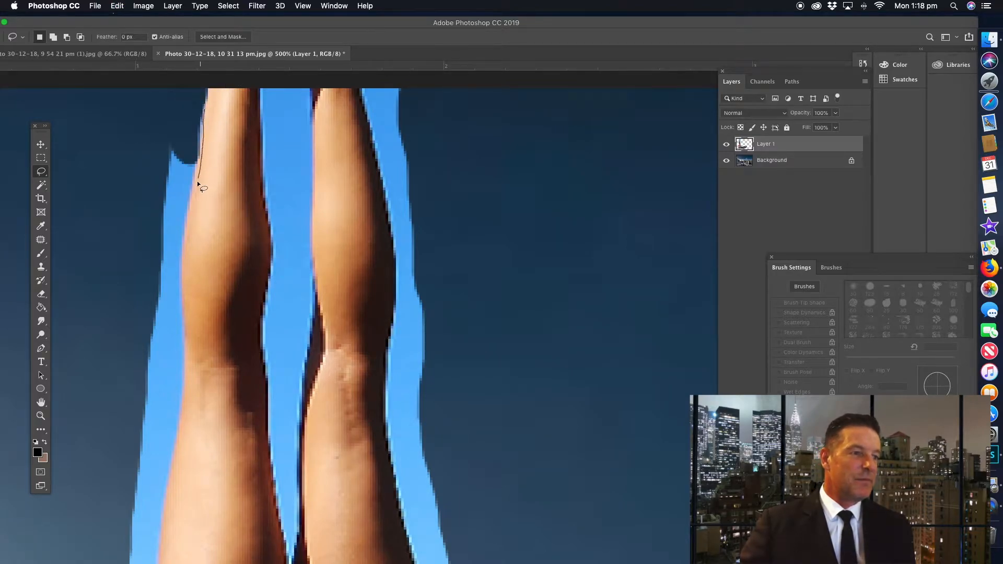
pyautogui.moveTo(186, 269)
pyautogui.mouseDown()
pyautogui.moveTo(189, 360)
pyautogui.moveTo(152, 347)
pyautogui.moveTo(158, 153)
pyautogui.moveTo(172, 113)
pyautogui.mouseUp()
pyautogui.press('Delete')
# Lasso and delete the leftover sky along the outer edge of the left thigh and the grey shorts down to the waistband.
pyautogui.moveTo(209, 387)
pyautogui.mouseDown()
pyautogui.moveTo(228, 198)
pyautogui.moveTo(214, 152)
pyautogui.moveTo(183, 195)
pyautogui.mouseUp()
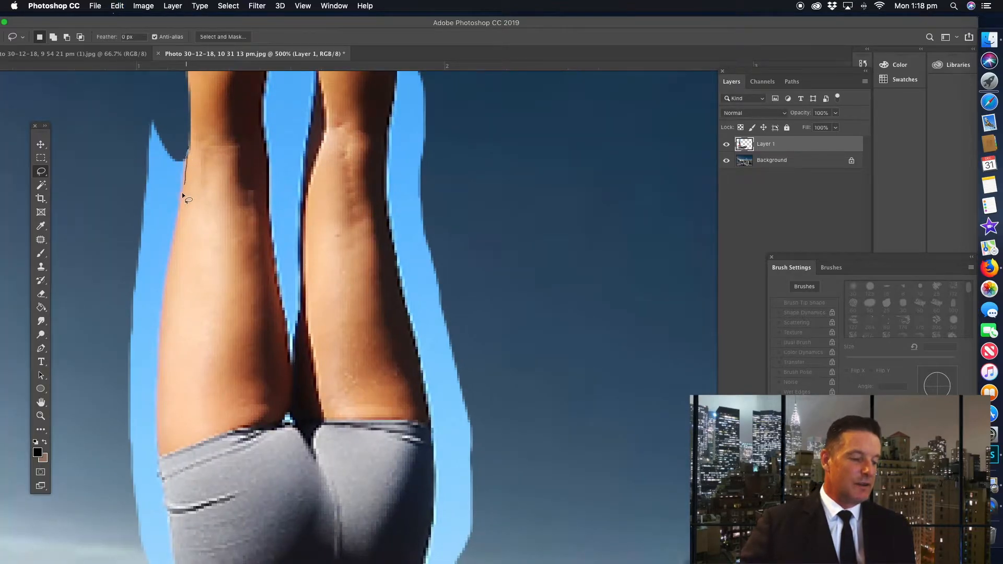
pyautogui.moveTo(167, 294); pyautogui.dragTo(175, 140)
pyautogui.press('Delete')
pyautogui.moveTo(214, 428); pyautogui.dragTo(188, 162)
pyautogui.moveTo(139, 243); pyautogui.dragTo(150, 297)
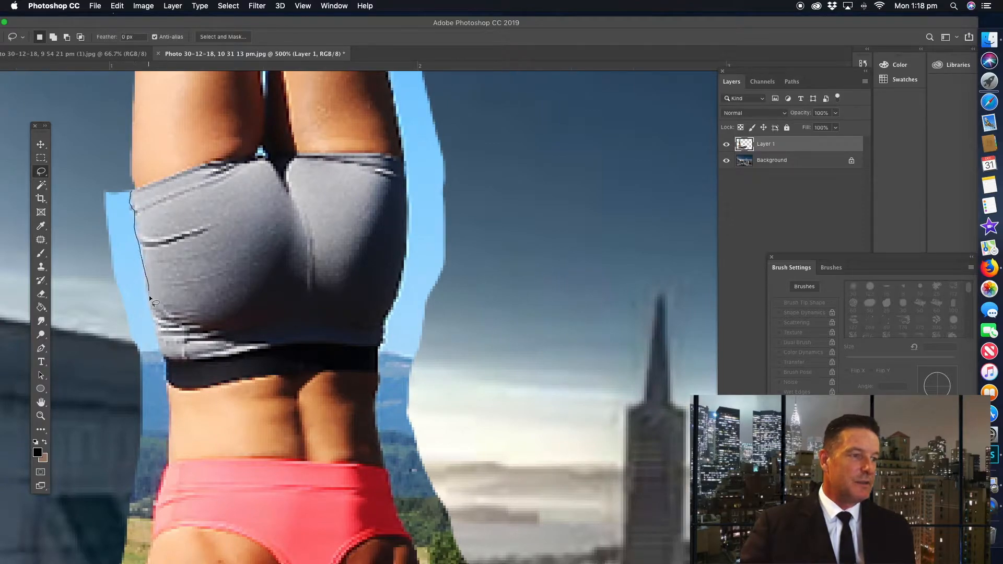
pyautogui.moveTo(163, 354)
pyautogui.mouseDown()
pyautogui.moveTo(168, 446)
pyautogui.moveTo(105, 338)
pyautogui.moveTo(92, 178)
pyautogui.moveTo(102, 157)
pyautogui.mouseUp()
pyautogui.press('Delete')
# Toggle Layer 1's visibility to compare it with the ledge beneath the left hand, and lower the layer's opacity to 68%.
pyautogui.moveTo(215, 398)
pyautogui.mouseDown()
pyautogui.moveTo(268, 168)
pyautogui.moveTo(223, 195)
pyautogui.mouseUp()
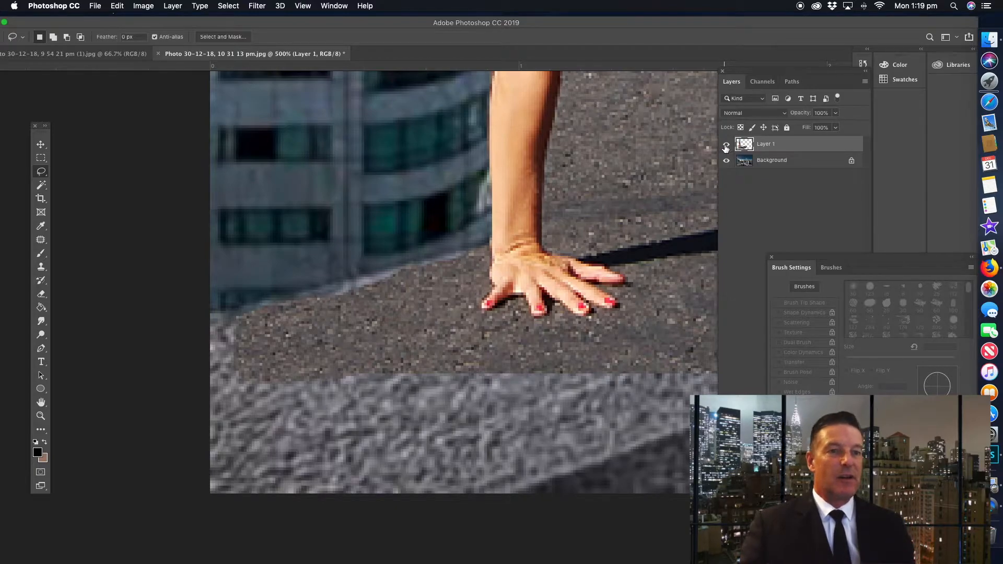
pyautogui.click(727, 146)
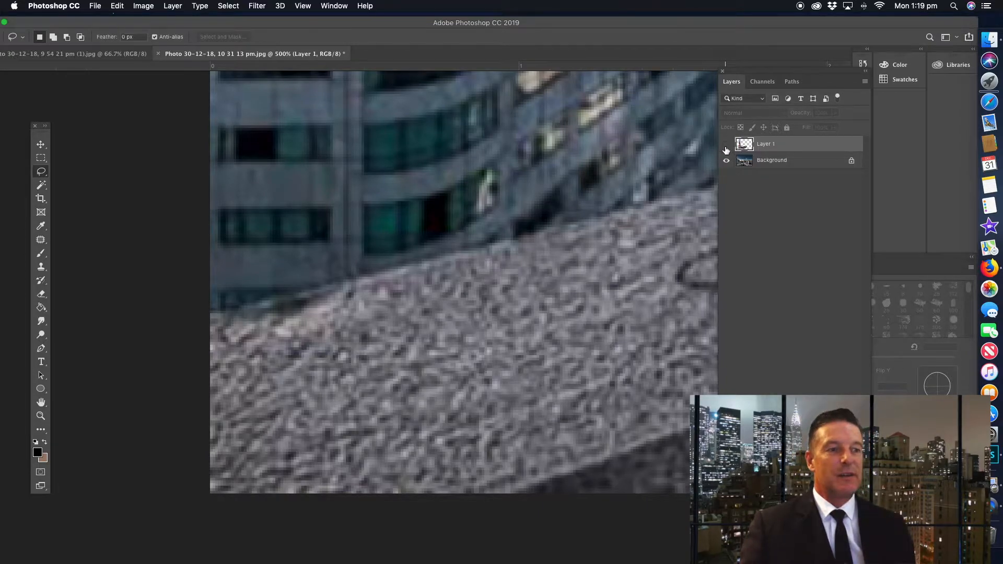
pyautogui.click(727, 145)
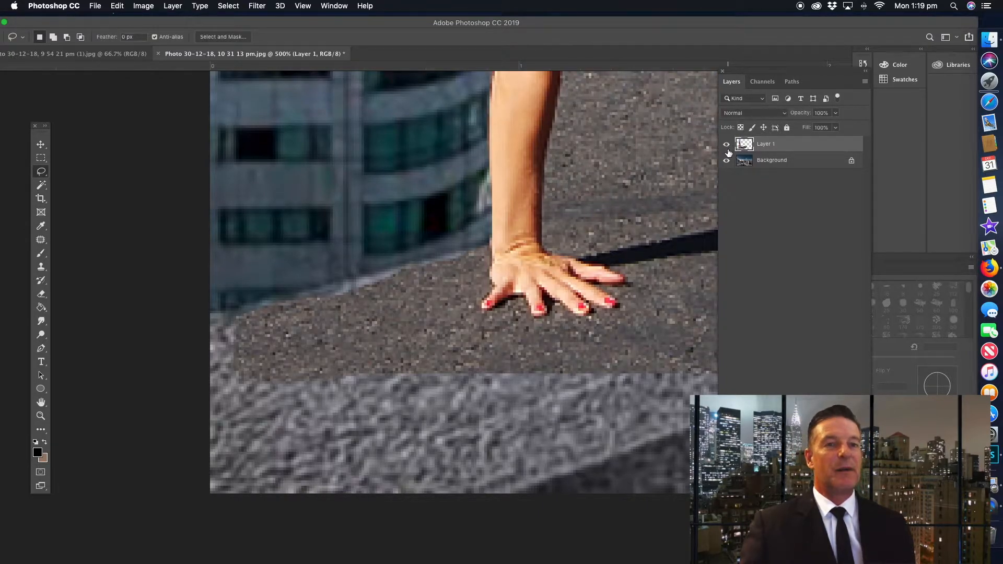
pyautogui.click(727, 146)
pyautogui.click(727, 146)
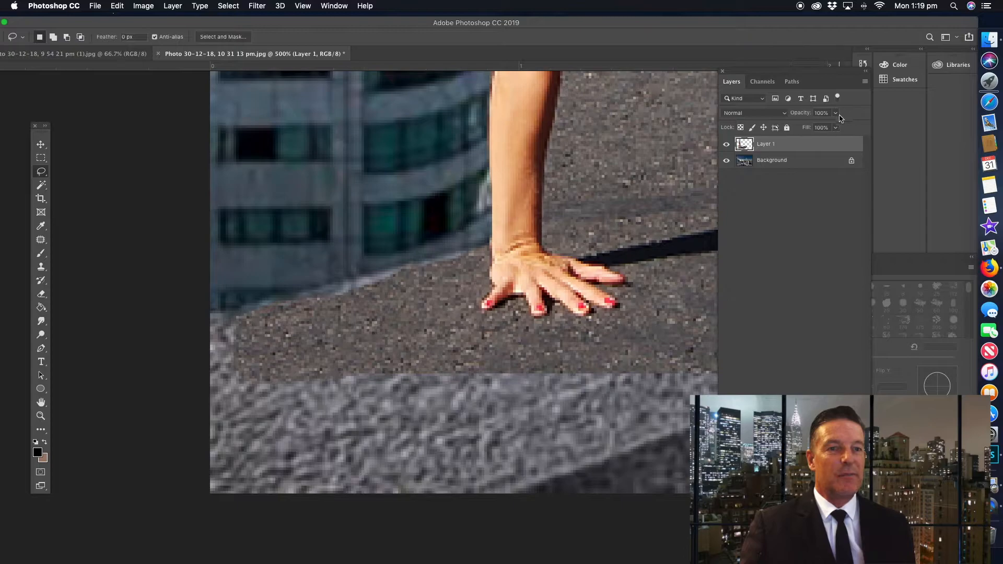
pyautogui.click(836, 114)
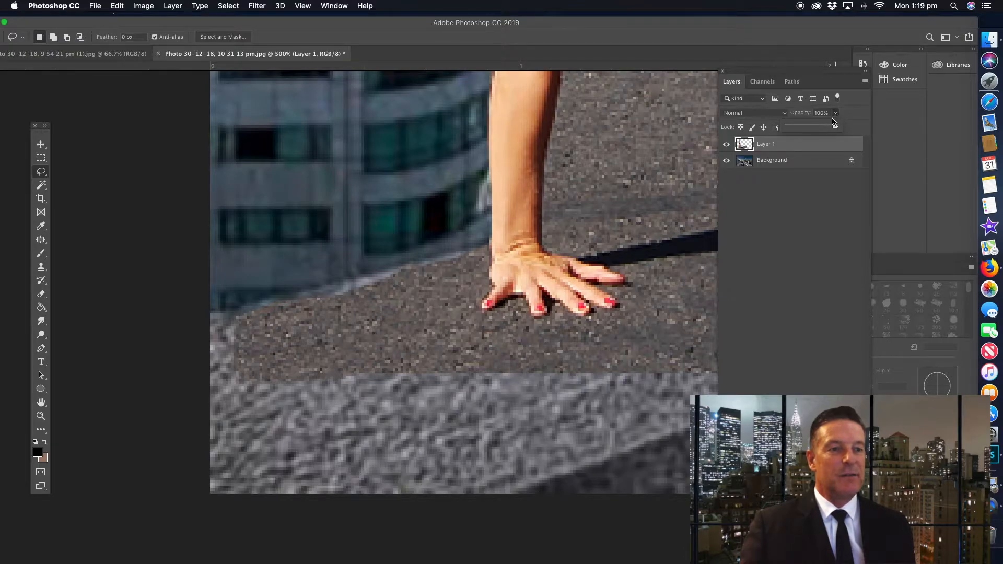
pyautogui.moveTo(837, 129)
pyautogui.mouseDown()
pyautogui.moveTo(807, 131)
pyautogui.moveTo(822, 133)
pyautogui.mouseUp()
# Lasso and cut the road above the ledge line between the arms and along the inner edge of the left arm.
pyautogui.moveTo(618, 177); pyautogui.dragTo(433, 280)
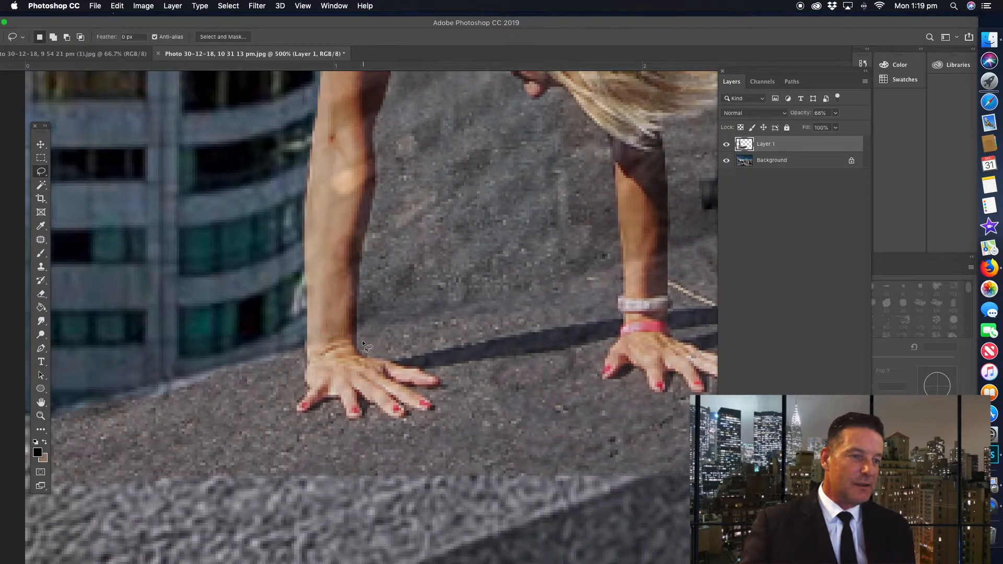
pyautogui.moveTo(359, 337)
pyautogui.mouseDown()
pyautogui.moveTo(610, 273)
pyautogui.moveTo(624, 267)
pyautogui.moveTo(620, 249)
pyautogui.moveTo(504, 245)
pyautogui.moveTo(390, 274)
pyautogui.moveTo(359, 286)
pyautogui.moveTo(359, 339)
pyautogui.mouseUp()
pyautogui.press('super+x')
pyautogui.moveTo(444, 206); pyautogui.dragTo(381, 314)
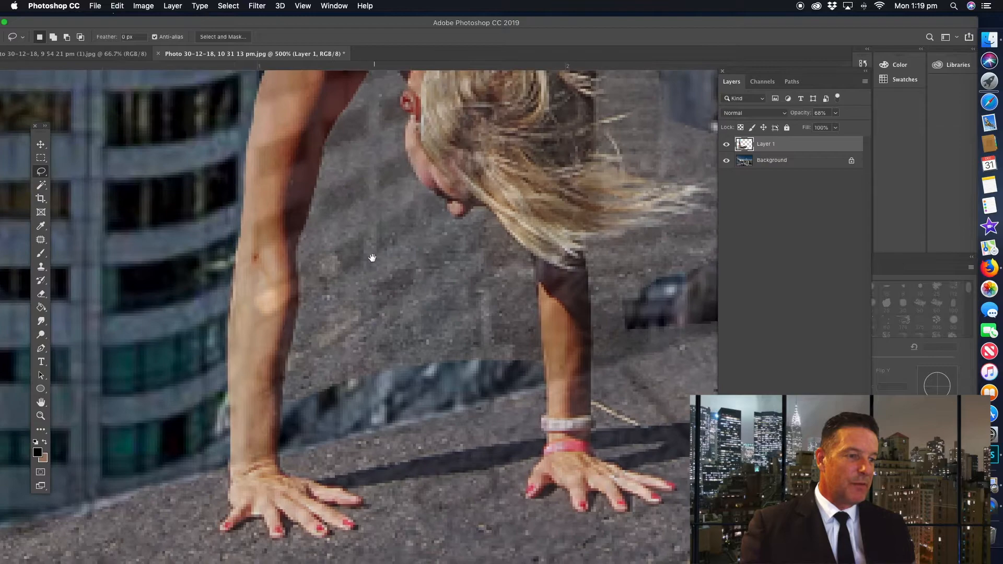
pyautogui.moveTo(341, 115); pyautogui.dragTo(298, 235)
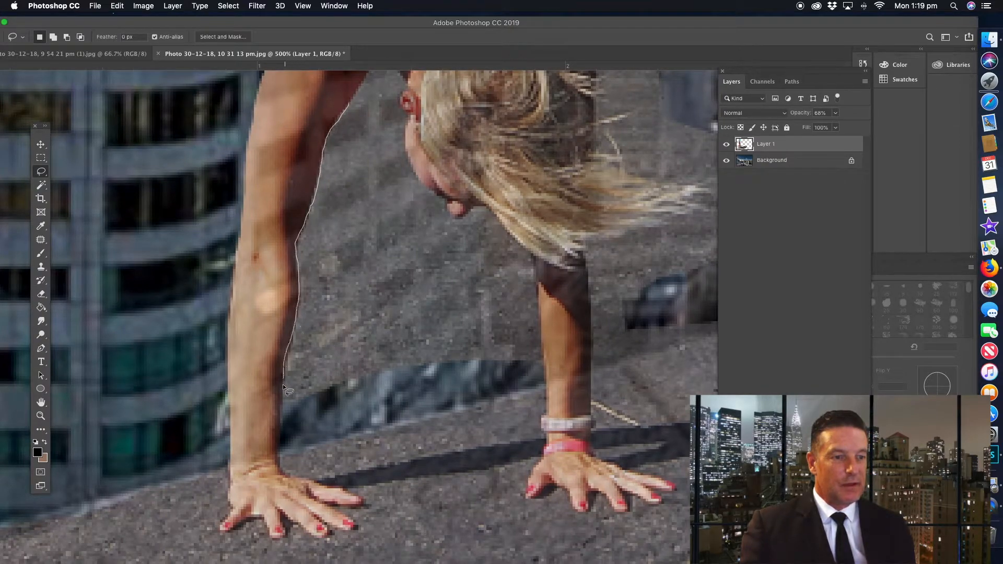
pyautogui.moveTo(284, 388)
pyautogui.mouseDown()
pyautogui.moveTo(321, 413)
pyautogui.moveTo(370, 174)
pyautogui.moveTo(361, 120)
pyautogui.mouseUp()
pyautogui.press('super+x')
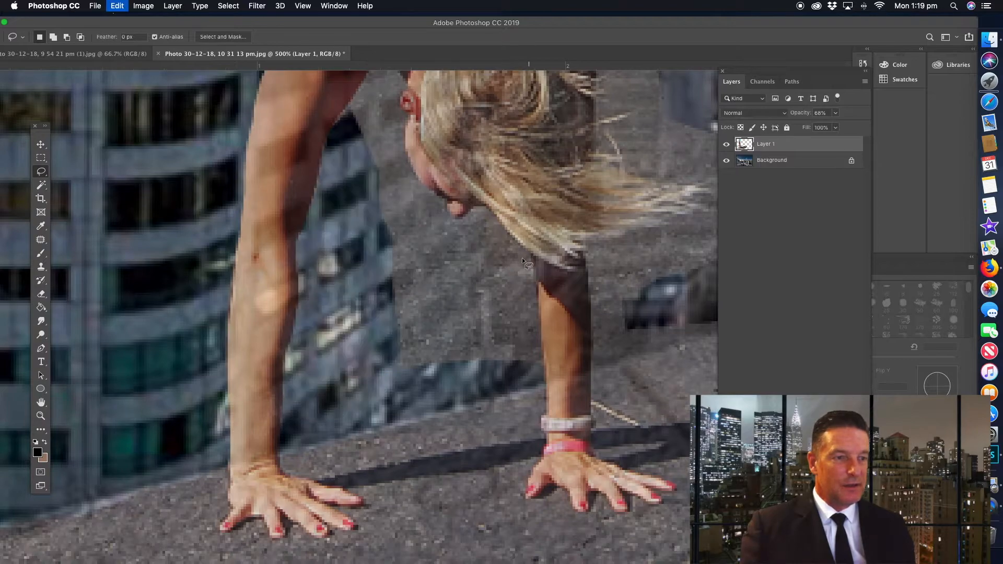
# Lasso and cut the remaining road between the arms, below the hair and between the left shoulder and the face.
pyautogui.moveTo(544, 290)
pyautogui.mouseDown()
pyautogui.moveTo(546, 357)
pyautogui.moveTo(516, 381)
pyautogui.moveTo(414, 384)
pyautogui.moveTo(360, 345)
pyautogui.mouseUp()
pyautogui.moveTo(465, 236)
pyautogui.mouseDown()
pyautogui.moveTo(478, 215)
pyautogui.moveTo(494, 214)
pyautogui.moveTo(530, 254)
pyautogui.mouseUp()
pyautogui.press('super+x')
pyautogui.scroll(5, 353, 189)
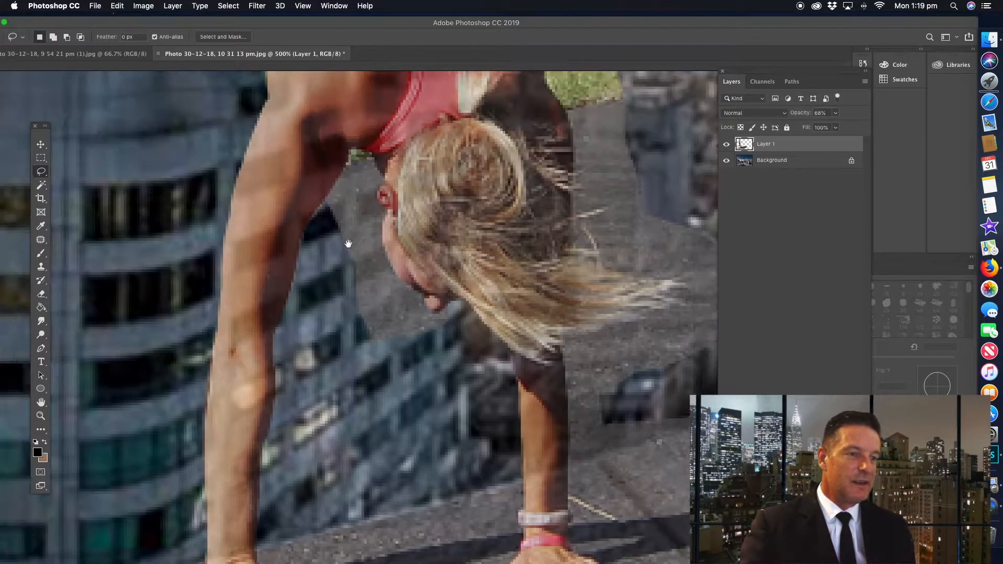
pyautogui.moveTo(321, 219)
pyautogui.mouseDown()
pyautogui.moveTo(311, 238)
pyautogui.moveTo(324, 275)
pyautogui.mouseUp()
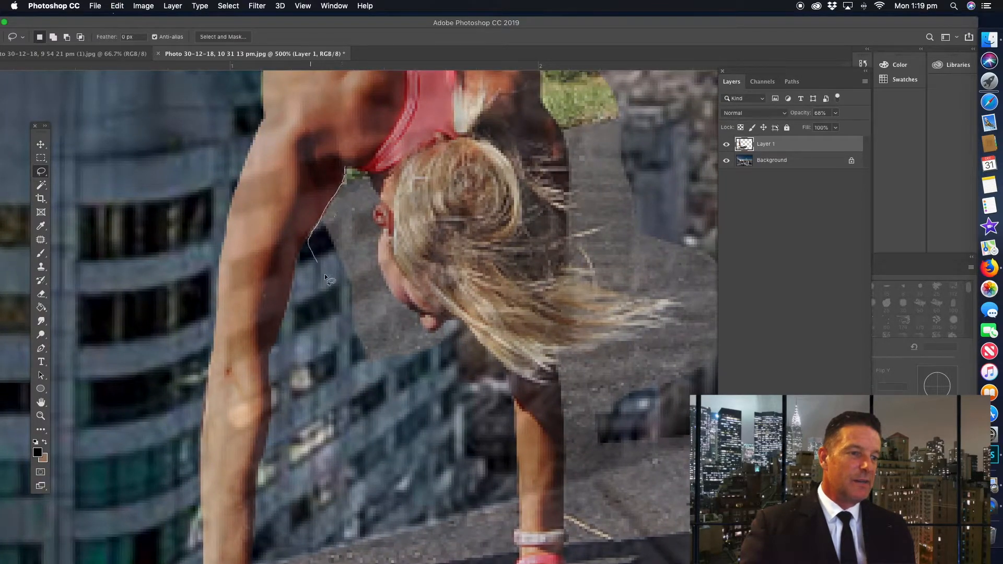
pyautogui.moveTo(392, 385)
pyautogui.mouseDown()
pyautogui.moveTo(435, 372)
pyautogui.moveTo(462, 323)
pyautogui.moveTo(431, 336)
pyautogui.moveTo(387, 288)
pyautogui.moveTo(383, 226)
pyautogui.moveTo(373, 214)
pyautogui.moveTo(380, 193)
pyautogui.moveTo(345, 167)
pyautogui.mouseUp()
pyautogui.press('super+x')
# Lasso and cut the road above the ledge line on the outer side of the right arm, below the hair.
pyautogui.moveTo(583, 299); pyautogui.dragTo(379, 223)
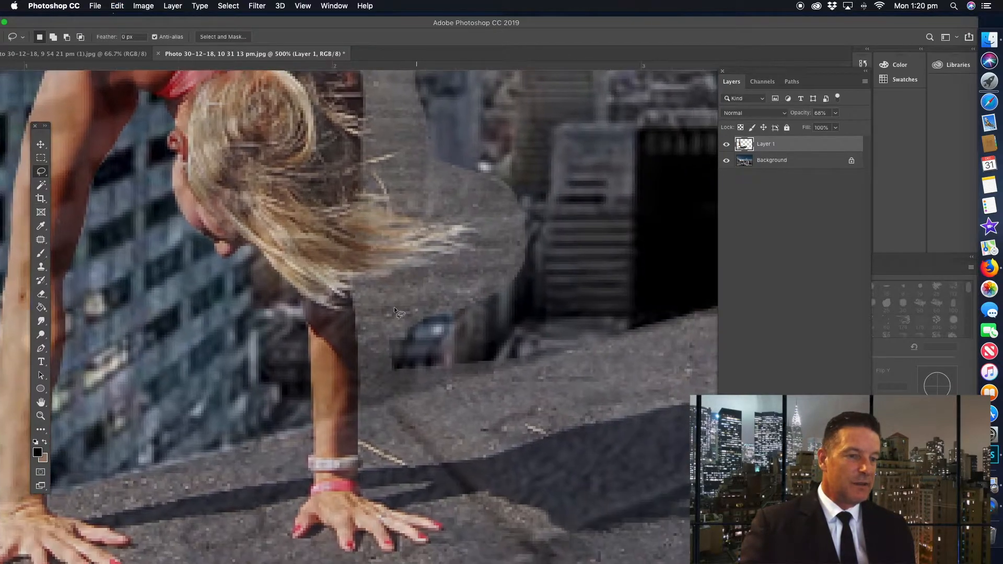
pyautogui.moveTo(352, 286); pyautogui.dragTo(359, 374)
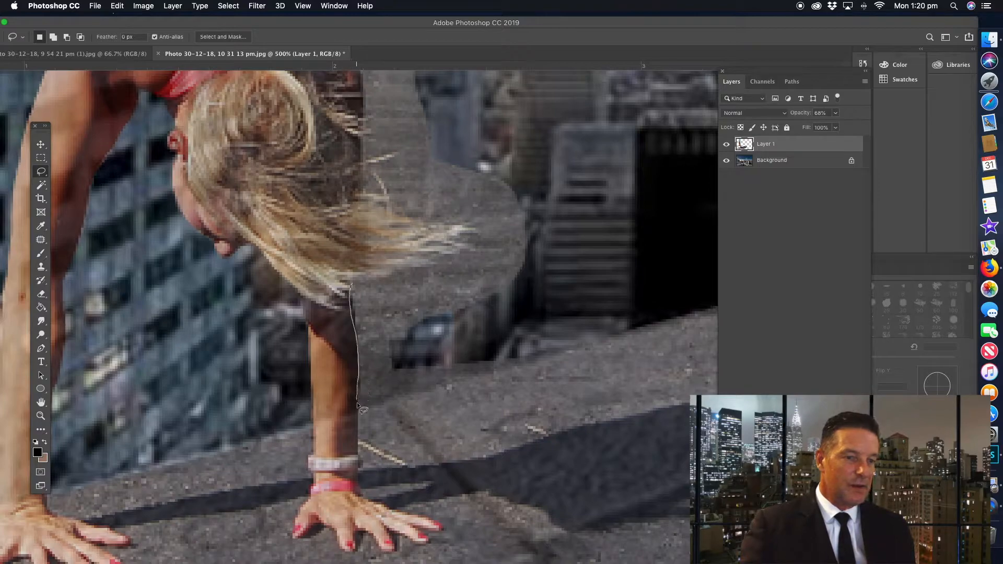
pyautogui.moveTo(587, 337)
pyautogui.mouseDown()
pyautogui.moveTo(611, 338)
pyautogui.moveTo(473, 379)
pyautogui.mouseUp()
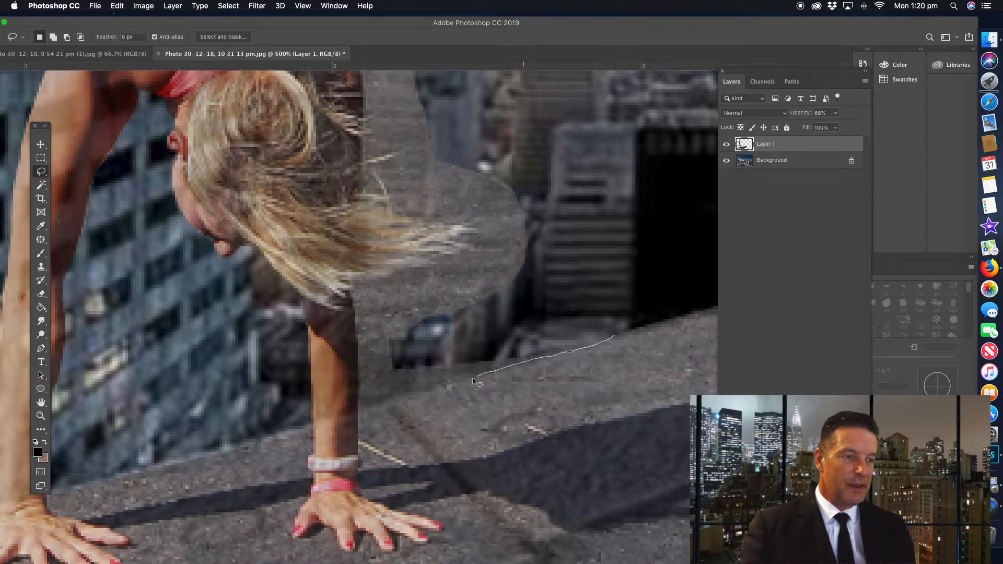
pyautogui.moveTo(360, 413); pyautogui.dragTo(357, 403)
pyautogui.moveTo(357, 355)
pyautogui.mouseDown()
pyautogui.moveTo(345, 283)
pyautogui.moveTo(440, 255)
pyautogui.moveTo(536, 245)
pyautogui.moveTo(632, 260)
pyautogui.mouseUp()
pyautogui.press('super+x')
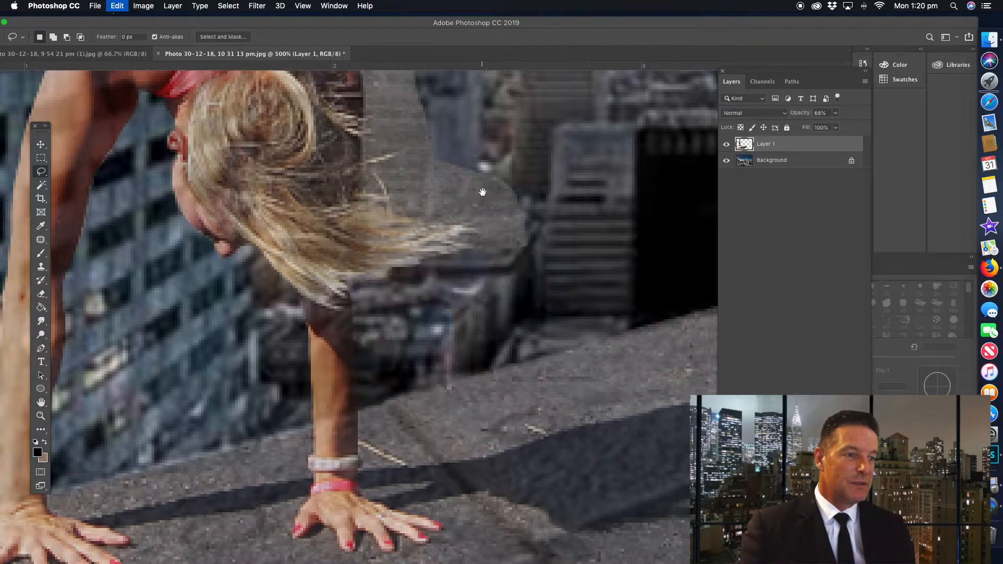
# Lasso and cut the road to the right of the hair and right shoulder.
pyautogui.scroll(5, 493, 225)
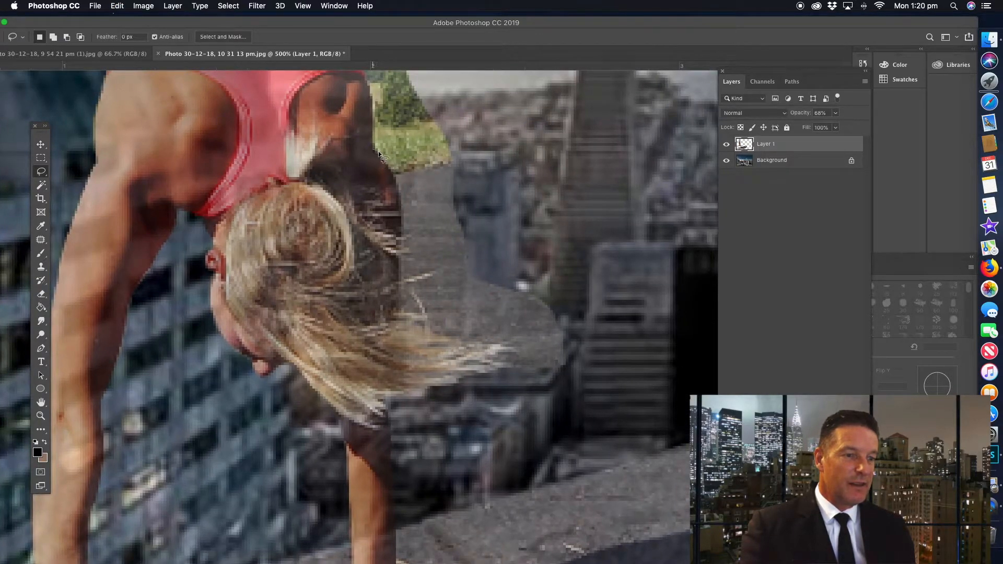
pyautogui.moveTo(396, 179); pyautogui.dragTo(399, 262)
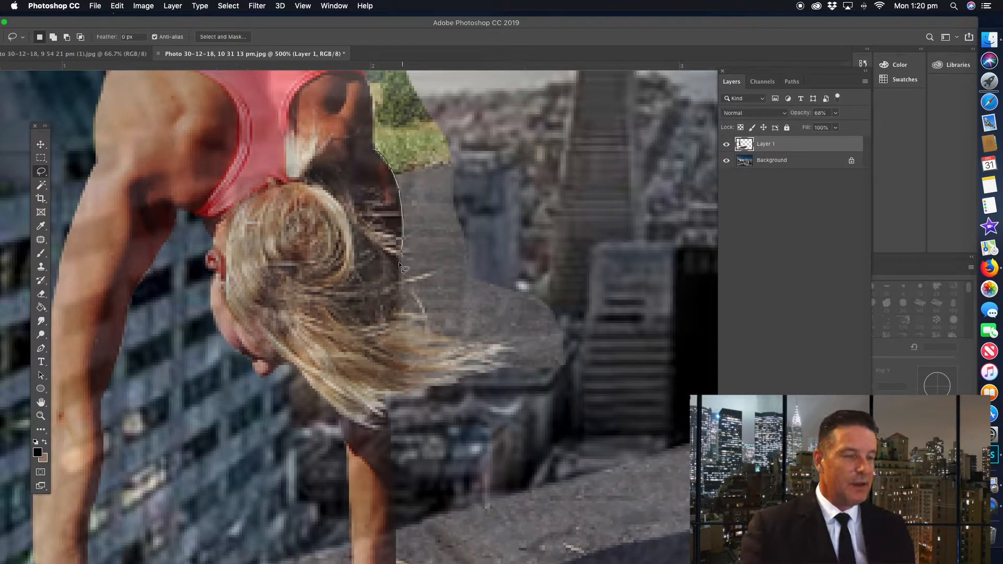
pyautogui.moveTo(505, 350)
pyautogui.mouseDown()
pyautogui.moveTo(440, 378)
pyautogui.moveTo(436, 400)
pyautogui.moveTo(557, 410)
pyautogui.moveTo(611, 292)
pyautogui.moveTo(517, 181)
pyautogui.mouseUp()
pyautogui.moveTo(477, 111); pyautogui.dragTo(470, 99)
pyautogui.press('super+x')
# Lasso and cut the scenery and sky along the right side of the torso, shorts and thigh up to the knee.
pyautogui.moveTo(417, 187)
pyautogui.mouseDown()
pyautogui.moveTo(450, 386)
pyautogui.moveTo(441, 422)
pyautogui.mouseUp()
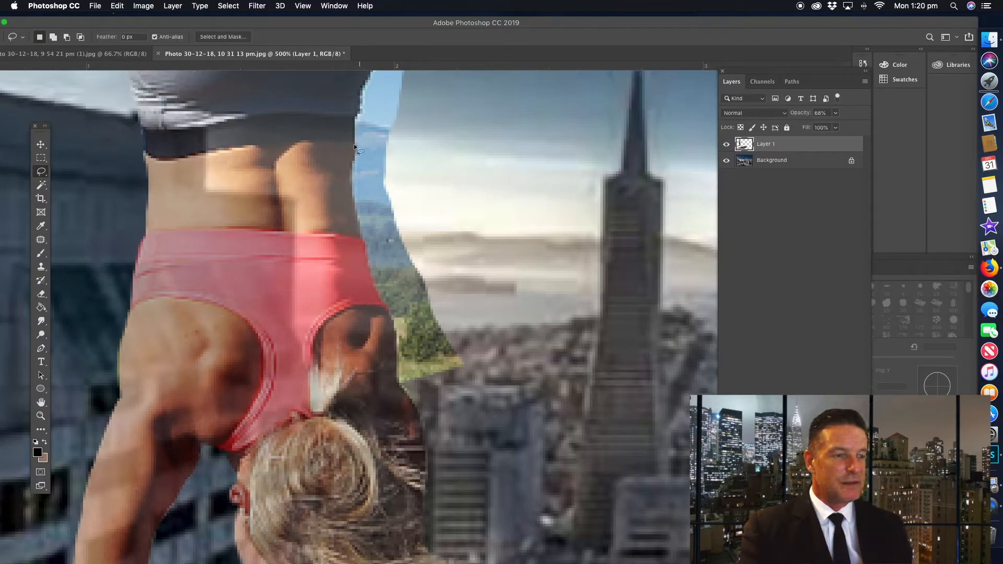
pyautogui.moveTo(356, 121)
pyautogui.mouseDown()
pyautogui.moveTo(354, 215)
pyautogui.moveTo(369, 277)
pyautogui.moveTo(396, 327)
pyautogui.moveTo(399, 384)
pyautogui.moveTo(463, 396)
pyautogui.moveTo(515, 295)
pyautogui.moveTo(469, 119)
pyautogui.mouseUp()
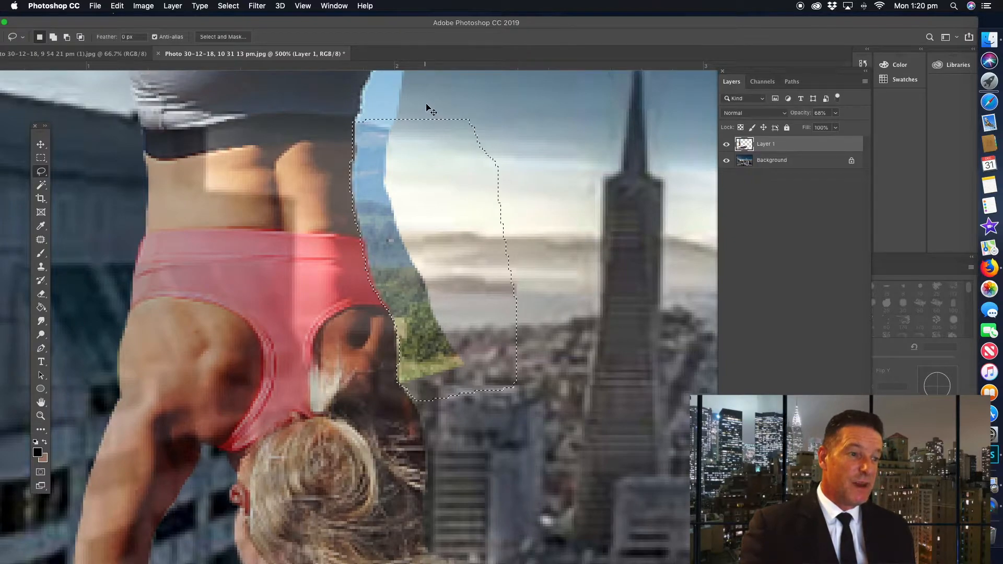
pyautogui.press('super+x')
pyautogui.moveTo(425, 146); pyautogui.dragTo(369, 348)
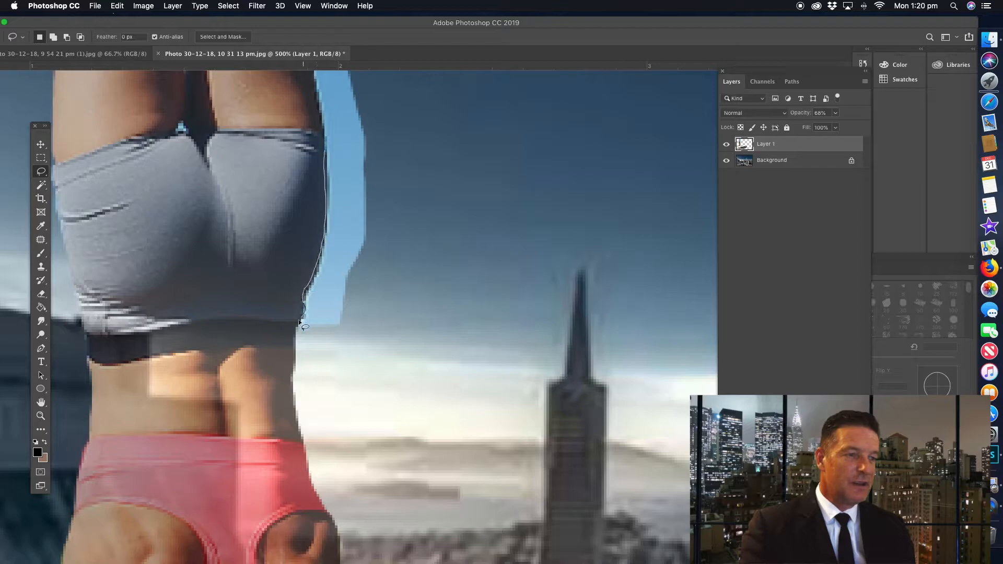
pyautogui.moveTo(376, 327)
pyautogui.mouseDown()
pyautogui.moveTo(389, 133)
pyautogui.moveTo(402, 414)
pyautogui.mouseUp()
pyautogui.press('super+x')
pyautogui.moveTo(309, 196)
pyautogui.mouseDown()
pyautogui.moveTo(356, 454)
pyautogui.moveTo(391, 473)
pyautogui.moveTo(451, 324)
pyautogui.moveTo(423, 105)
pyautogui.mouseUp()
pyautogui.press('super+x')
# Lasso and cut the sky along the outer edge of the right lower leg, from the knee to the image's upper edge.
pyautogui.moveTo(368, 152); pyautogui.dragTo(369, 411)
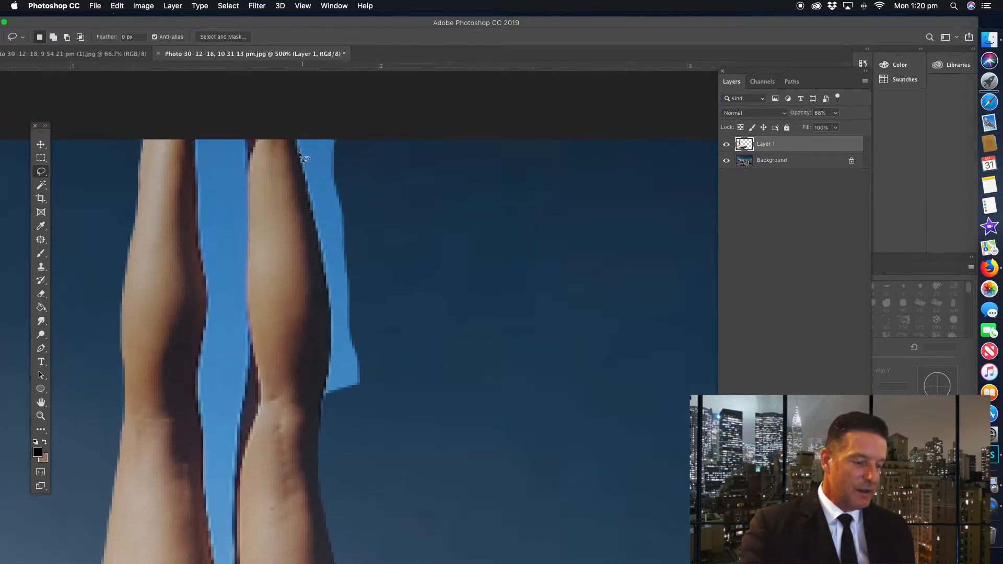
pyautogui.moveTo(306, 184)
pyautogui.mouseDown()
pyautogui.moveTo(285, 132)
pyautogui.moveTo(356, 139)
pyautogui.moveTo(384, 311)
pyautogui.moveTo(359, 400)
pyautogui.moveTo(320, 411)
pyautogui.mouseUp()
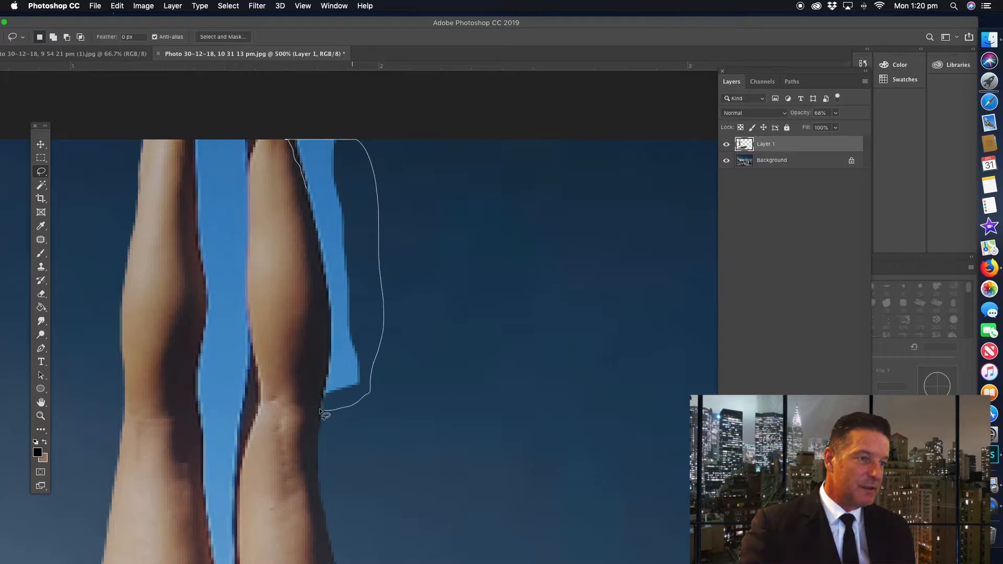
pyautogui.moveTo(305, 208); pyautogui.dragTo(306, 156)
pyautogui.press('super+x')
# Lasso and cut the sky between the lower legs, from the image's upper edge to just below the knees.
pyautogui.moveTo(248, 200)
pyautogui.mouseDown()
pyautogui.moveTo(243, 125)
pyautogui.moveTo(201, 122)
pyautogui.moveTo(188, 136)
pyautogui.moveTo(209, 290)
pyautogui.mouseUp()
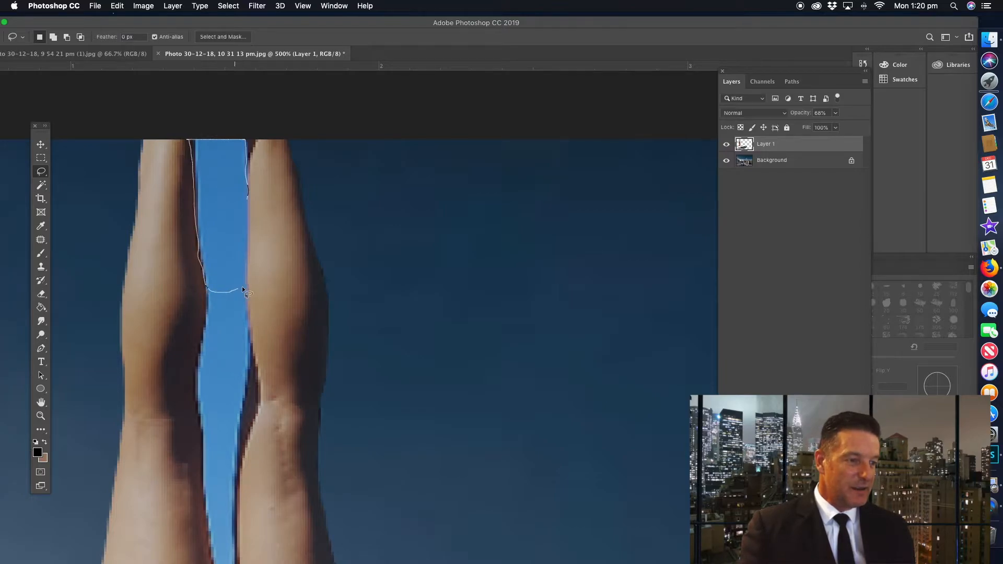
pyautogui.moveTo(241, 183); pyautogui.dragTo(246, 193)
pyautogui.press('super+x')
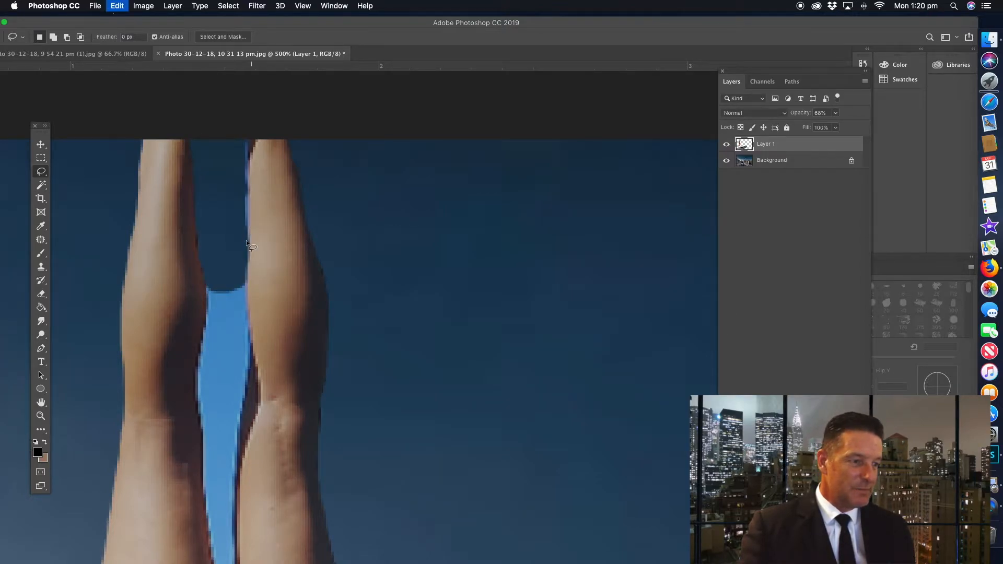
pyautogui.moveTo(250, 285)
pyautogui.mouseDown()
pyautogui.moveTo(237, 470)
pyautogui.moveTo(207, 461)
pyautogui.moveTo(200, 429)
pyautogui.moveTo(212, 252)
pyautogui.mouseUp()
pyautogui.press('super+x')
# Select the remaining blue sky between the thighs with the Magic Wand at tolerance 32 and cut it.
pyautogui.scroll(-5, 255, 335)
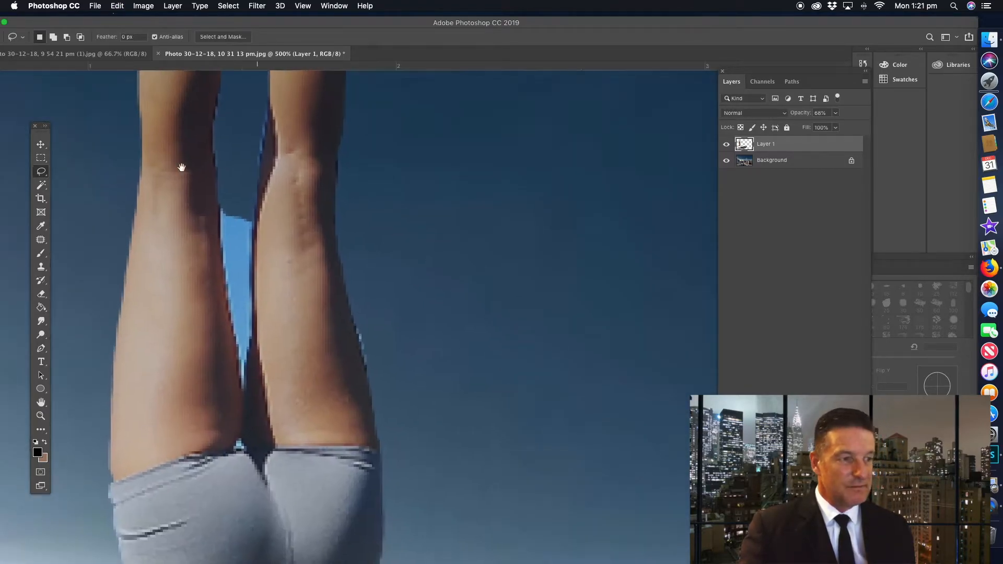
pyautogui.click(41, 185)
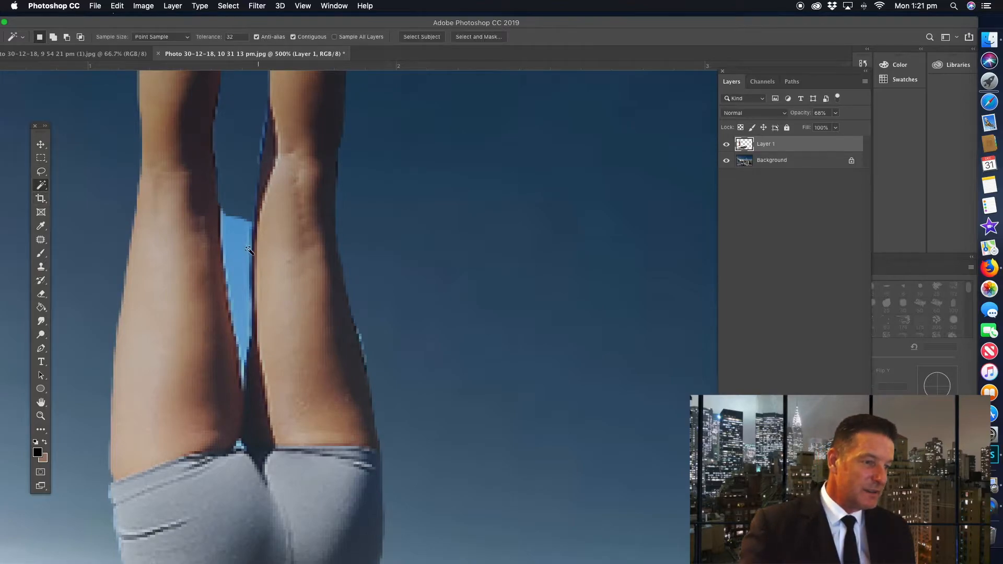
pyautogui.click(228, 294)
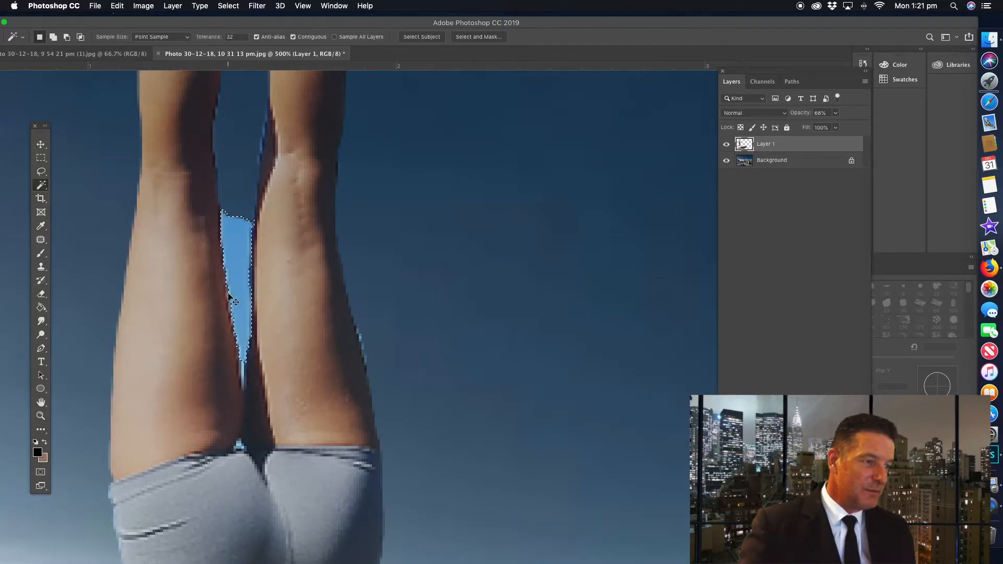
pyautogui.press('super+x')
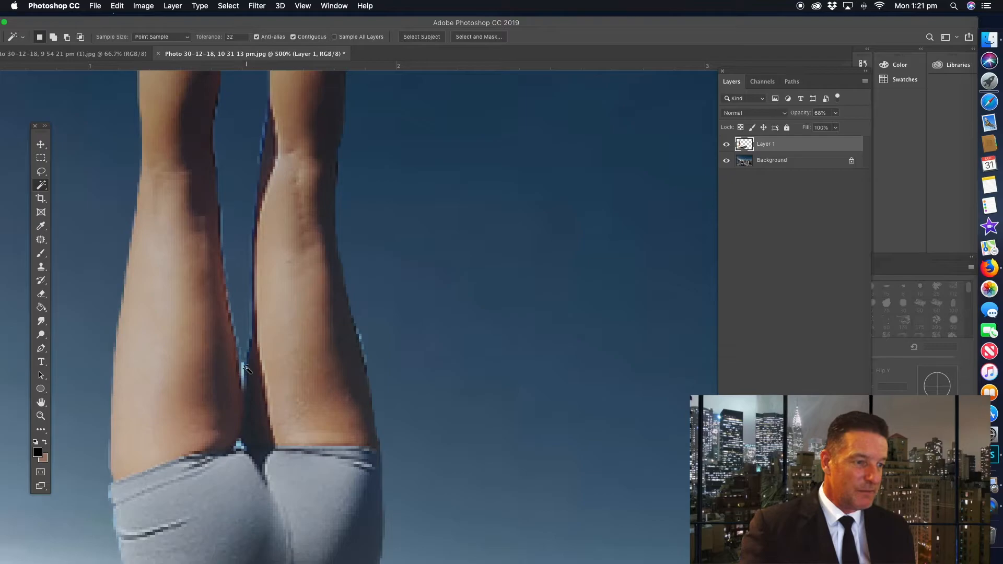
# Lasso and cut the small light sliver of leftover background between the upper thighs.
pyautogui.press('super+x')
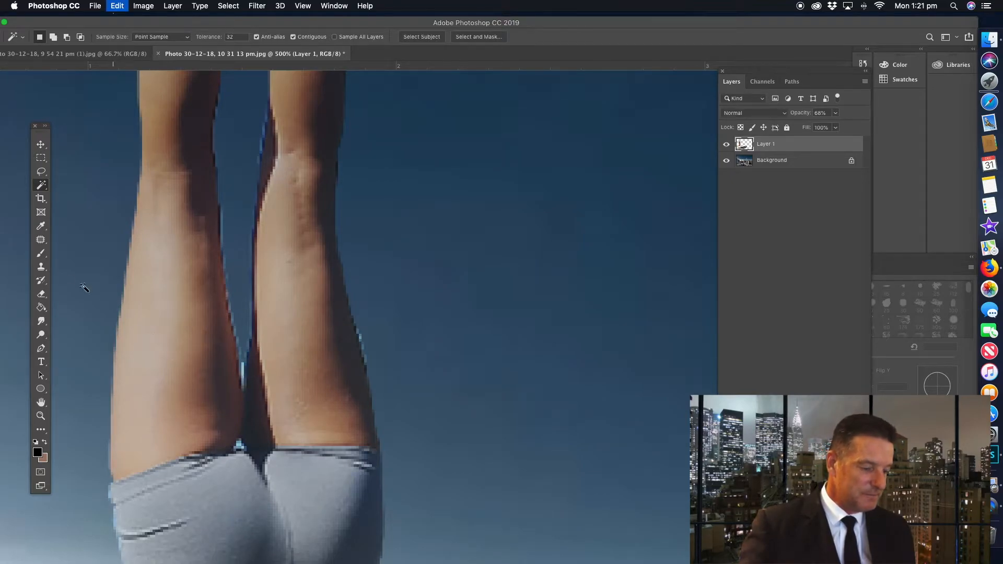
pyautogui.click(41, 172)
pyautogui.moveTo(242, 354)
pyautogui.mouseDown()
pyautogui.moveTo(250, 381)
pyautogui.moveTo(244, 358)
pyautogui.mouseUp()
pyautogui.press('super+x')
# Raise Layer 1's opacity to 100% with the whole figure and ledge in view.
pyautogui.click(40, 417)
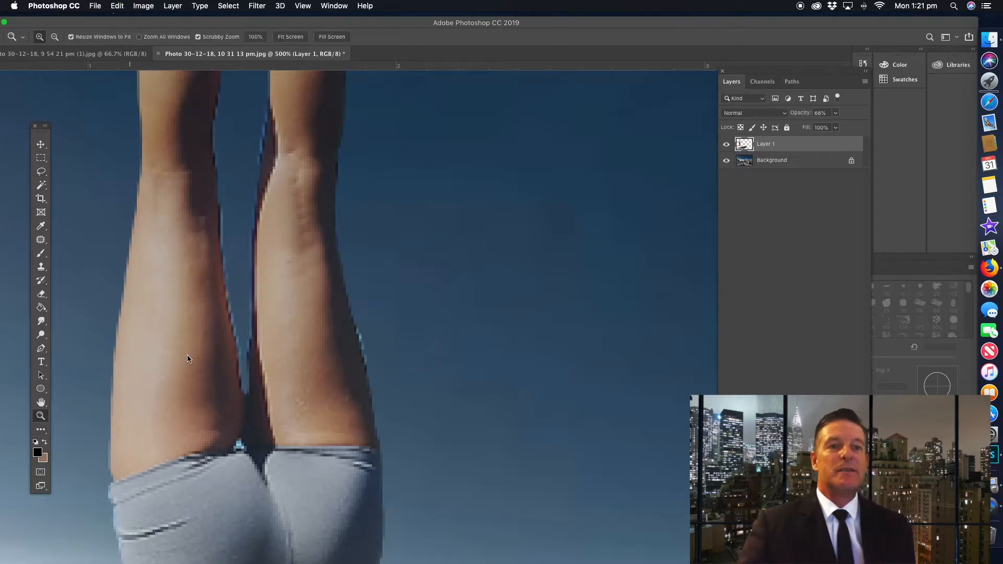
pyautogui.keyDown('alt'); pyautogui.click(264, 389); pyautogui.keyUp('alt')
pyautogui.keyDown('alt'); pyautogui.click(263, 392); pyautogui.keyUp('alt')
pyautogui.keyDown('alt'); pyautogui.click(264, 426); pyautogui.keyUp('alt')
pyautogui.keyDown('alt'); pyautogui.click(262, 471); pyautogui.keyUp('alt')
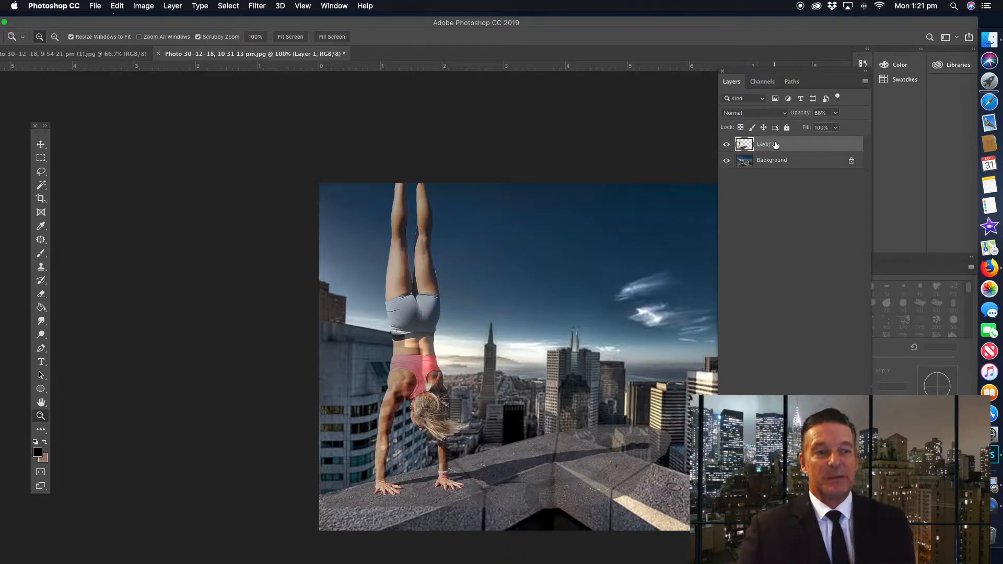
pyautogui.click(836, 127)
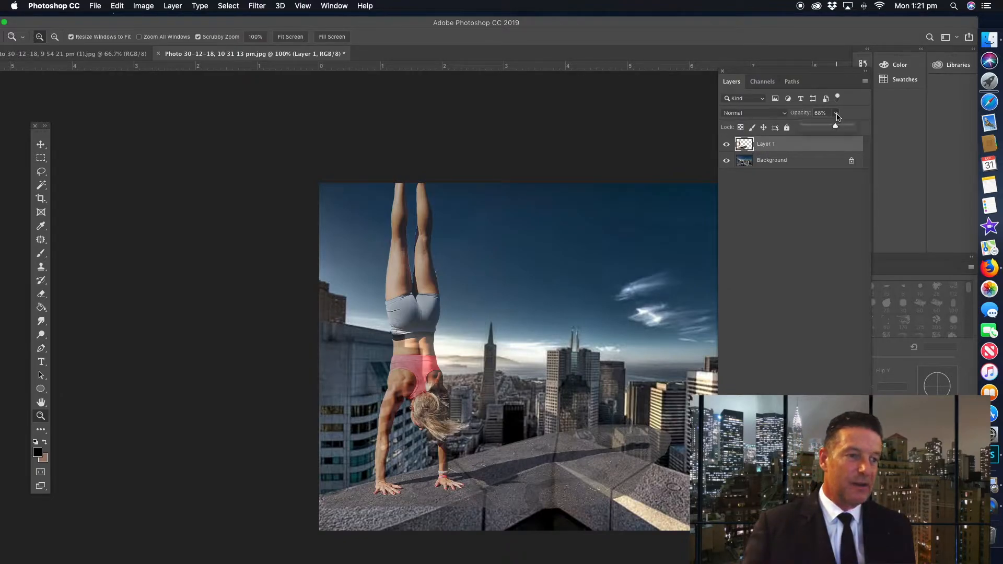
pyautogui.moveTo(837, 127); pyautogui.dragTo(855, 144)
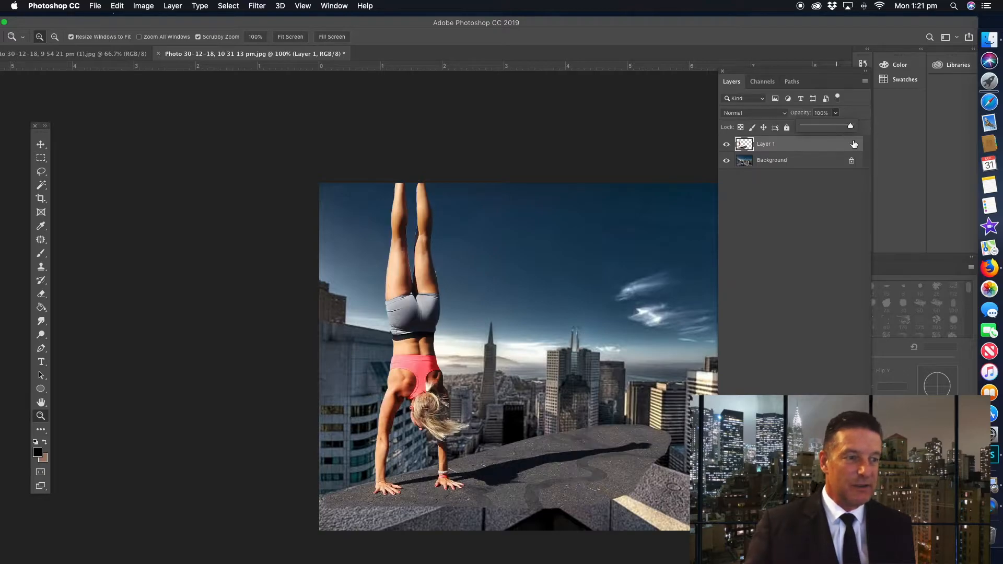
# Inspect the woman and pavement against the stone ledge, hiding Layer 1 to compare and showing it again.
pyautogui.moveTo(476, 377); pyautogui.dragTo(346, 314)
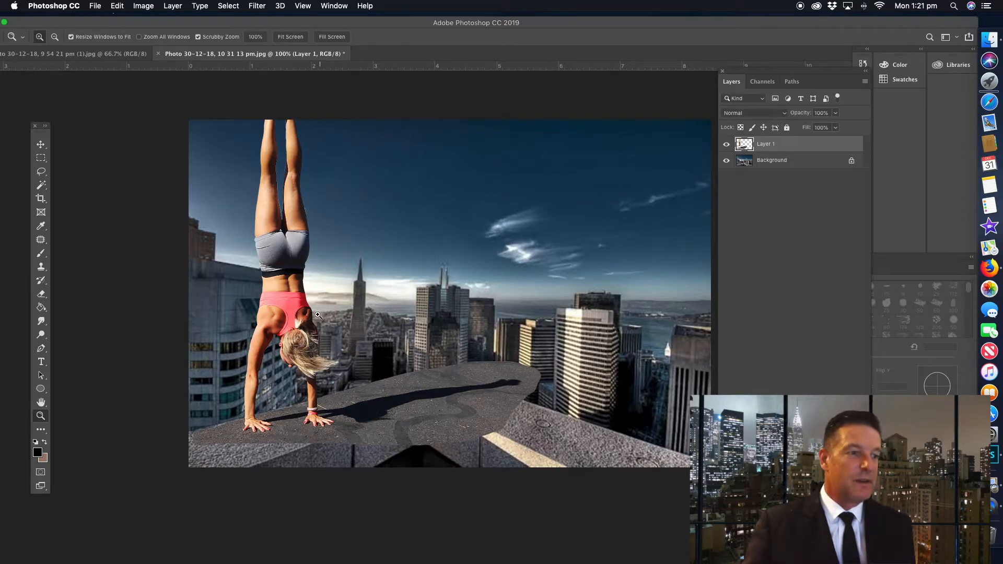
pyautogui.click(320, 313)
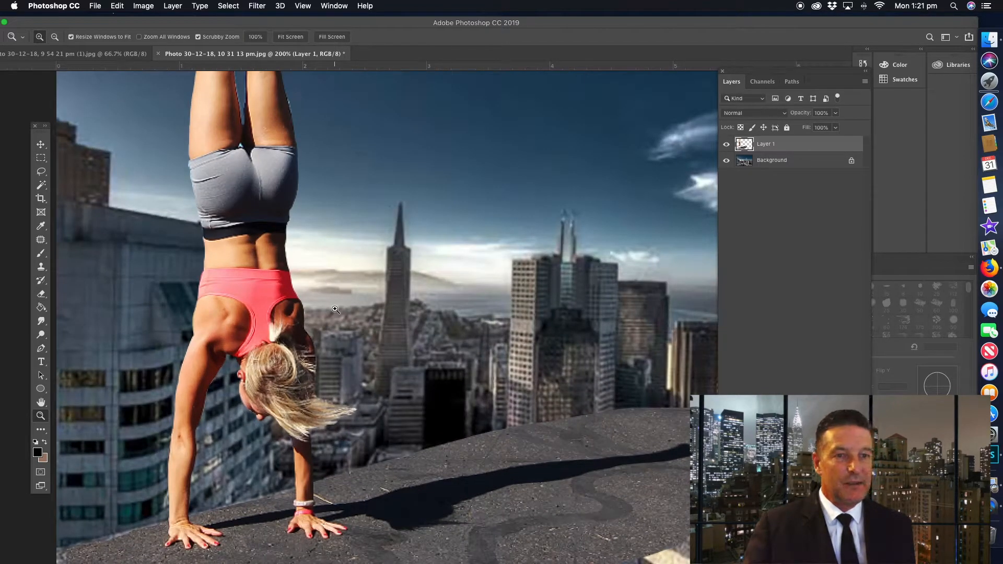
pyautogui.moveTo(371, 331); pyautogui.dragTo(377, 190)
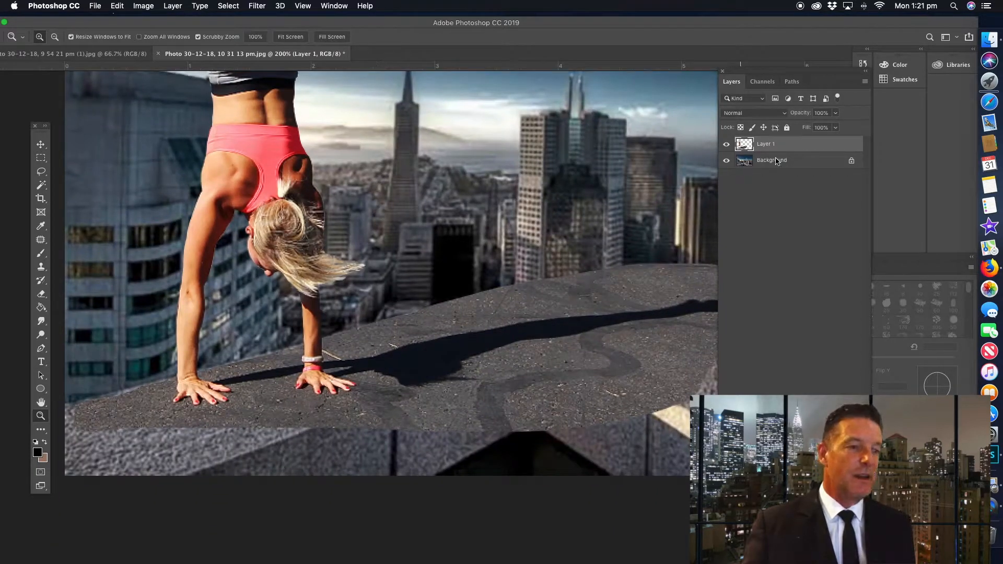
pyautogui.click(726, 147)
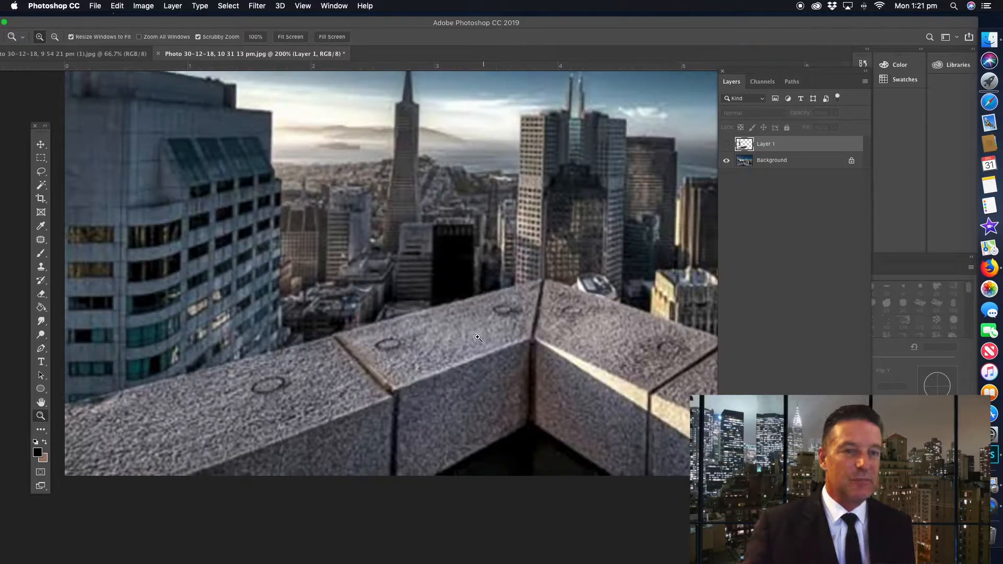
pyautogui.keyDown('alt'); pyautogui.click(446, 355); pyautogui.keyUp('alt')
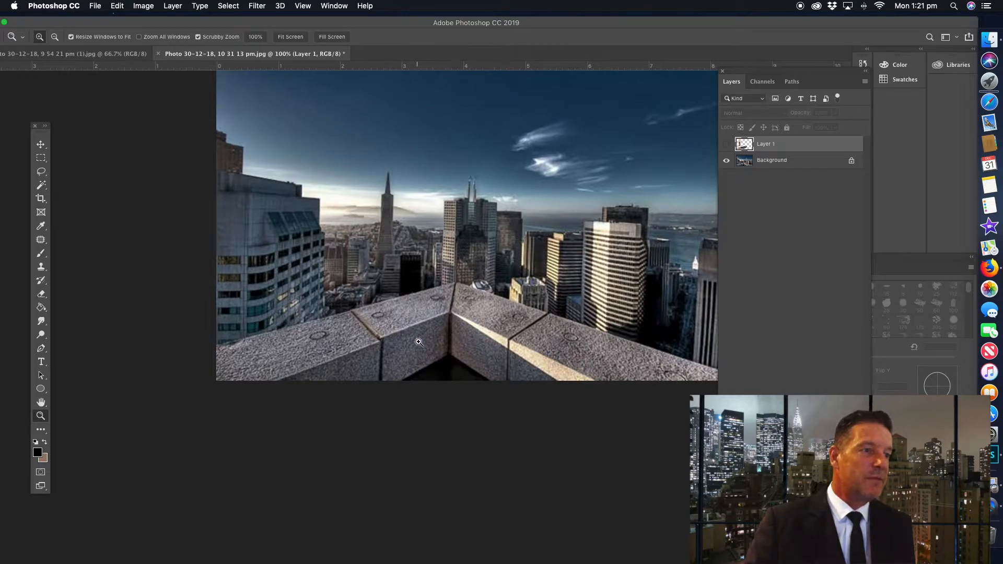
pyautogui.click(727, 147)
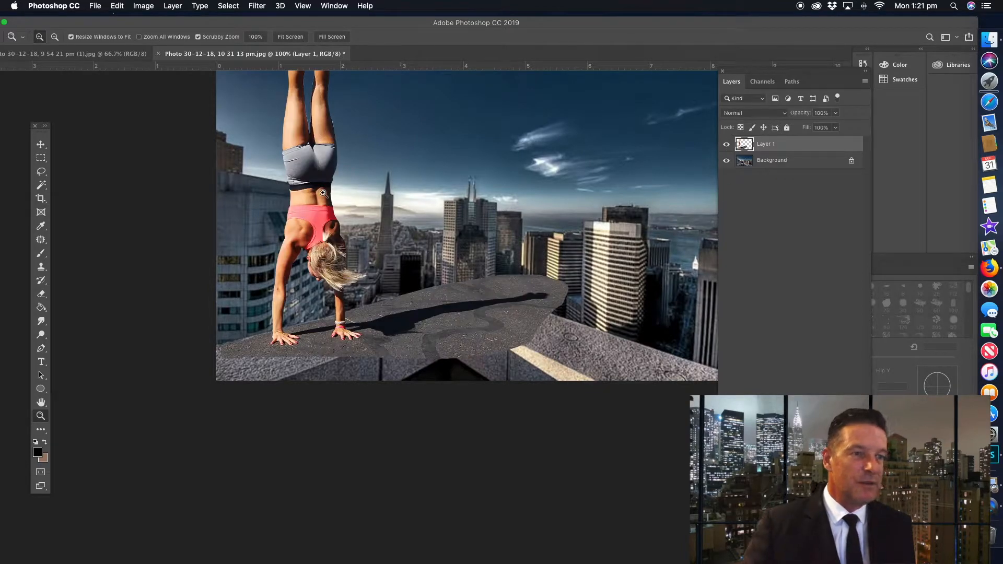
# Apply the Blur More filter to Layer 1 and check the woman's hands and pavement against the background.
pyautogui.click(258, 6)
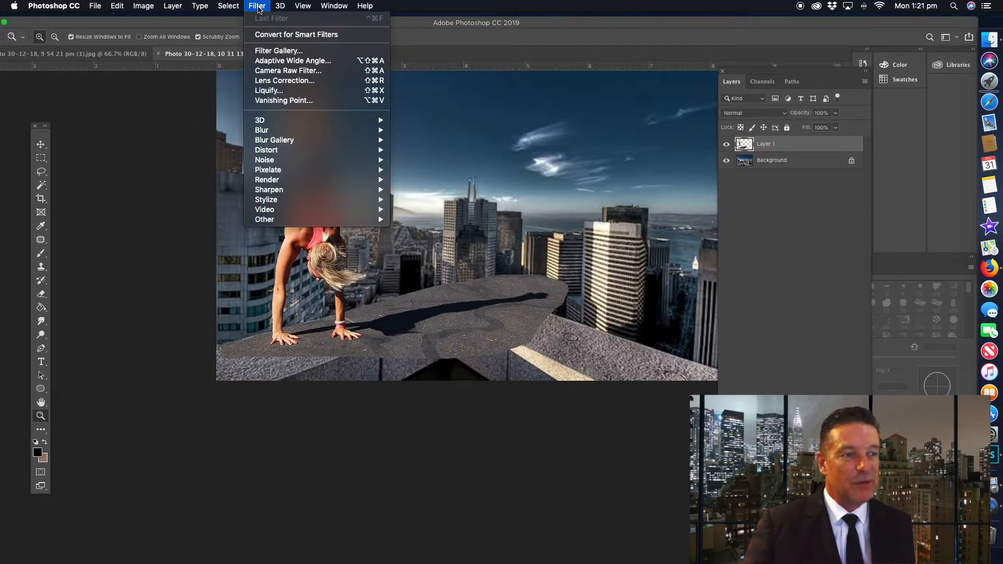
pyautogui.moveTo(280, 130)
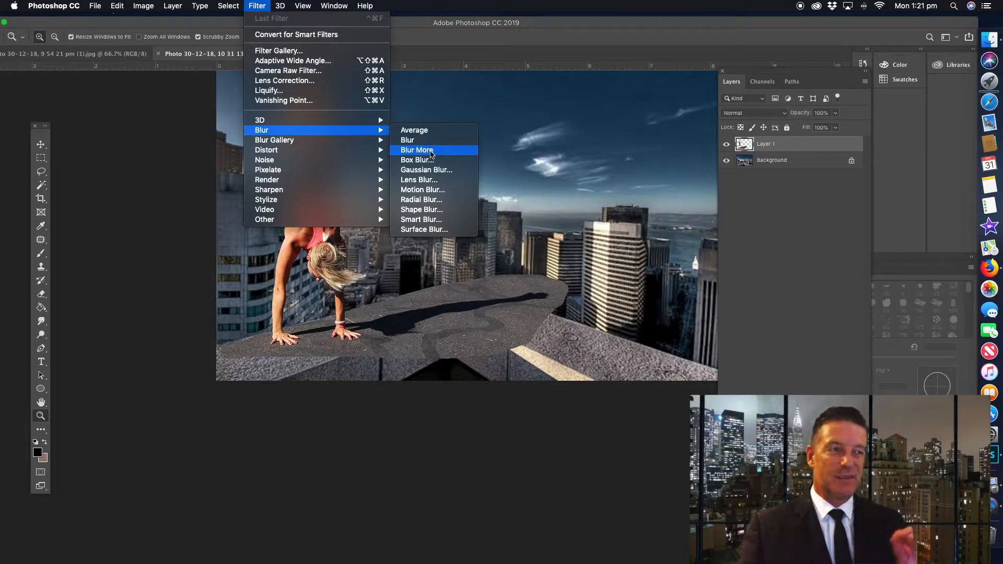
pyautogui.click(424, 150)
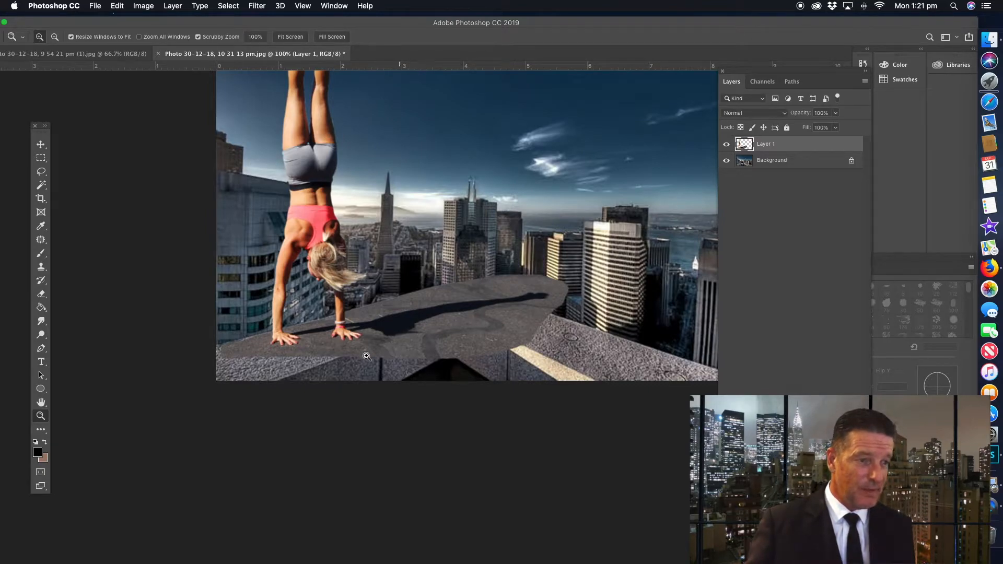
pyautogui.click(296, 370)
pyautogui.click(299, 367)
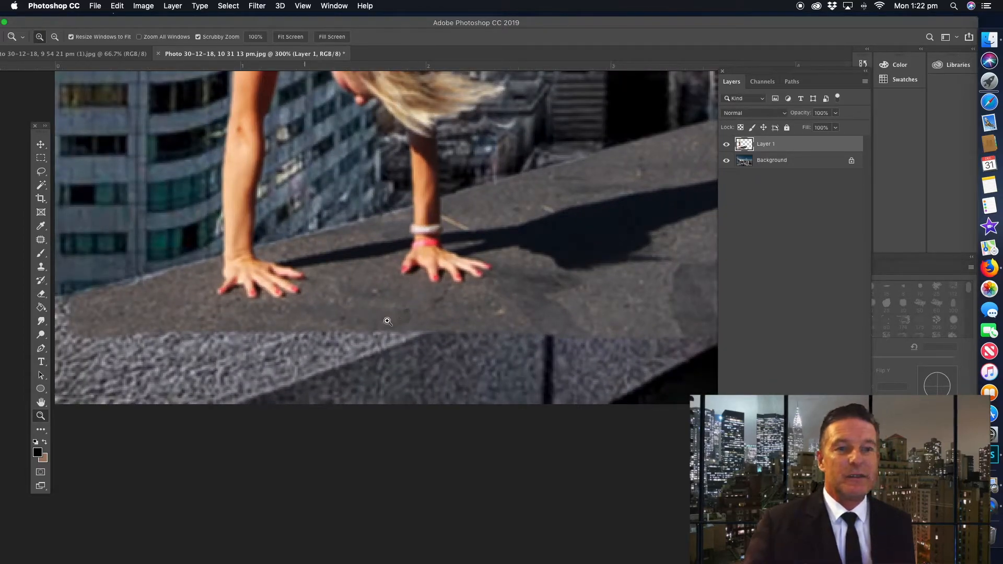
pyautogui.keyDown('alt'); pyautogui.click(484, 309); pyautogui.keyUp('alt')
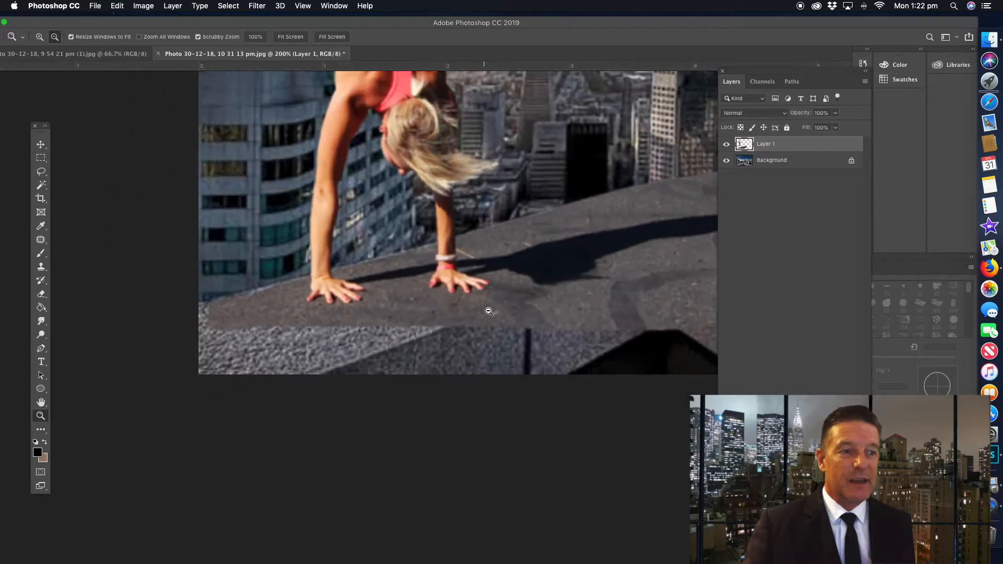
pyautogui.keyDown('alt'); pyautogui.click(551, 292); pyautogui.keyUp('alt')
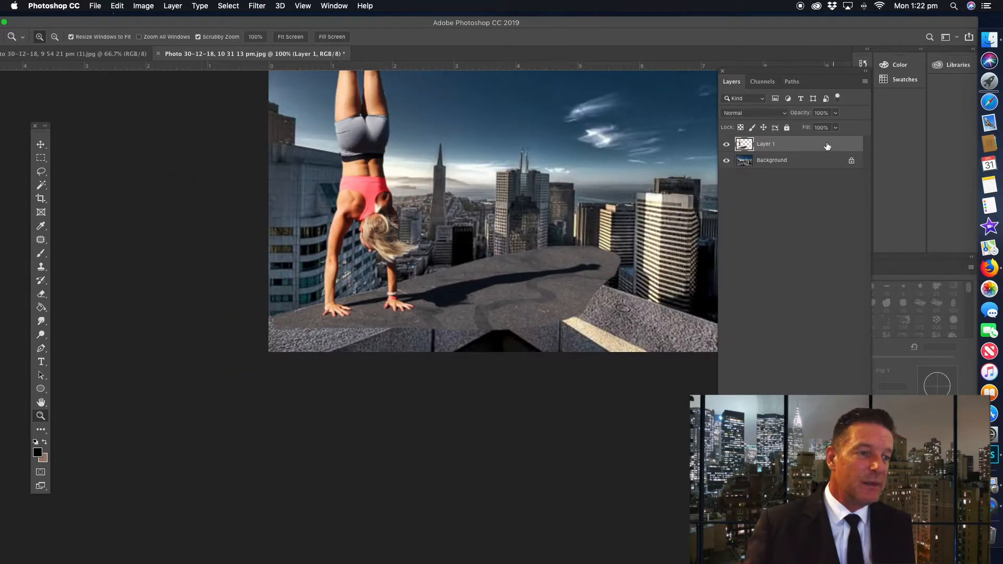
# Lower Layer 1's opacity to 57% and erase the pavement covering the ledge's inner walls and dark opening around the corner.
pyautogui.click(835, 114)
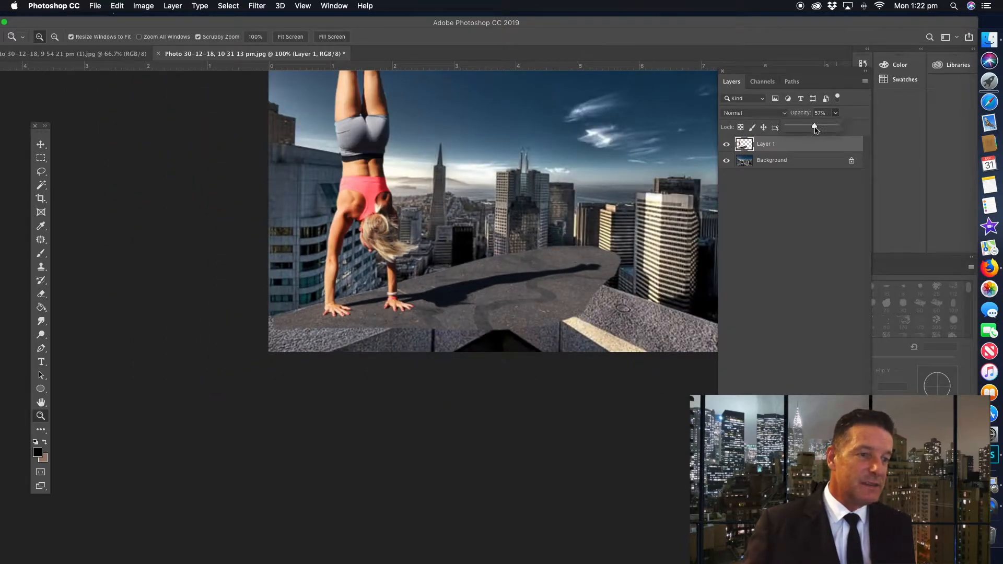
pyautogui.click(816, 127)
pyautogui.click(517, 332)
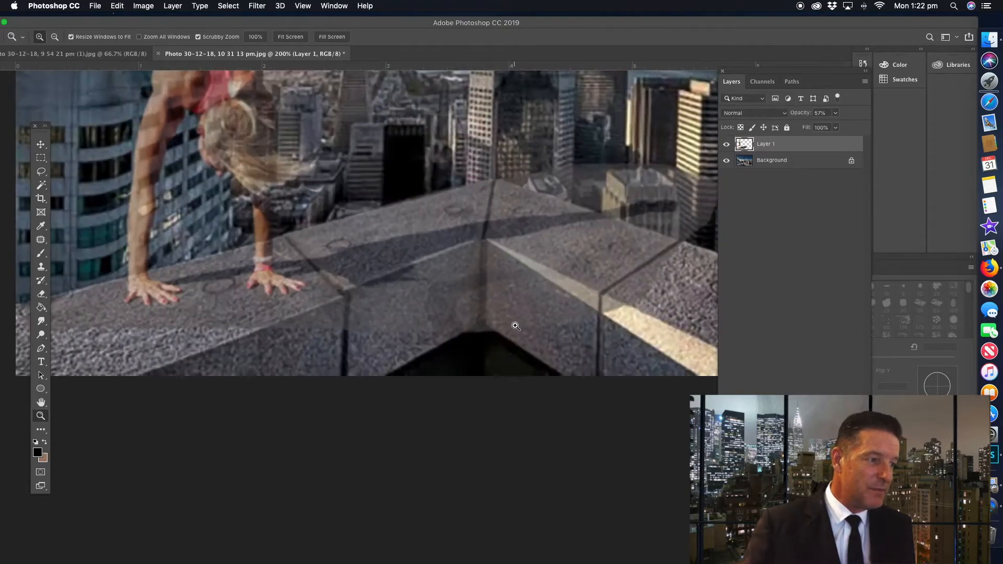
pyautogui.click(514, 322)
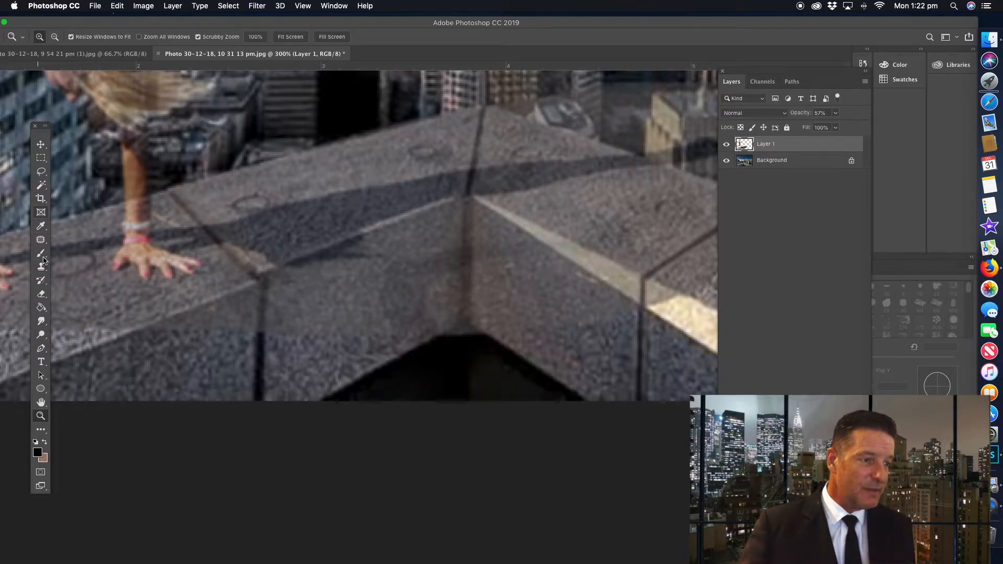
pyautogui.click(41, 295)
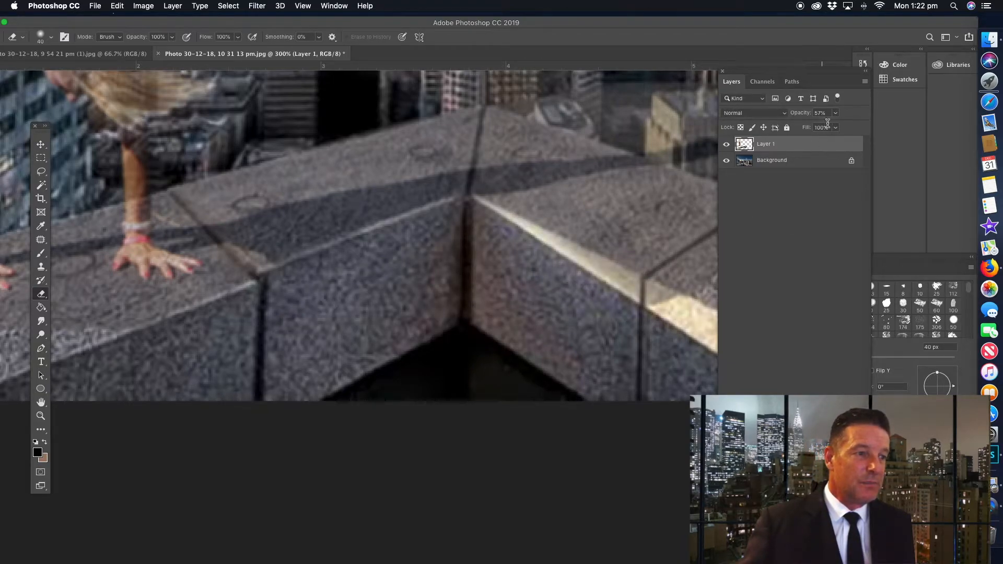
# Restore Layer 1's opacity to 100% and check the erased inner corner along the whole ledge.
pyautogui.click(835, 113)
pyautogui.moveTo(837, 126); pyautogui.dragTo(880, 127)
pyautogui.click(445, 325)
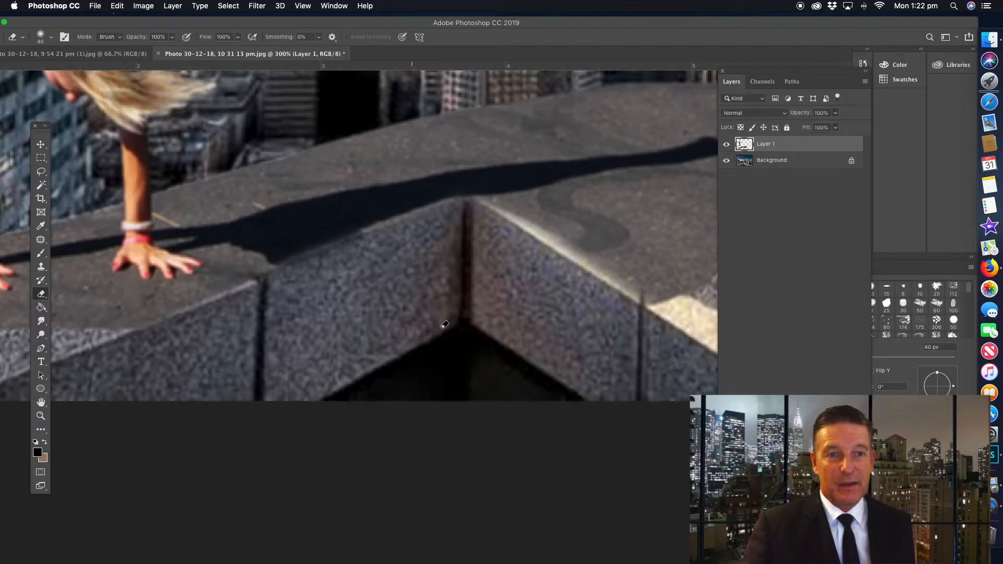
pyautogui.moveTo(493, 320); pyautogui.dragTo(146, 350)
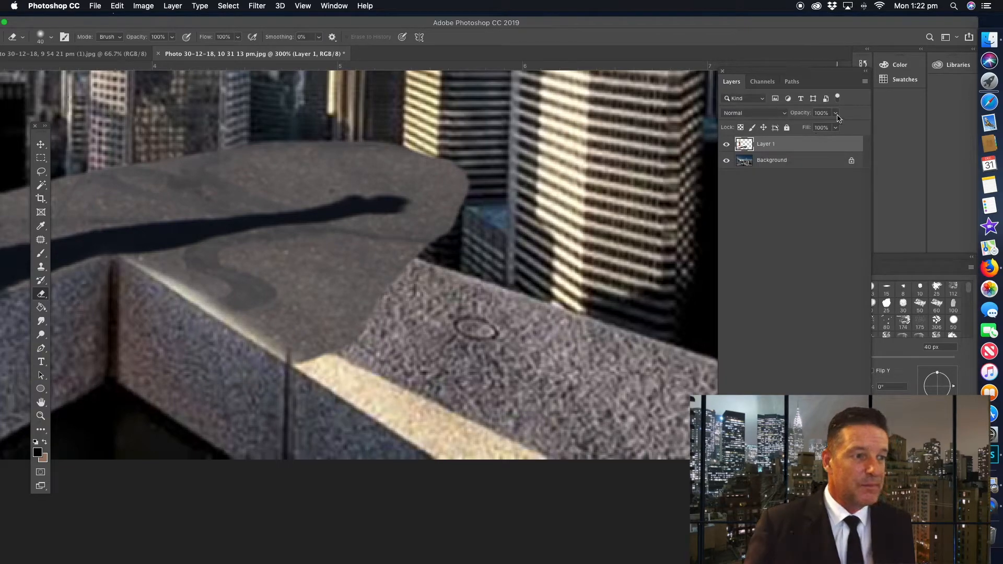
pyautogui.click(41, 416)
pyautogui.keyDown('alt'); pyautogui.click(285, 300); pyautogui.keyUp('alt')
pyautogui.keyDown('alt'); pyautogui.click(222, 339); pyautogui.keyUp('alt')
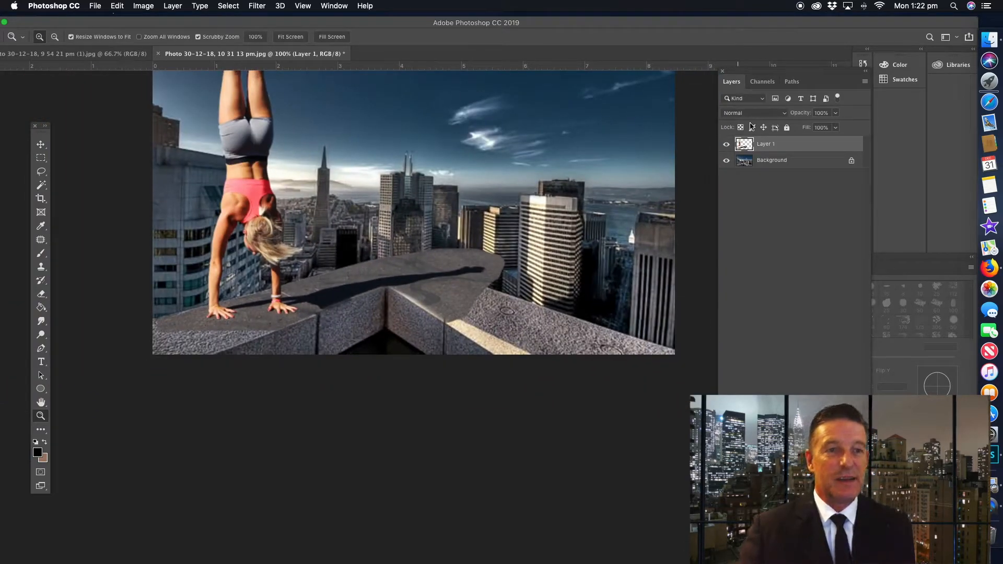
# Preview the blend modes for Layer 1, keep Normal, and set its opacity to 73% for work on the far ledge edge.
pyautogui.click(783, 114)
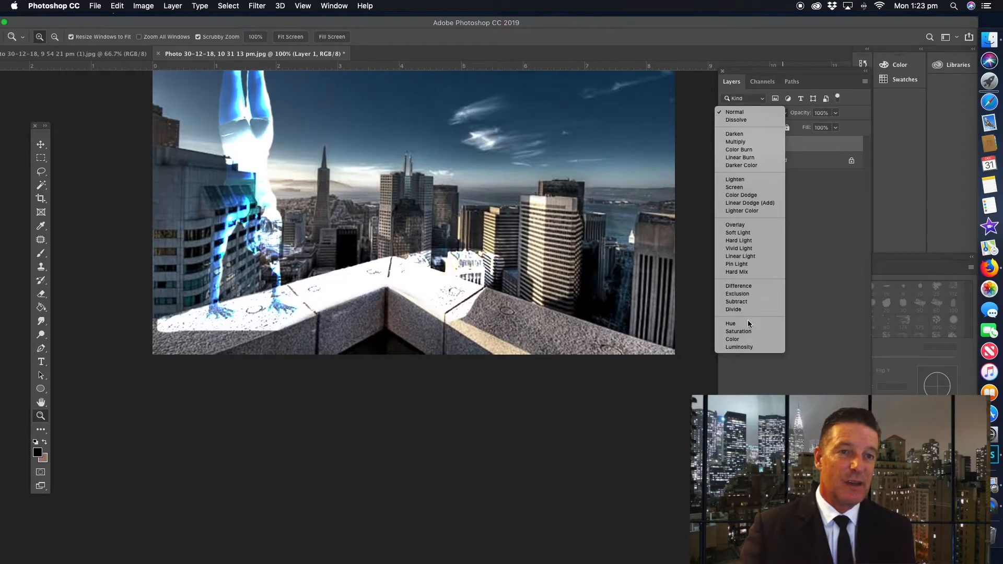
pyautogui.click(753, 114)
pyautogui.click(836, 113)
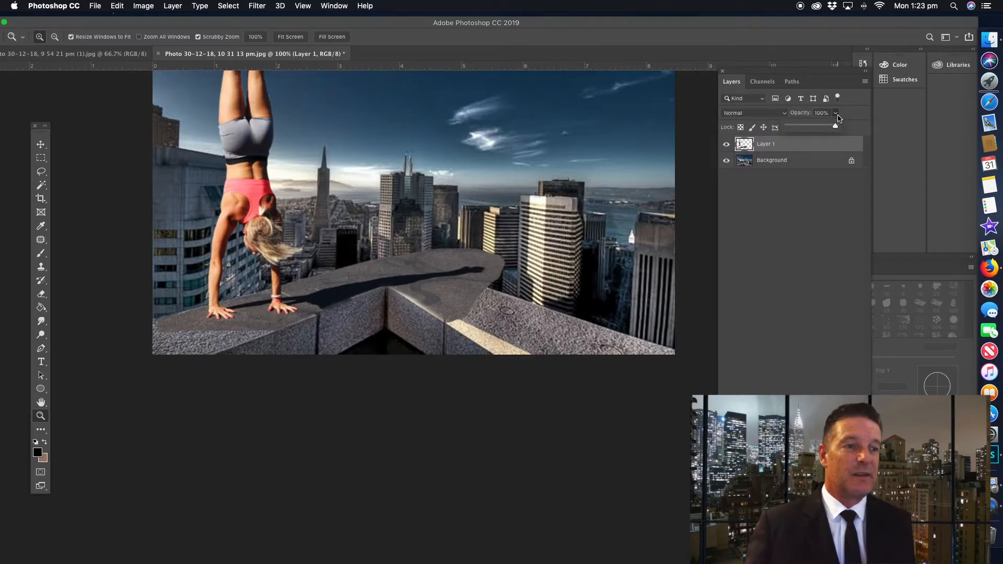
pyautogui.click(823, 130)
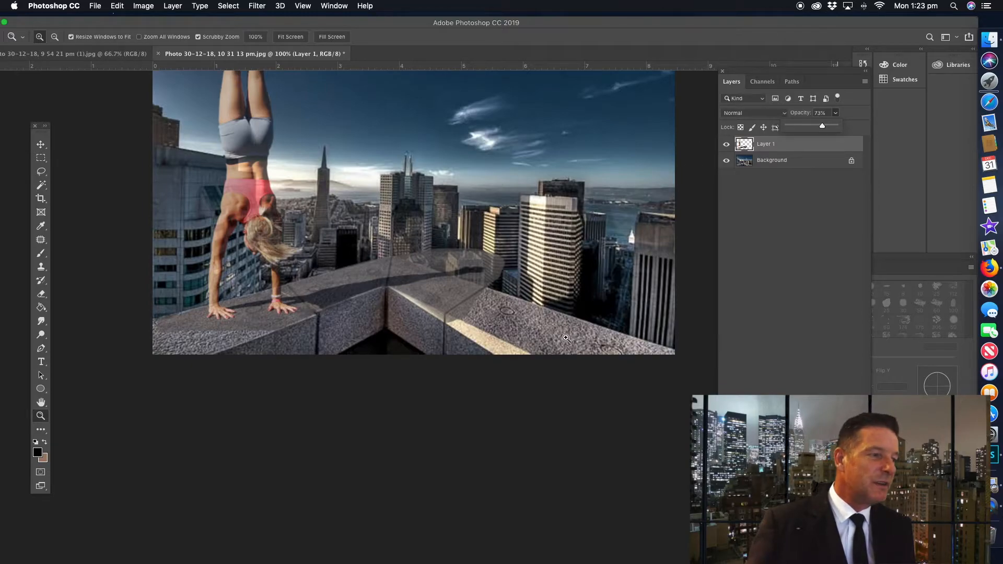
pyautogui.click(464, 303)
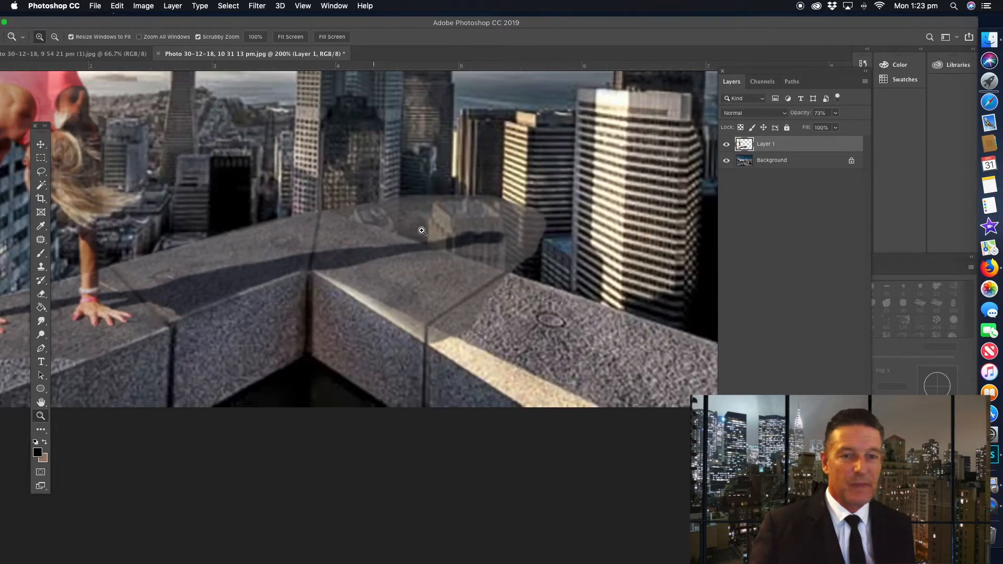
pyautogui.moveTo(387, 230); pyautogui.dragTo(375, 255)
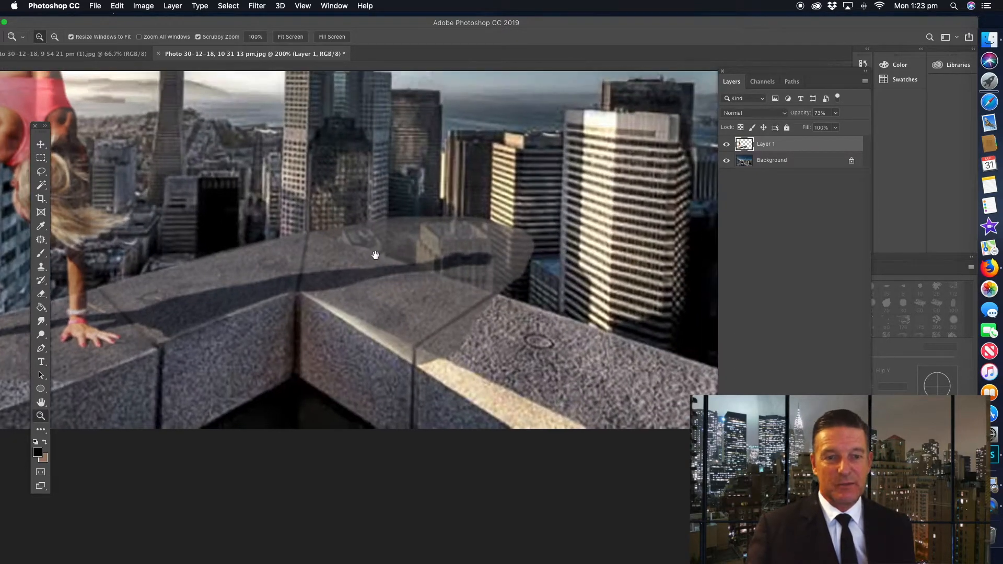
# Erase the overhanging pavement along the ledge's outer edge beyond the corner with a 30 px eraser, undoing and redoing the first stroke.
pyautogui.click(42, 295)
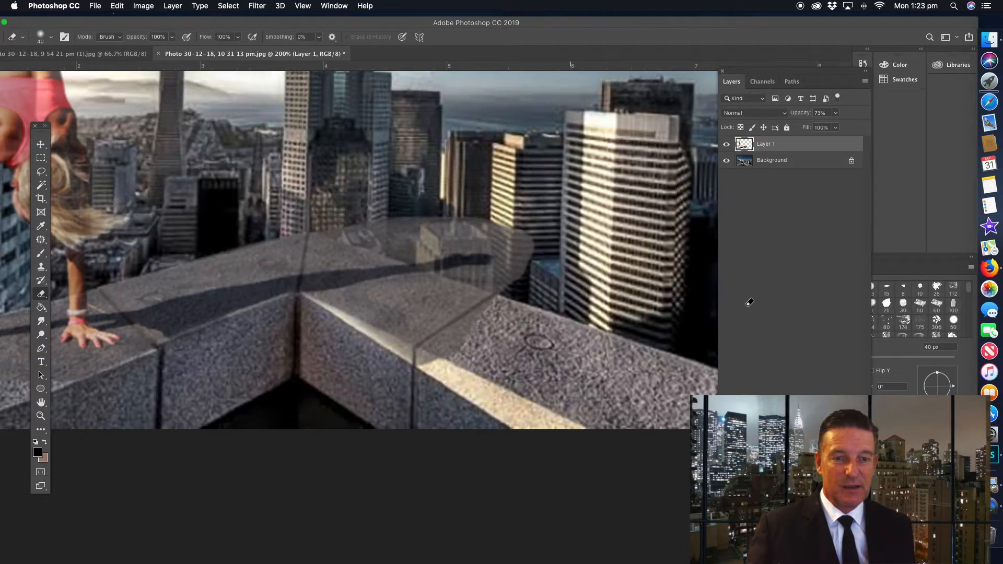
pyautogui.click(875, 379)
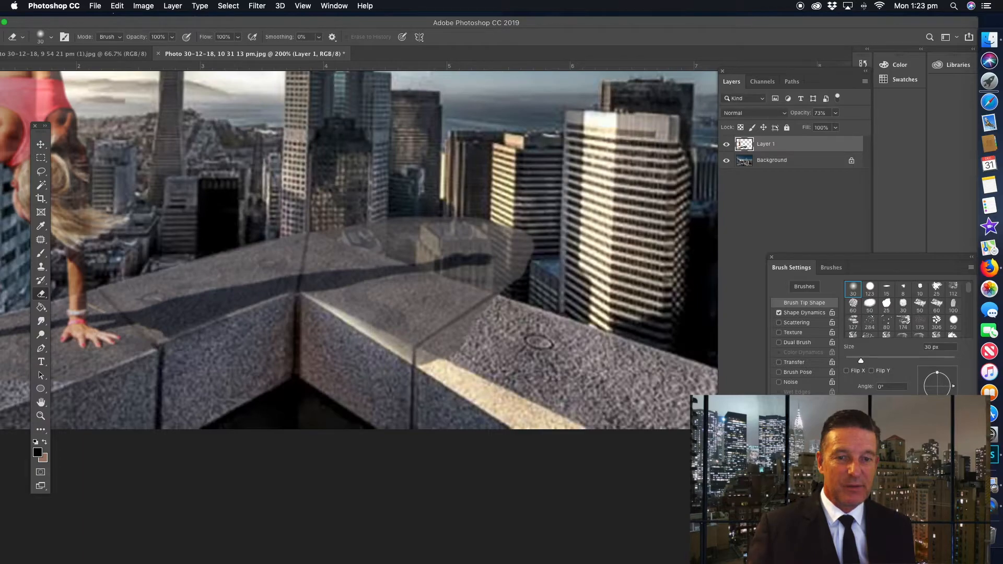
pyautogui.moveTo(931, 377); pyautogui.dragTo(954, 383)
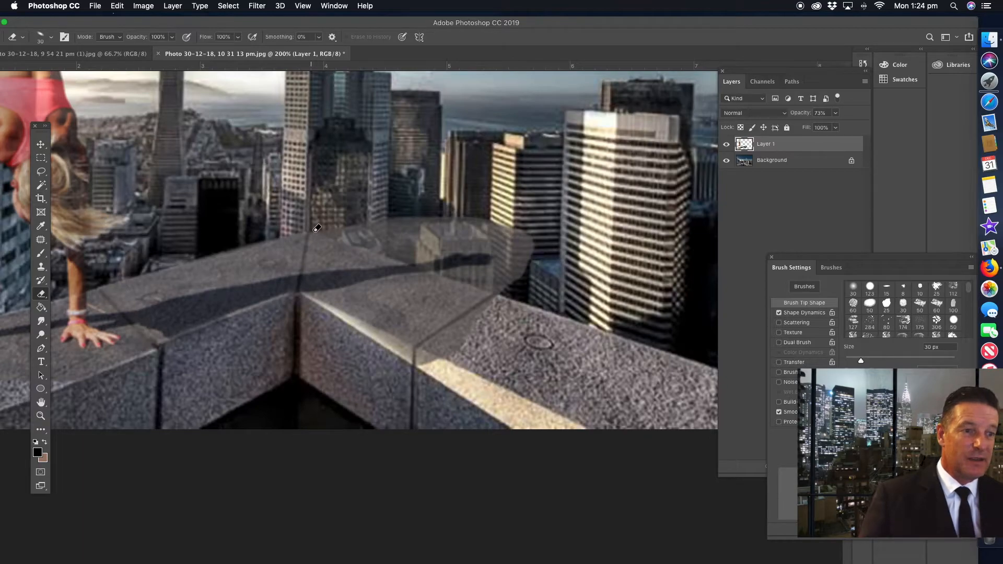
pyautogui.moveTo(387, 251); pyautogui.dragTo(506, 294)
pyautogui.press('super+z')
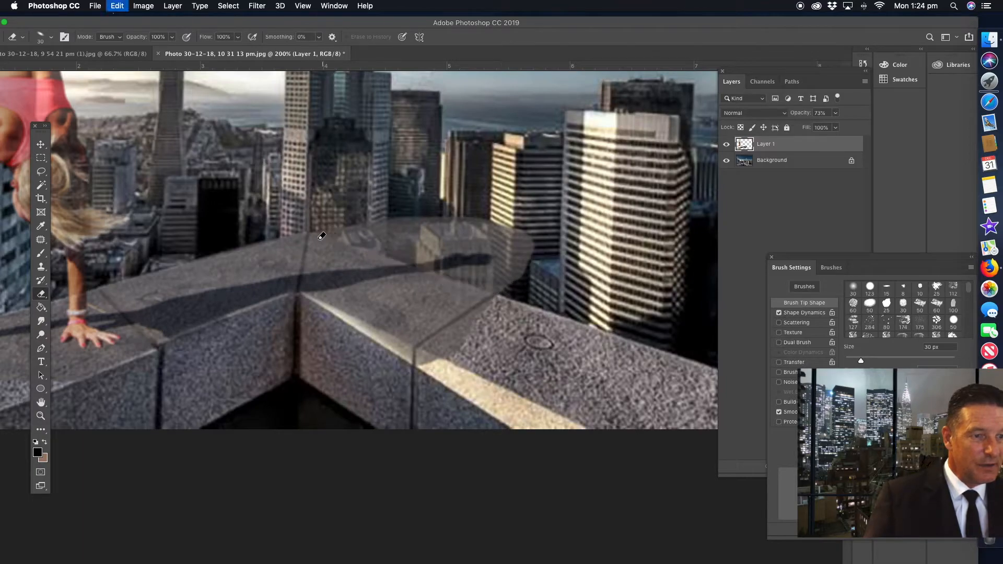
pyautogui.moveTo(340, 237); pyautogui.dragTo(507, 289)
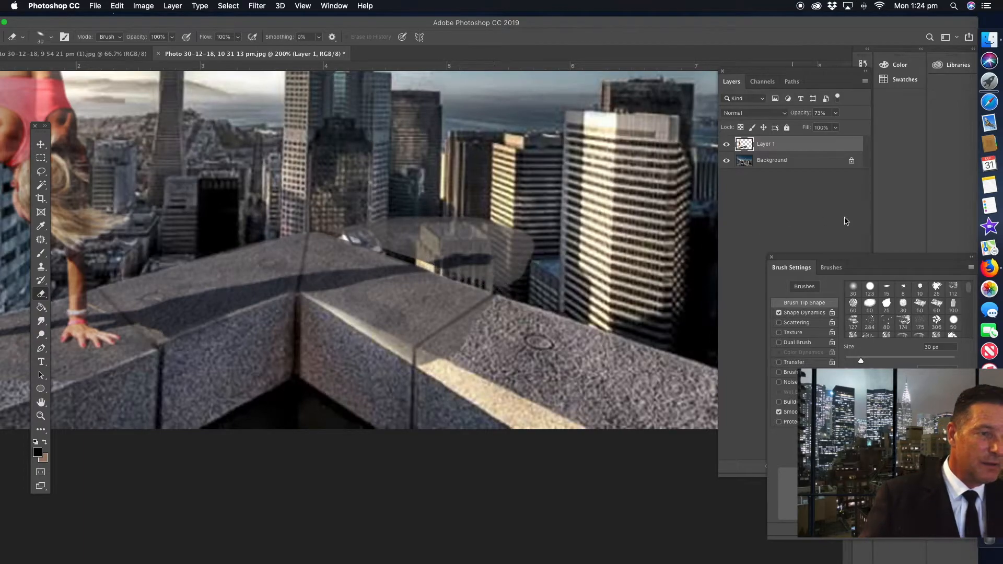
pyautogui.press('F5')
# Restore Layer 1's opacity to 100% and erase the leftover pavement covering the buildings beyond the ledge corner.
pyautogui.click(836, 112)
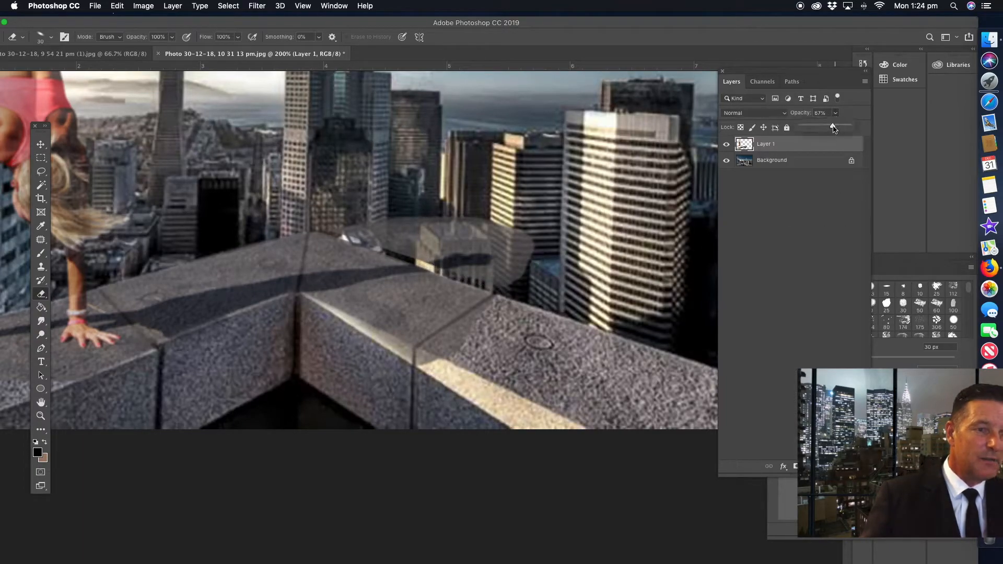
pyautogui.moveTo(834, 128); pyautogui.dragTo(872, 128)
pyautogui.click(332, 226)
pyautogui.moveTo(372, 237)
pyautogui.mouseDown()
pyautogui.moveTo(486, 277)
pyautogui.moveTo(487, 268)
pyautogui.moveTo(539, 267)
pyautogui.moveTo(526, 234)
pyautogui.moveTo(408, 211)
pyautogui.moveTo(353, 225)
pyautogui.moveTo(433, 233)
pyautogui.mouseUp()
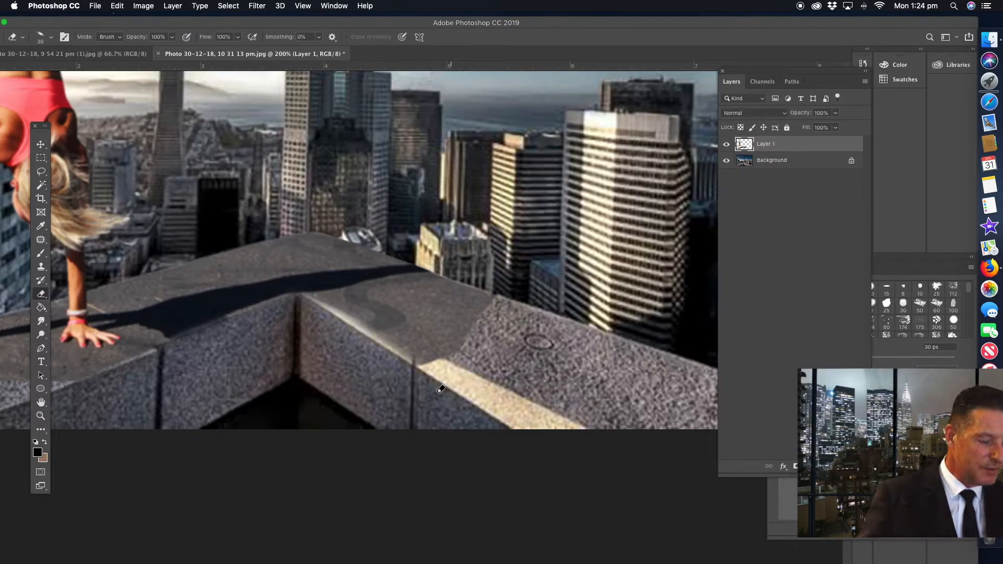
# Compare the ledge with Layer 1 hidden and shown, and erase the pavement covering the sunlit strip along its inner edge.
pyautogui.click(727, 146)
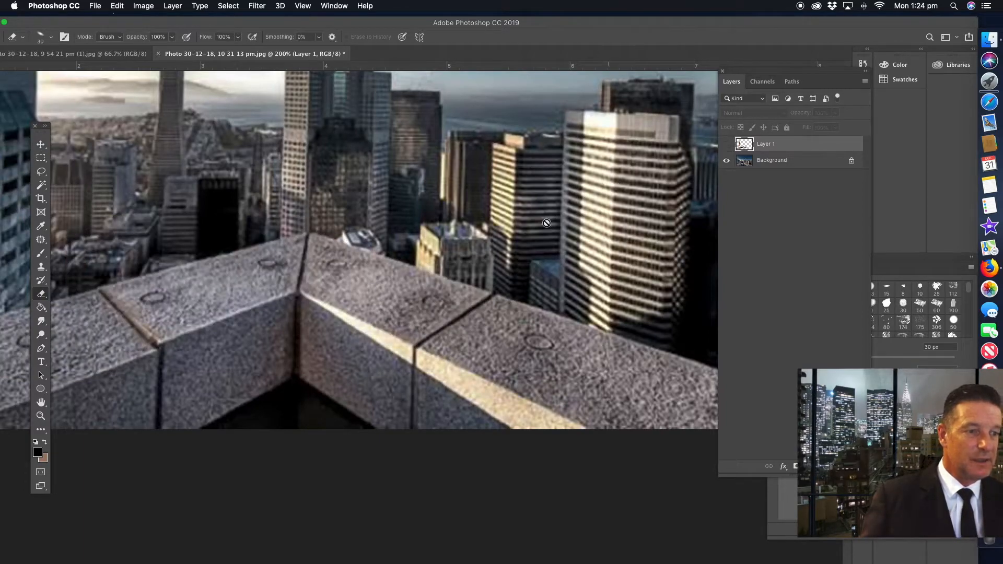
pyautogui.click(41, 417)
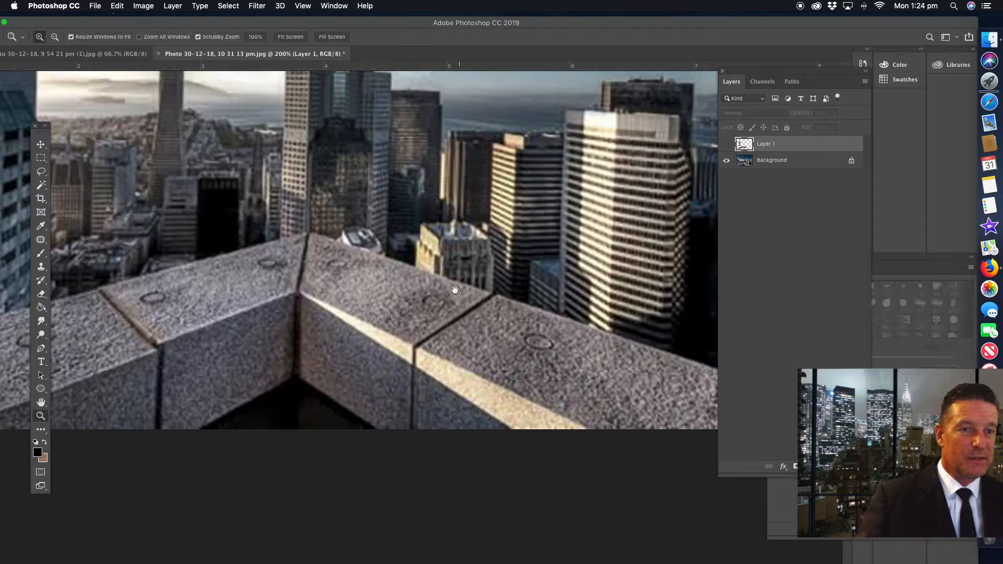
pyautogui.moveTo(456, 292); pyautogui.dragTo(413, 239)
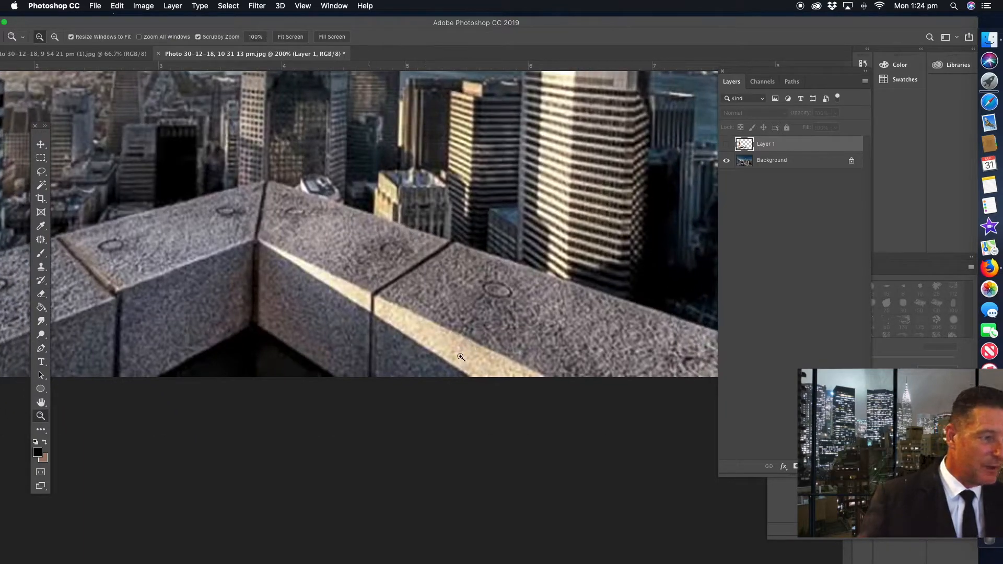
pyautogui.click(726, 146)
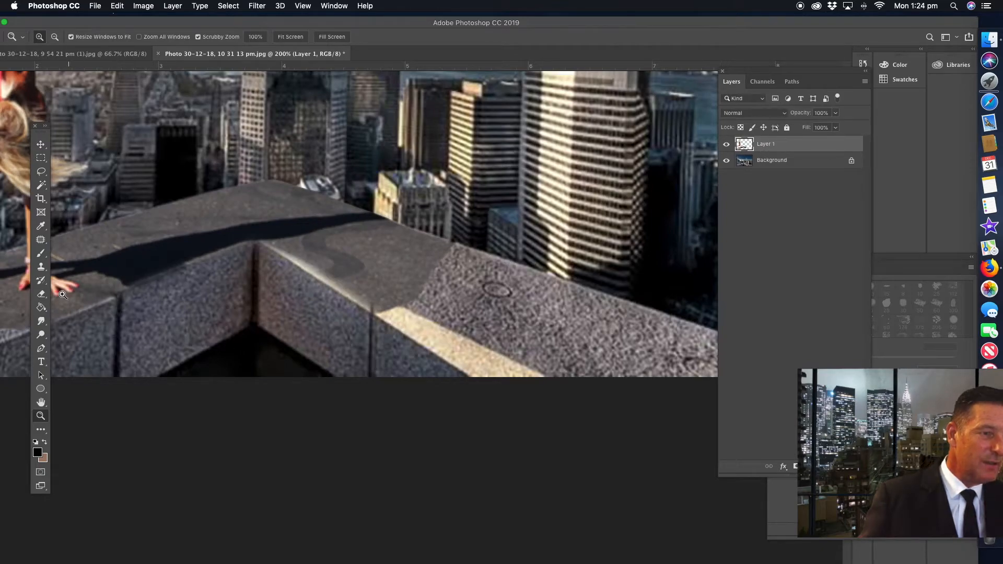
pyautogui.click(41, 293)
pyautogui.moveTo(273, 248); pyautogui.dragTo(409, 316)
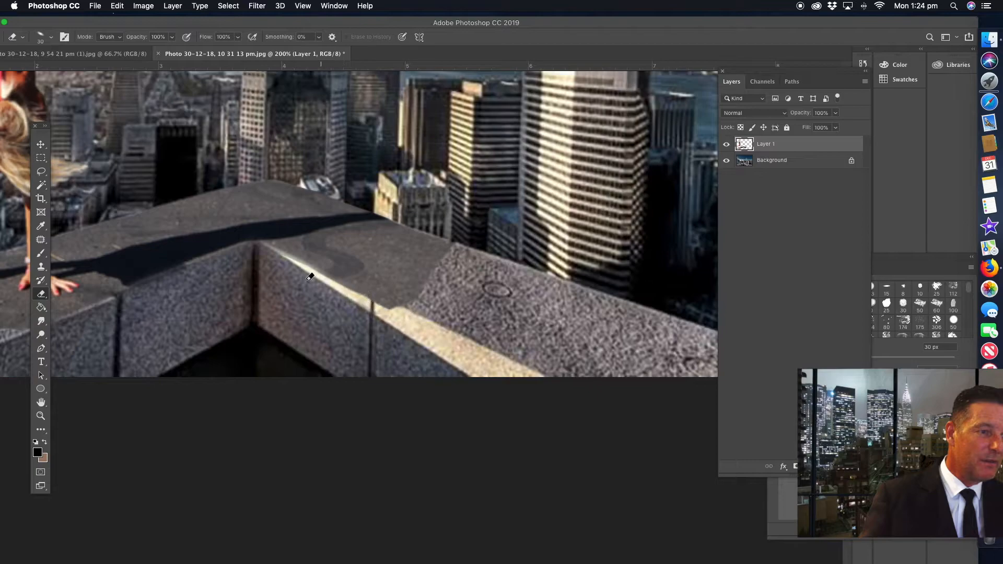
pyautogui.moveTo(316, 269); pyautogui.dragTo(392, 306)
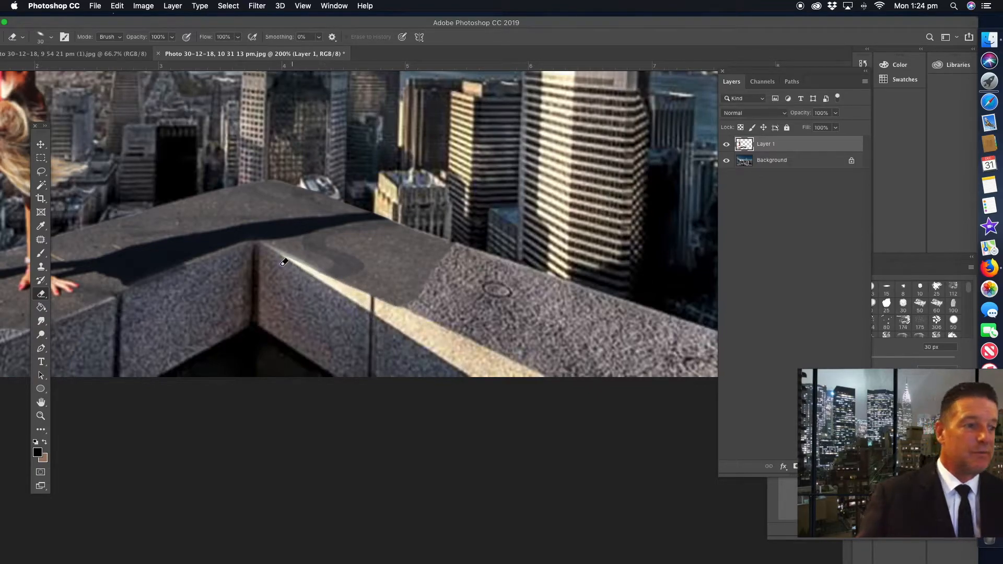
# Duplicate Layer 1 as Layer 1 copy in the same document and hide the original Layer 1.
pyautogui.click(40, 416)
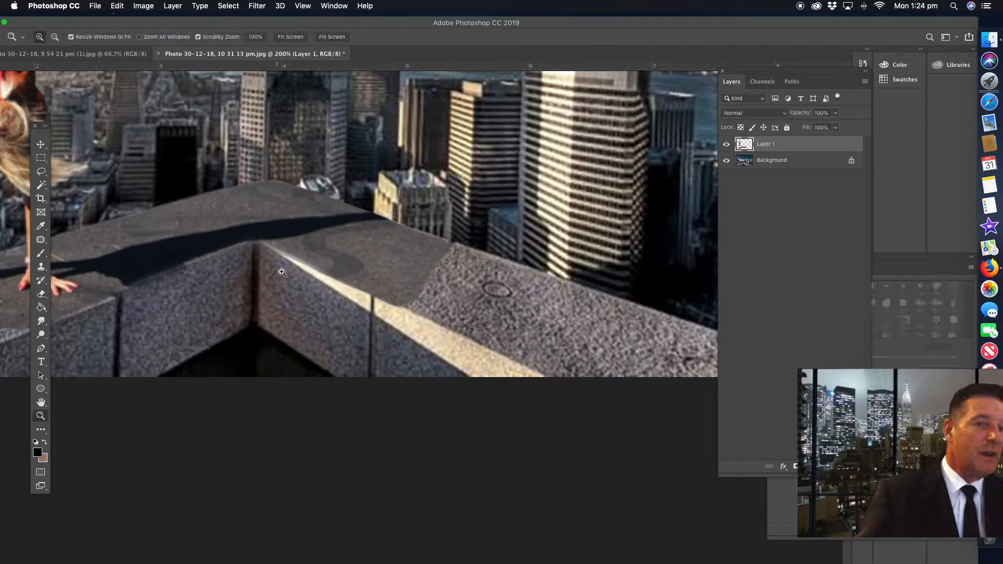
pyautogui.keyDown('alt'); pyautogui.click(257, 265); pyautogui.keyUp('alt')
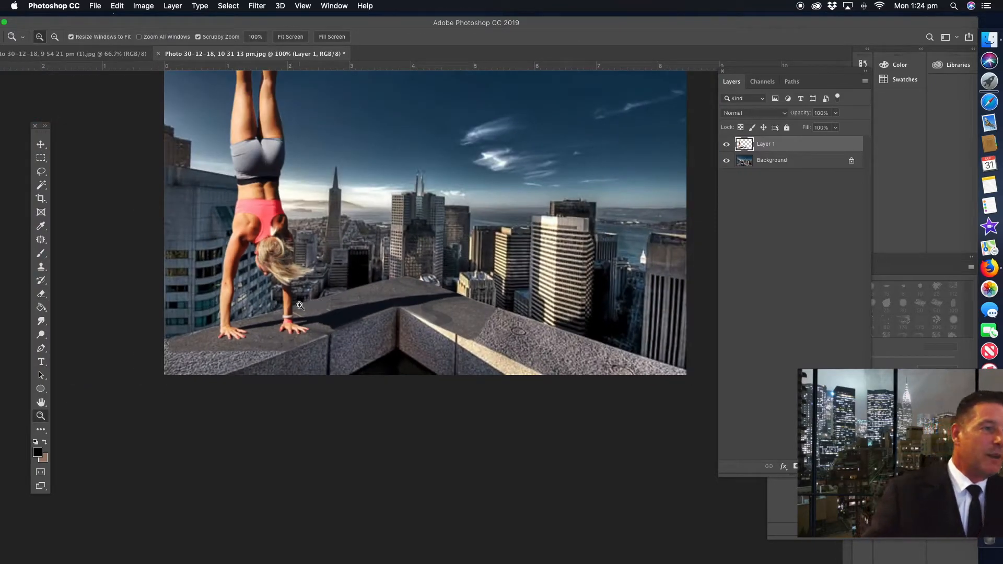
pyautogui.click(287, 346)
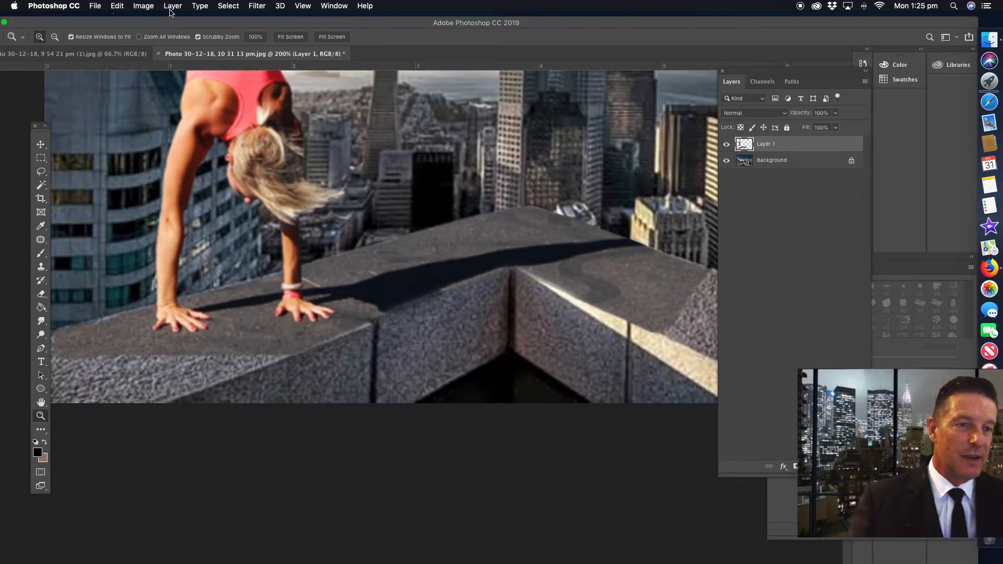
pyautogui.rightClick(776, 145)
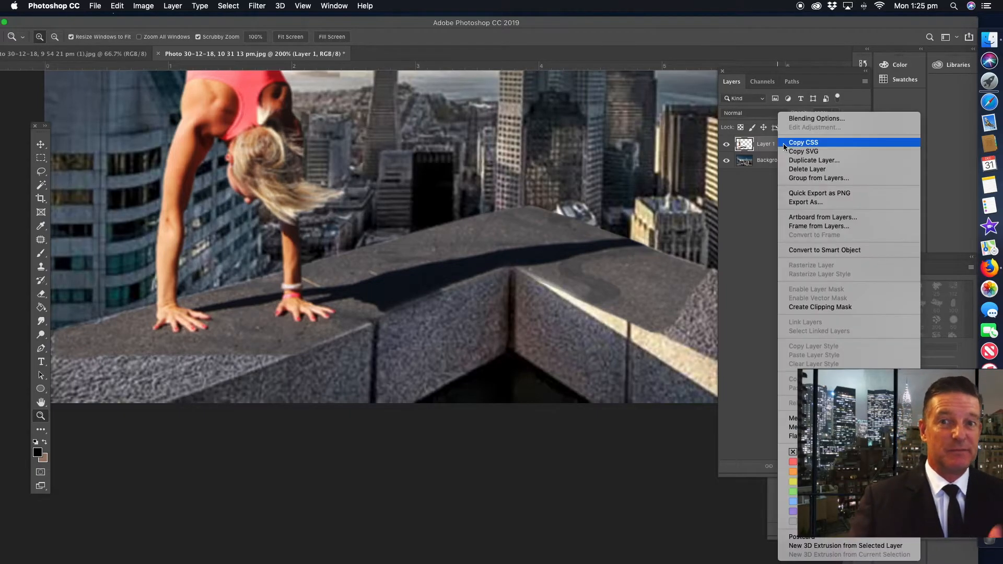
pyautogui.click(795, 159)
pyautogui.click(584, 241)
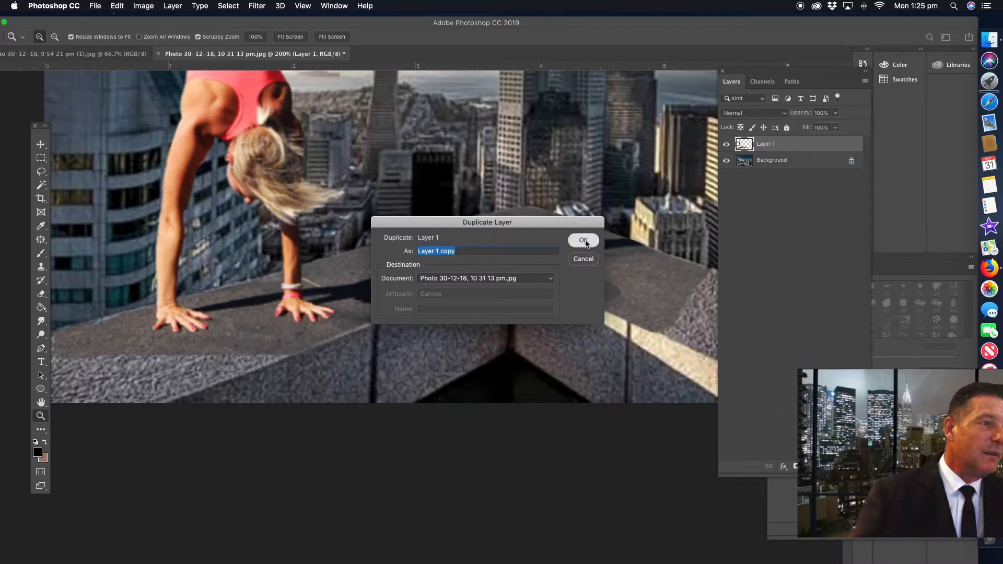
pyautogui.click(726, 160)
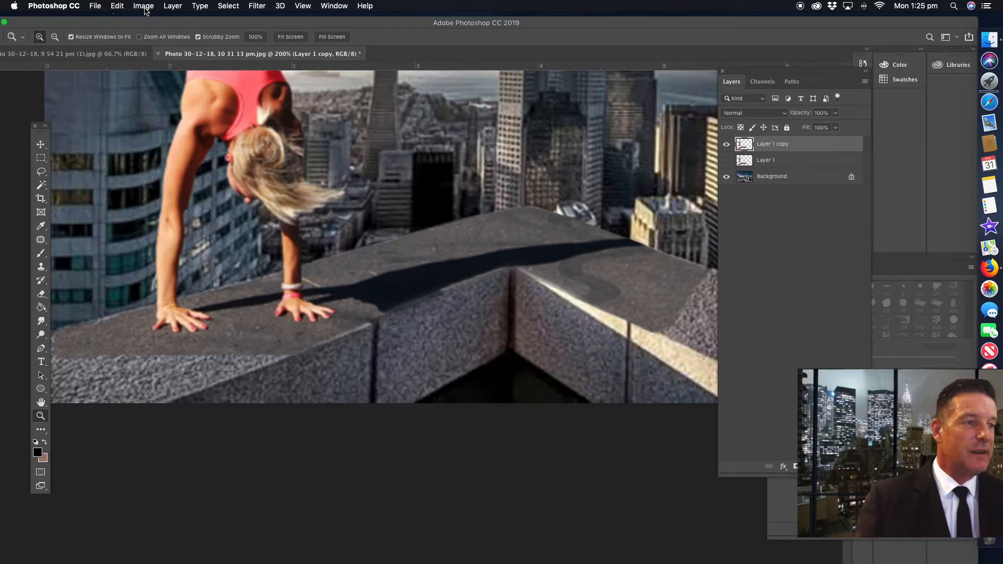
# Try a Hue/Saturation adjustment on Layer 1 copy with the cyans' saturation and lightness at -100.
pyautogui.click(144, 7)
pyautogui.moveTo(153, 37)
pyautogui.click(159, 337)
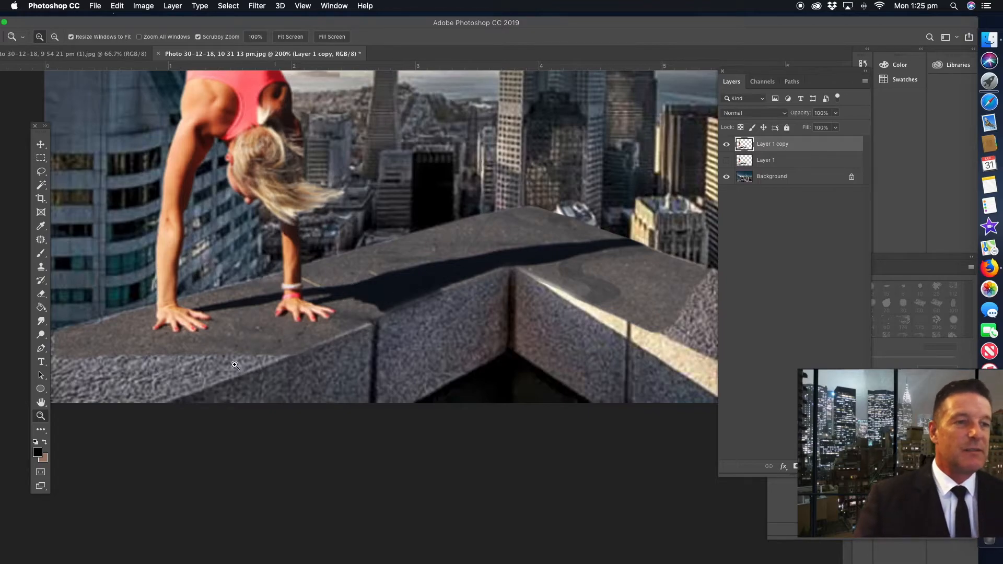
pyautogui.click(143, 6)
pyautogui.moveTo(154, 36)
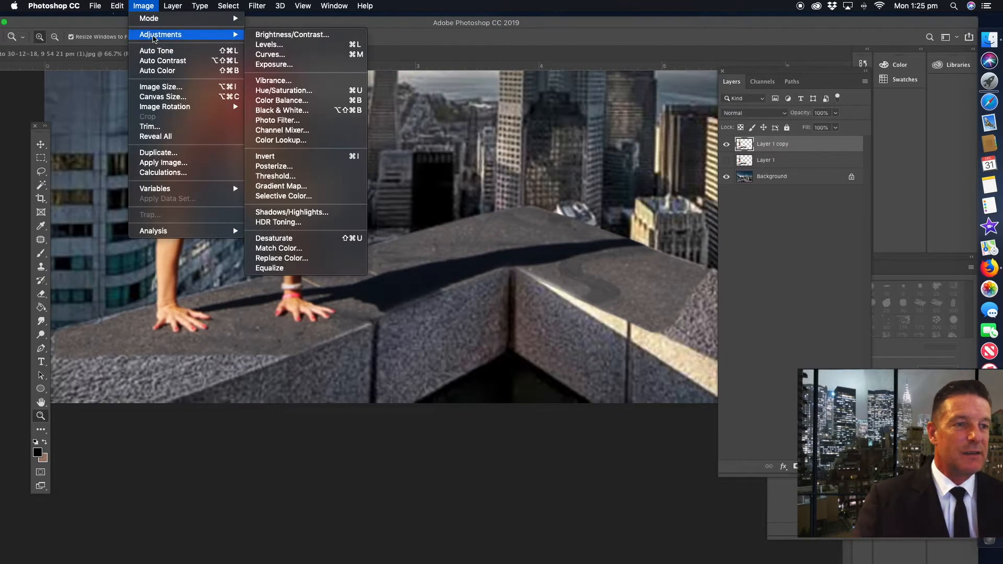
pyautogui.click(289, 91)
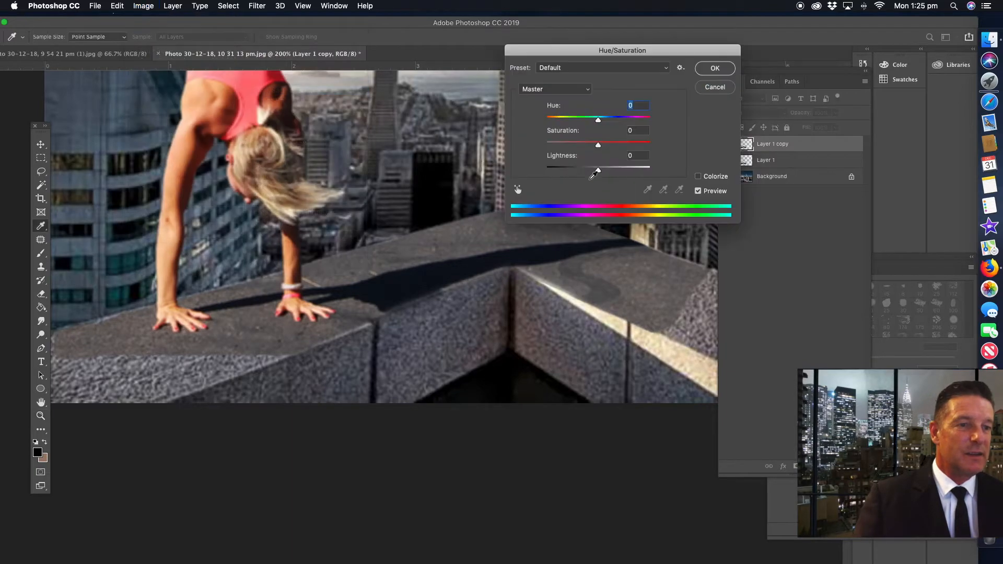
pyautogui.click(586, 93)
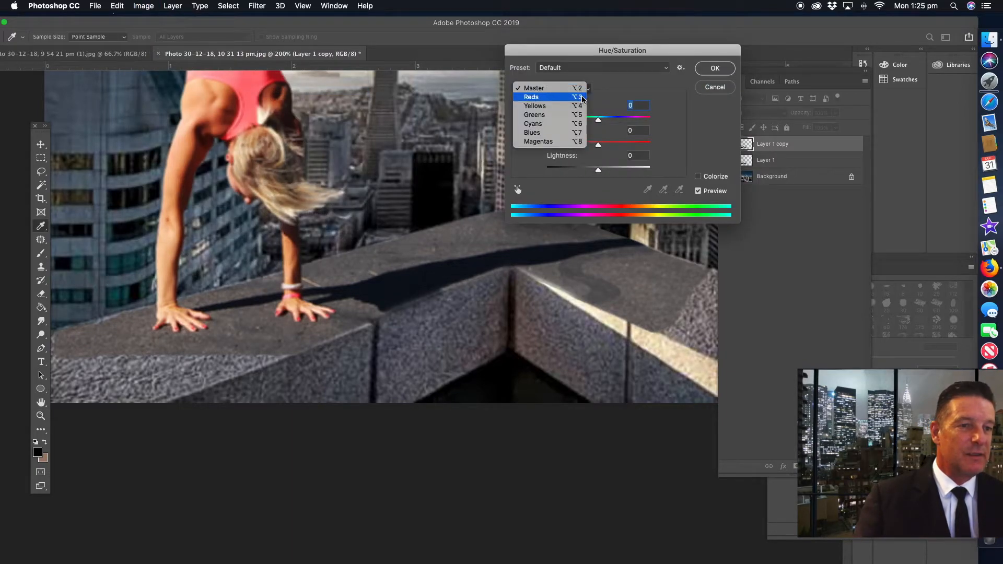
pyautogui.click(543, 124)
pyautogui.moveTo(599, 148); pyautogui.dragTo(538, 147)
pyautogui.moveTo(601, 174); pyautogui.dragTo(491, 178)
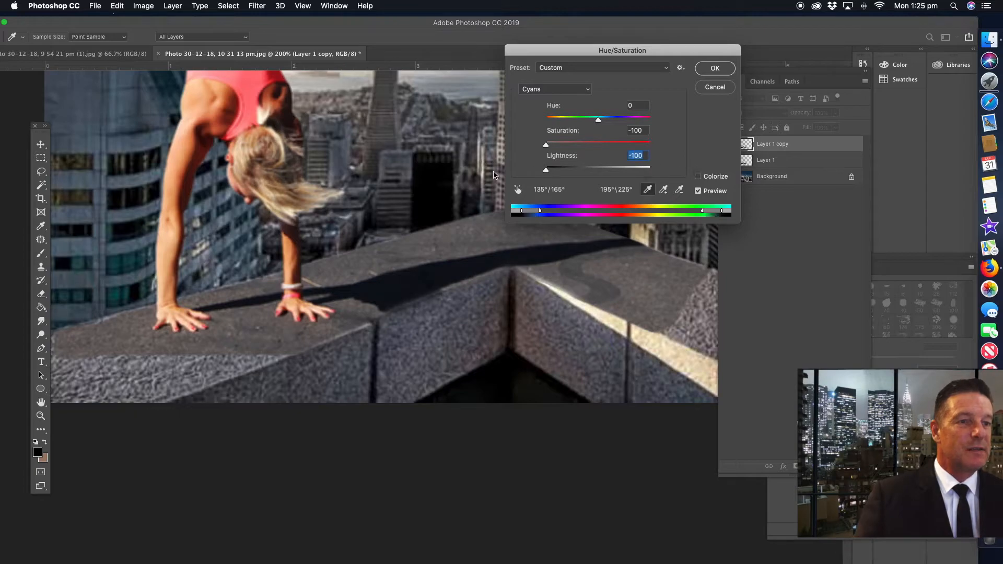
pyautogui.moveTo(547, 146); pyautogui.dragTo(516, 142)
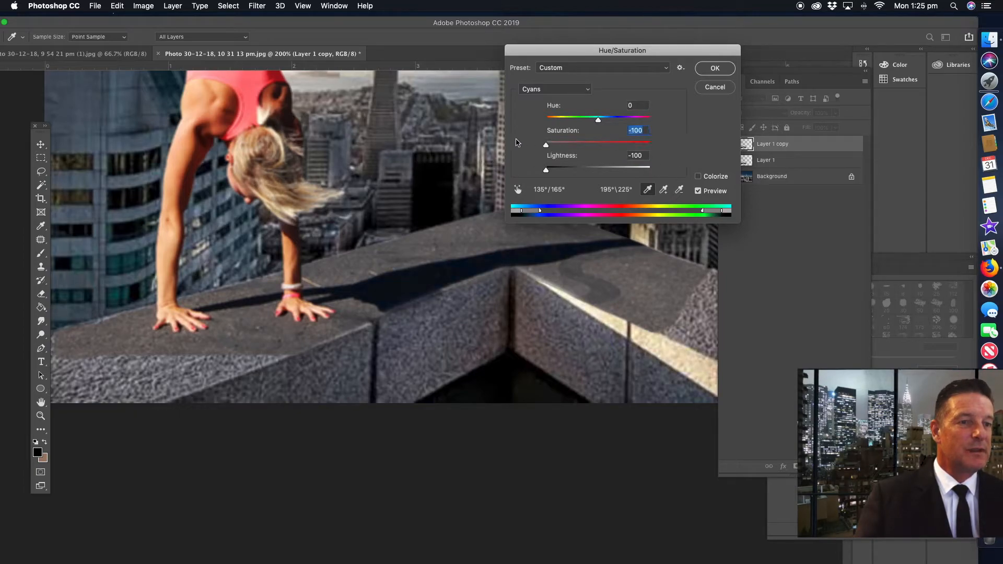
# Try a Master saturation and lightness change, and discard the whole Hue/Saturation adjustment.
pyautogui.click(588, 90)
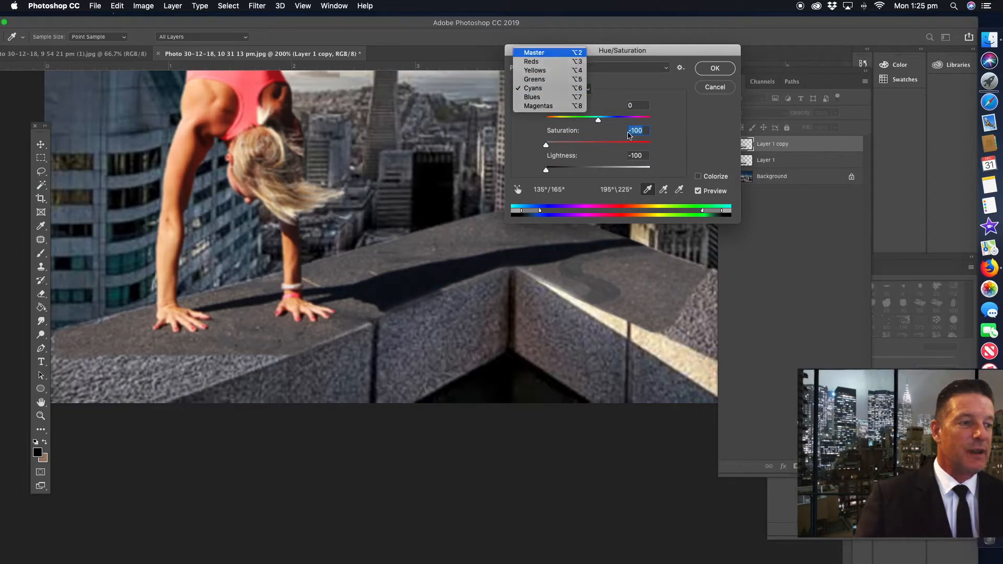
pyautogui.click(533, 47)
pyautogui.moveTo(600, 148); pyautogui.dragTo(634, 174)
pyautogui.click(715, 87)
pyautogui.press('z')
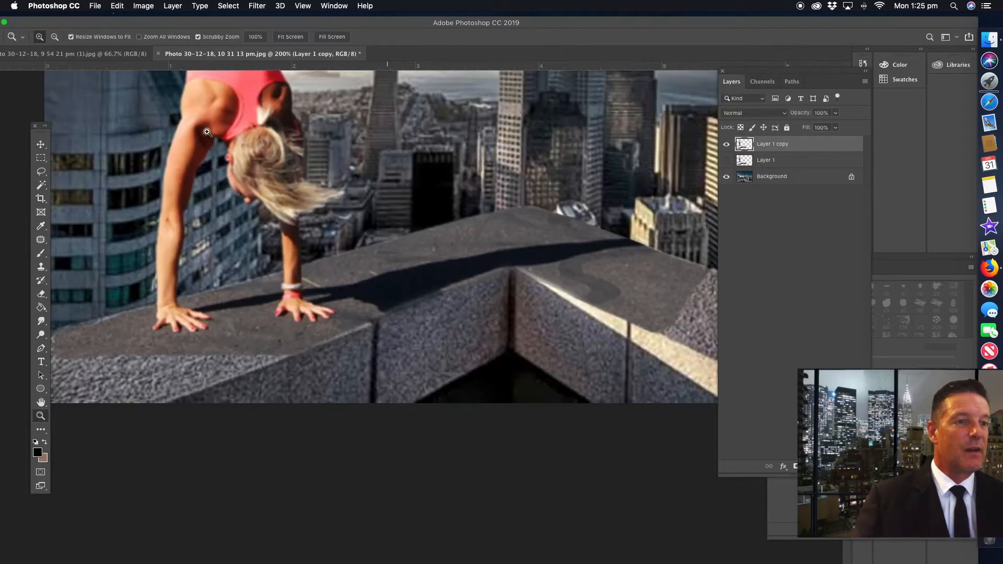
# Try Brightness/Contrast on Layer 1 copy with brightness 30 and contrast 21, and discard it.
pyautogui.click(143, 6)
pyautogui.moveTo(225, 35)
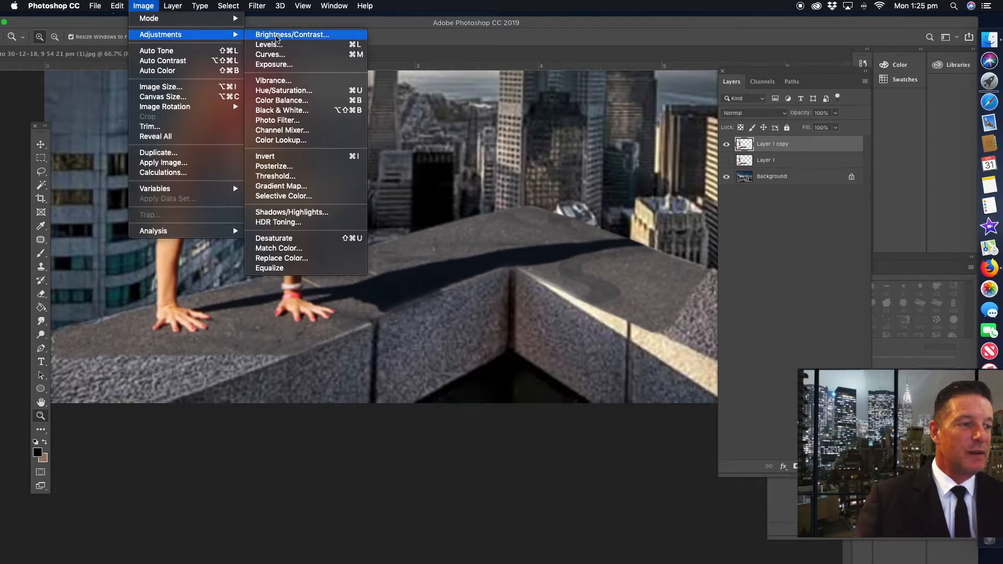
pyautogui.click(277, 35)
pyautogui.moveTo(547, 145); pyautogui.dragTo(557, 173)
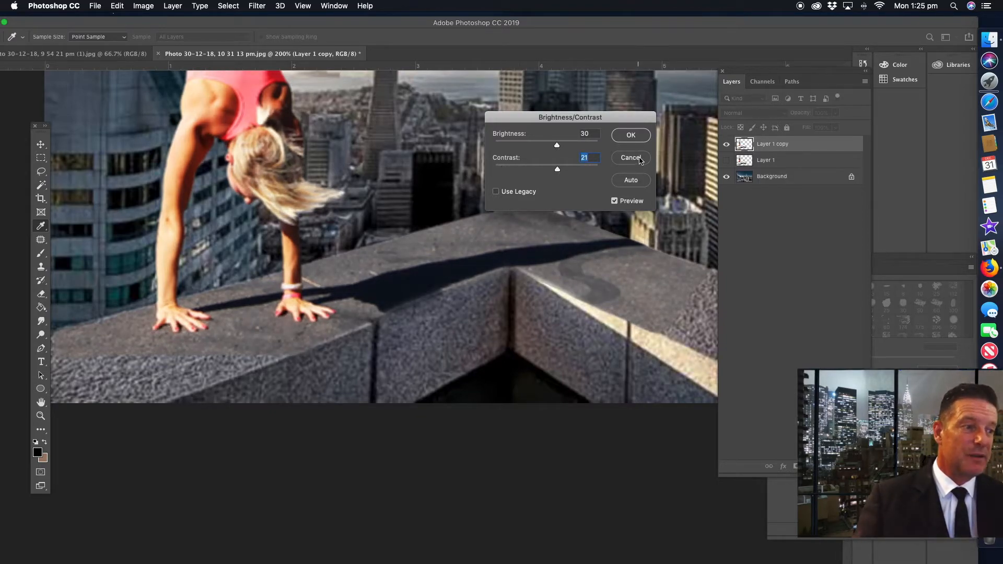
pyautogui.click(641, 160)
# Erase the pavement around the woman's left-hand side palm on Layer 1 copy with the 30 px eraser, exposing the granite ledge.
pyautogui.press('z')
pyautogui.click(229, 350)
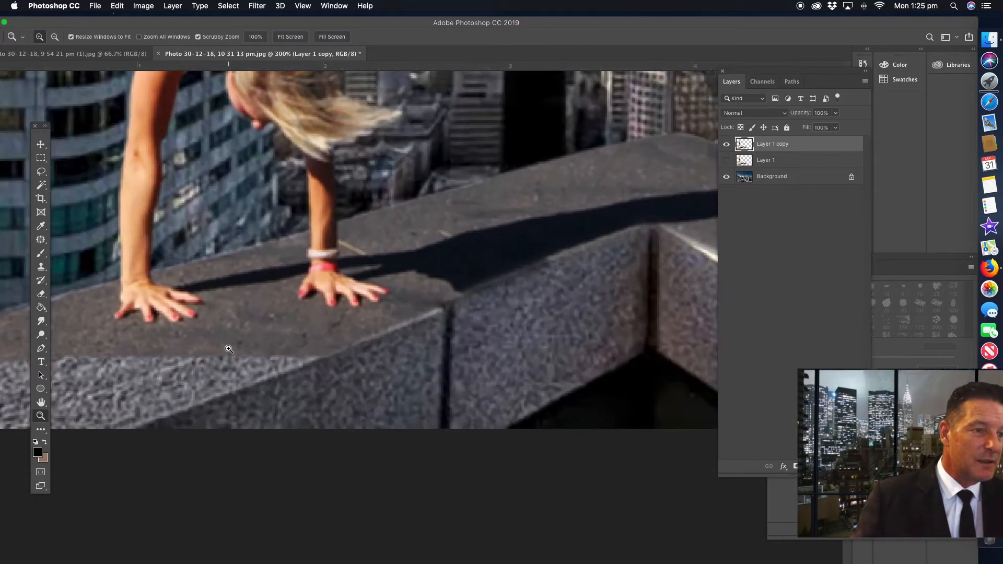
pyautogui.moveTo(173, 303); pyautogui.dragTo(385, 240)
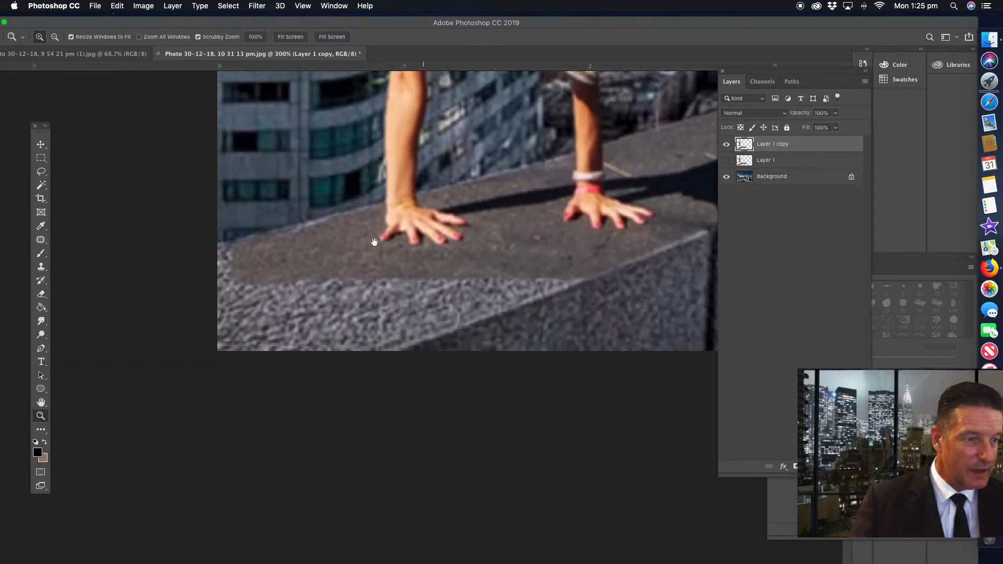
pyautogui.click(41, 294)
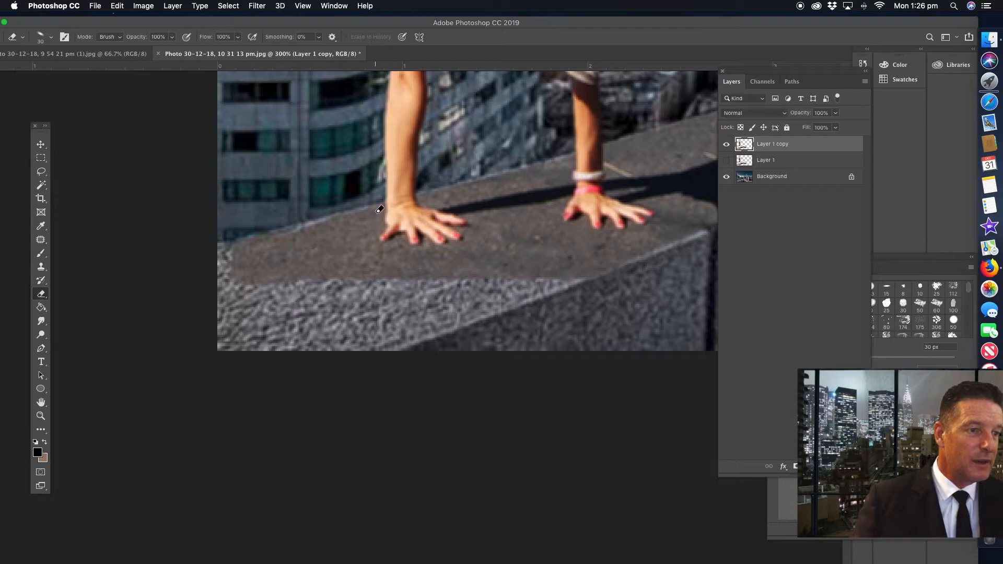
pyautogui.moveTo(398, 247); pyautogui.dragTo(340, 280)
pyautogui.moveTo(376, 222)
pyautogui.mouseDown()
pyautogui.moveTo(321, 279)
pyautogui.moveTo(323, 254)
pyautogui.moveTo(260, 241)
pyautogui.moveTo(326, 306)
pyautogui.moveTo(321, 292)
pyautogui.moveTo(353, 265)
pyautogui.moveTo(474, 247)
pyautogui.moveTo(475, 231)
pyautogui.moveTo(488, 226)
pyautogui.moveTo(478, 217)
pyautogui.moveTo(504, 215)
pyautogui.moveTo(474, 219)
pyautogui.moveTo(531, 208)
pyautogui.mouseUp()
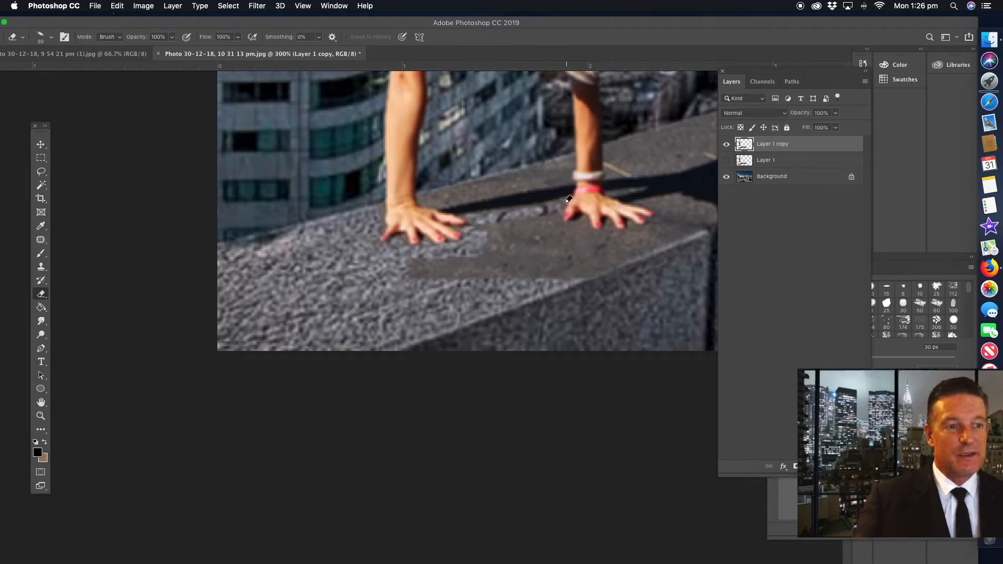
# Hide the Background and erase the pavement around both hands and above the arm shadow, undoing strokes that go wrong.
pyautogui.click(726, 176)
pyautogui.moveTo(504, 244)
pyautogui.mouseDown()
pyautogui.moveTo(475, 222)
pyautogui.moveTo(534, 225)
pyautogui.moveTo(465, 264)
pyautogui.moveTo(405, 268)
pyautogui.moveTo(439, 282)
pyautogui.moveTo(637, 262)
pyautogui.moveTo(534, 263)
pyautogui.moveTo(551, 218)
pyautogui.moveTo(540, 239)
pyautogui.moveTo(580, 229)
pyautogui.moveTo(585, 238)
pyautogui.moveTo(586, 222)
pyautogui.moveTo(589, 243)
pyautogui.moveTo(652, 247)
pyautogui.mouseUp()
pyautogui.moveTo(426, 193)
pyautogui.mouseDown()
pyautogui.moveTo(449, 205)
pyautogui.moveTo(555, 176)
pyautogui.mouseUp()
pyautogui.press('super+z')
pyautogui.moveTo(438, 203); pyautogui.dragTo(519, 193)
pyautogui.press('super+z')
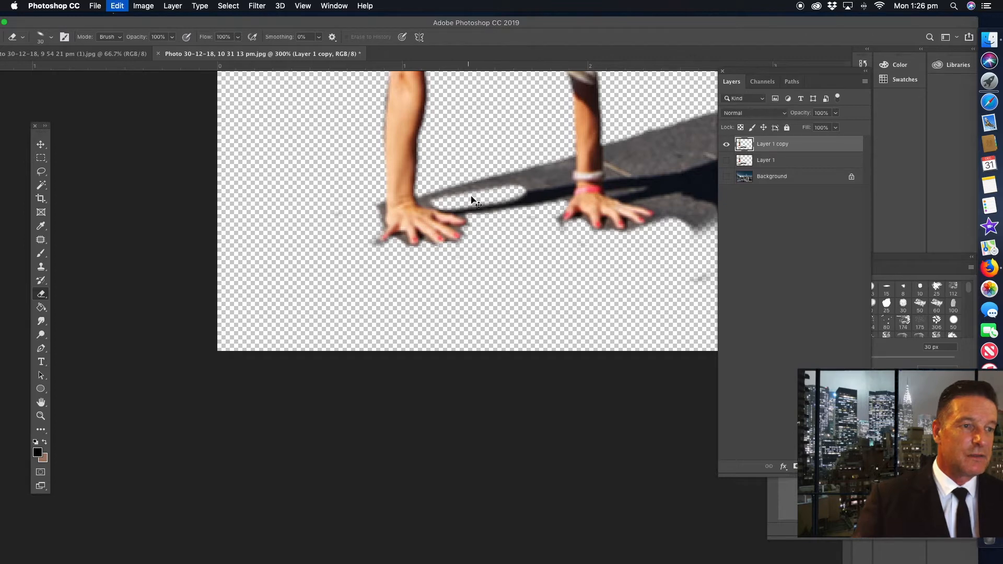
pyautogui.moveTo(420, 199)
pyautogui.mouseDown()
pyautogui.moveTo(510, 190)
pyautogui.moveTo(559, 178)
pyautogui.moveTo(570, 161)
pyautogui.moveTo(426, 198)
pyautogui.mouseUp()
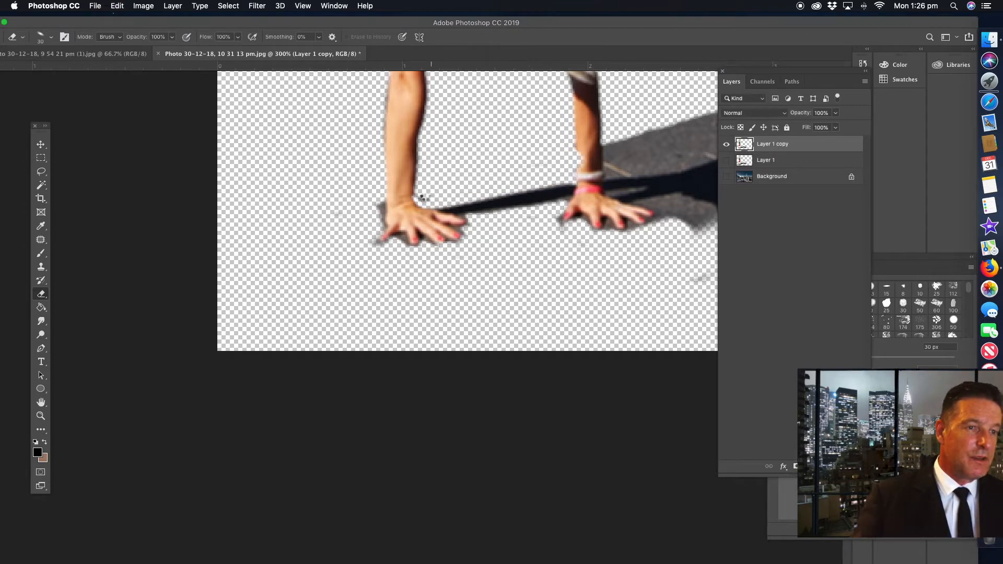
pyautogui.moveTo(541, 160)
pyautogui.mouseDown()
pyautogui.moveTo(397, 232)
pyautogui.moveTo(394, 246)
pyautogui.moveTo(640, 184)
pyautogui.moveTo(585, 179)
pyautogui.moveTo(405, 223)
pyautogui.moveTo(485, 212)
pyautogui.moveTo(436, 209)
pyautogui.moveTo(564, 167)
pyautogui.mouseUp()
# Erase the remaining pavement around the long body shadow on Layer 1 copy, leaving only the dark shadow shape.
pyautogui.moveTo(439, 275)
pyautogui.mouseDown()
pyautogui.moveTo(439, 295)
pyautogui.moveTo(465, 273)
pyautogui.moveTo(557, 300)
pyautogui.moveTo(488, 347)
pyautogui.mouseUp()
pyautogui.moveTo(592, 212)
pyautogui.mouseDown()
pyautogui.moveTo(220, 268)
pyautogui.moveTo(275, 246)
pyautogui.moveTo(450, 217)
pyautogui.moveTo(256, 233)
pyautogui.moveTo(231, 223)
pyautogui.moveTo(448, 279)
pyautogui.mouseUp()
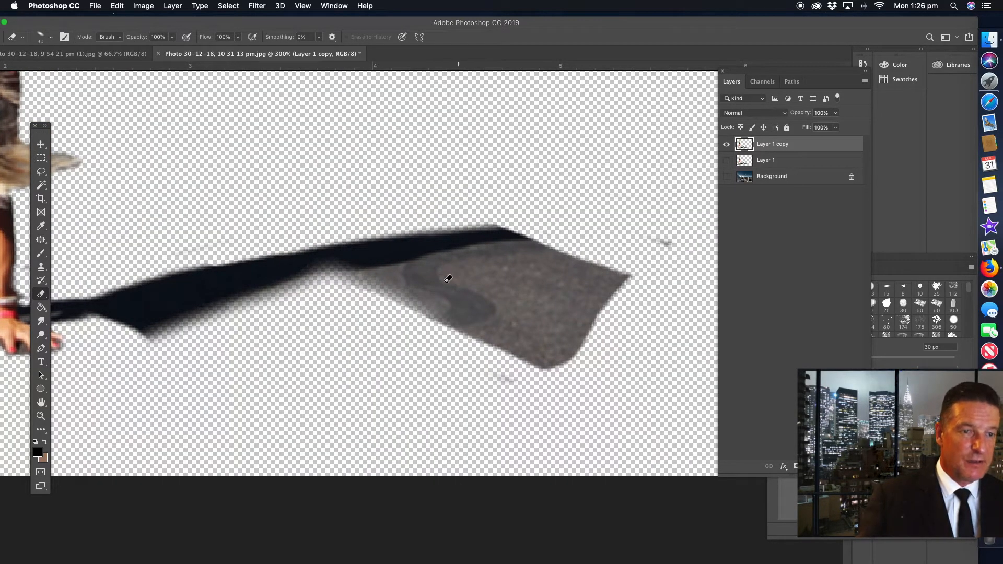
pyautogui.moveTo(219, 323)
pyautogui.mouseDown()
pyautogui.moveTo(405, 268)
pyautogui.moveTo(585, 250)
pyautogui.moveTo(484, 374)
pyautogui.moveTo(606, 298)
pyautogui.moveTo(523, 358)
pyautogui.mouseUp()
# Show the Background again and check the cut-out woman and her shadow against the granite ledge.
pyautogui.click(41, 417)
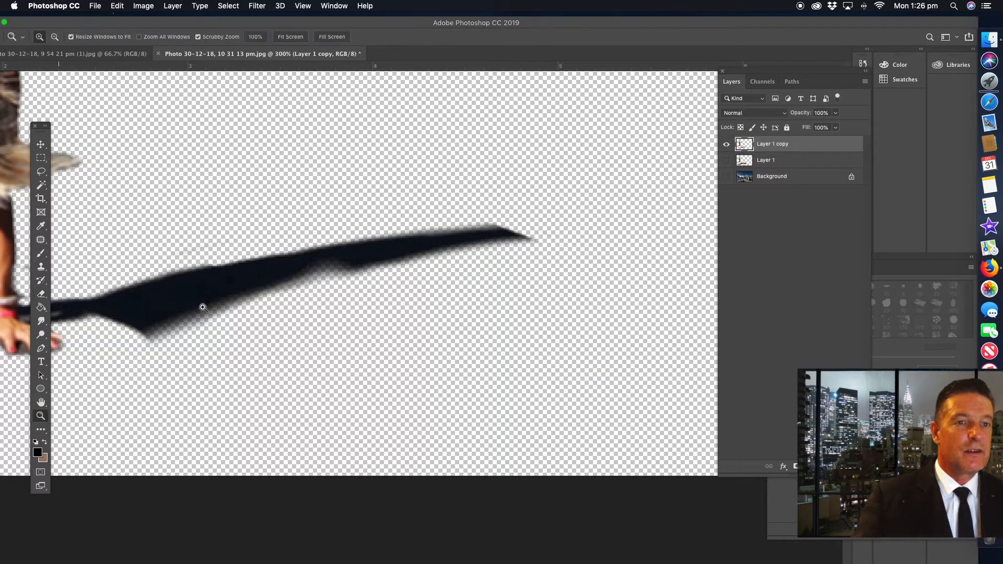
pyautogui.keyDown('alt'); pyautogui.click(233, 289); pyautogui.keyUp('alt')
pyautogui.keyDown('alt'); pyautogui.click(233, 289); pyautogui.keyUp('alt')
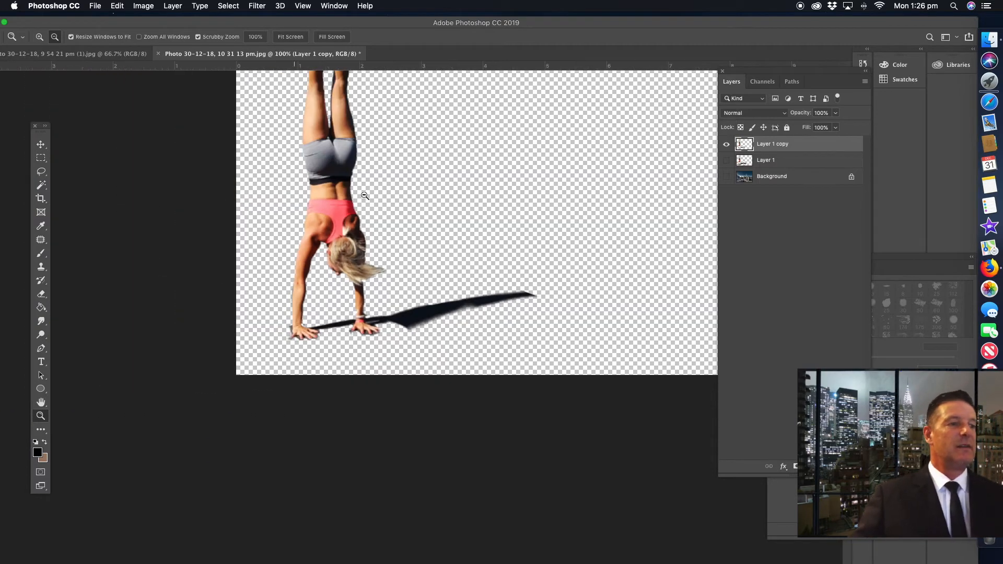
pyautogui.keyDown('alt'); pyautogui.click(364, 145); pyautogui.keyUp('alt')
pyautogui.click(437, 366)
pyautogui.click(727, 177)
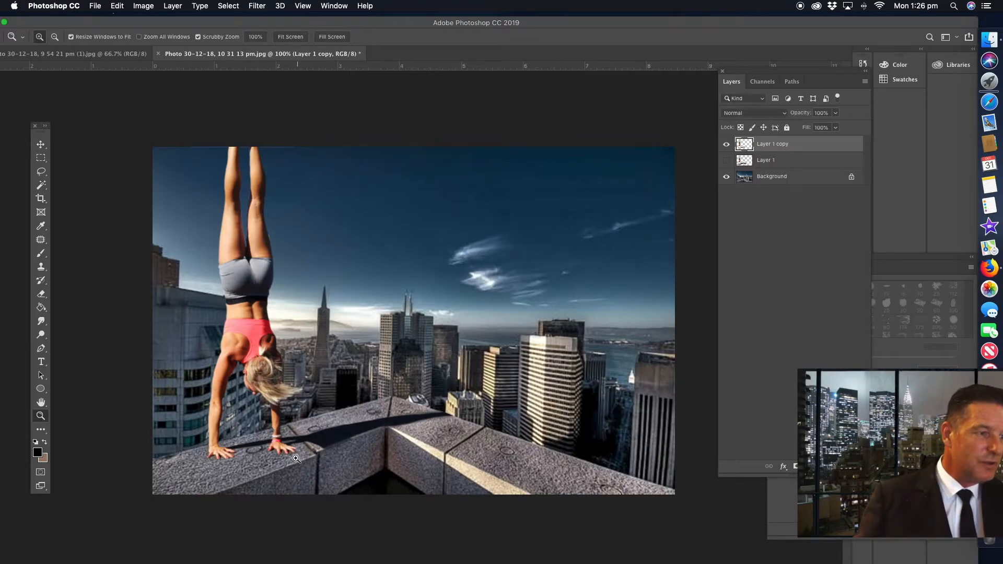
pyautogui.click(322, 463)
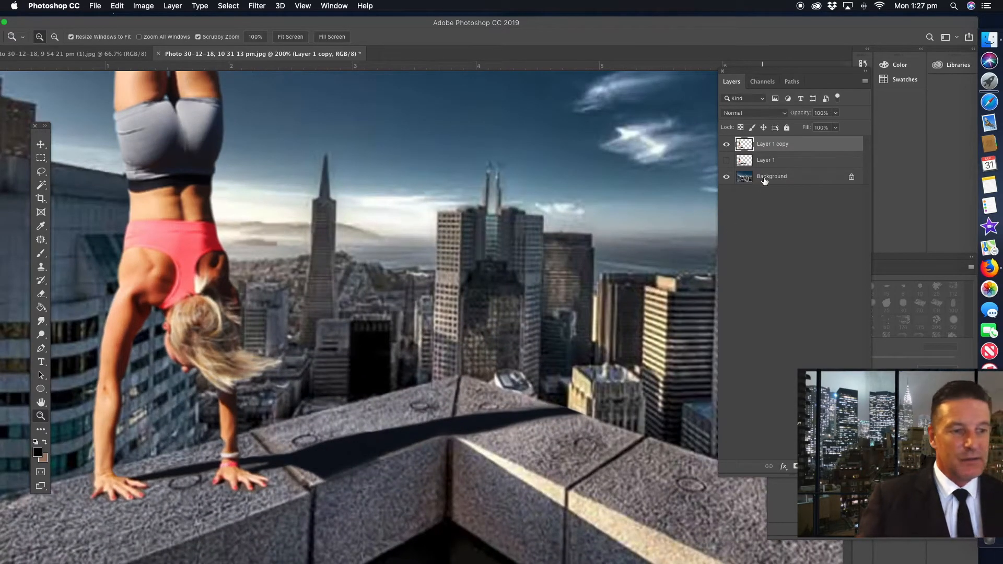
# Smudge the edge of the long body shadow on Layer 1 copy with the Smudge tool at 100% strength.
pyautogui.click(368, 483)
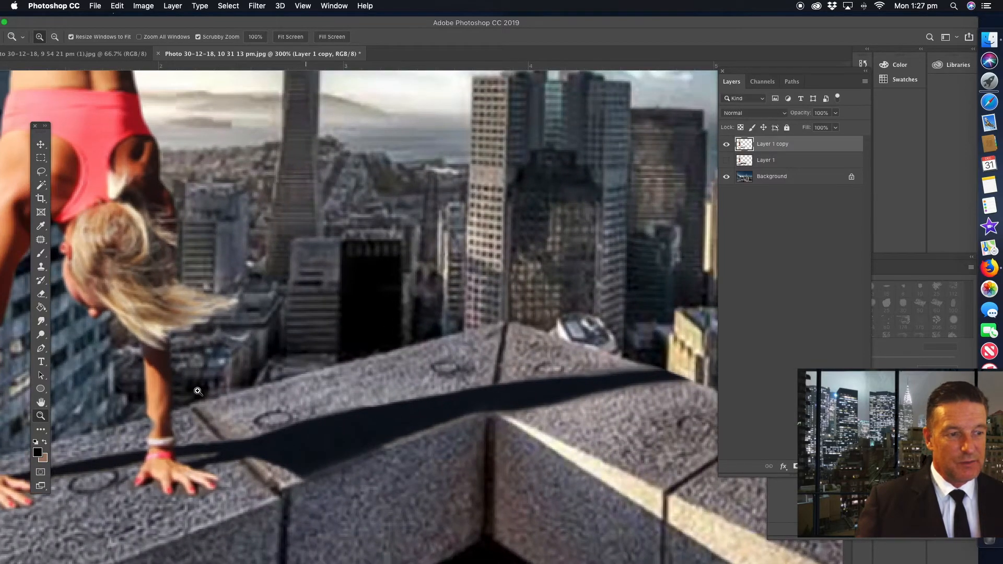
pyautogui.click(40, 321)
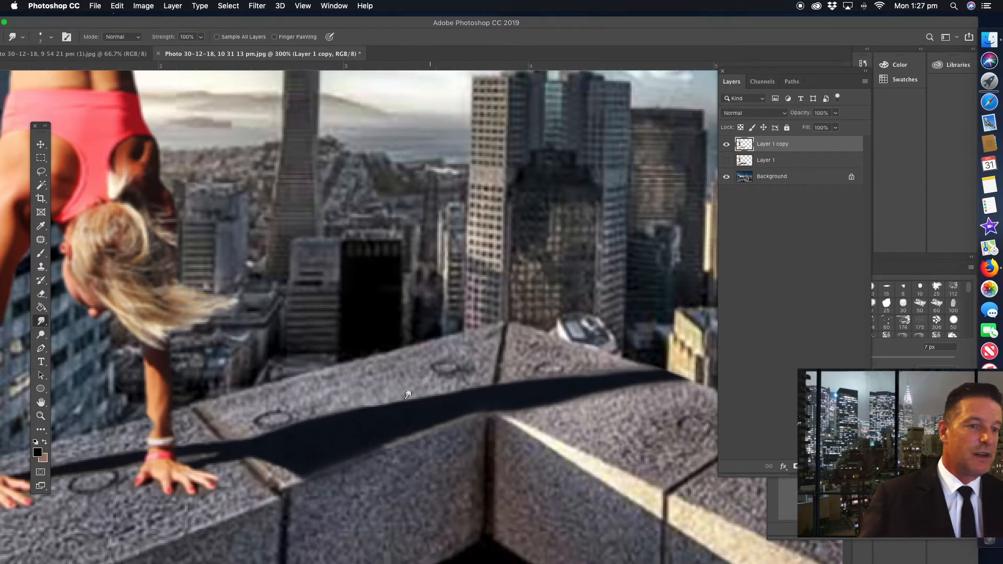
pyautogui.moveTo(449, 388)
pyautogui.mouseDown()
pyautogui.moveTo(397, 398)
pyautogui.moveTo(514, 378)
pyautogui.mouseUp()
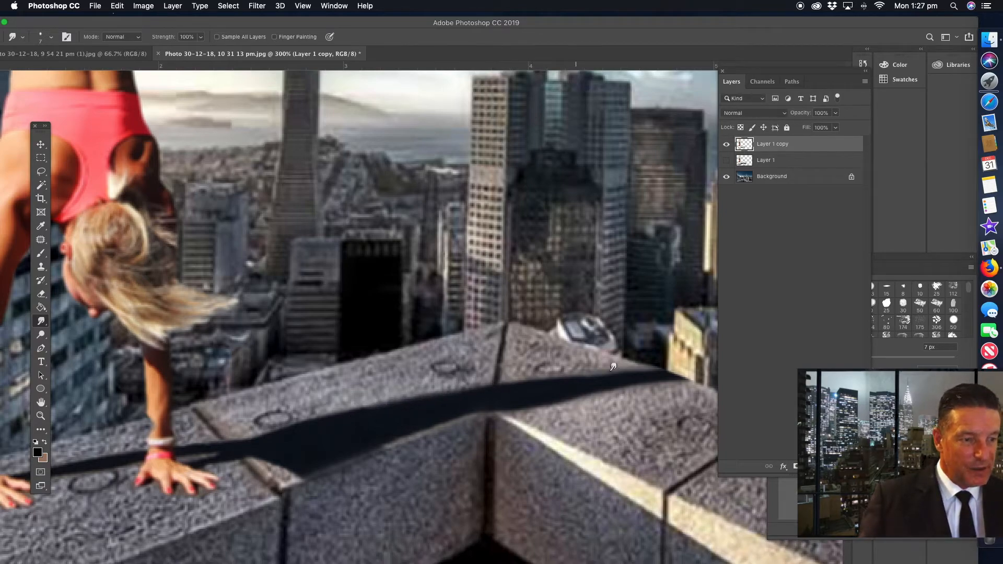
pyautogui.hscroll(-10, 305, 344)
pyautogui.scroll(-3, 306, 343)
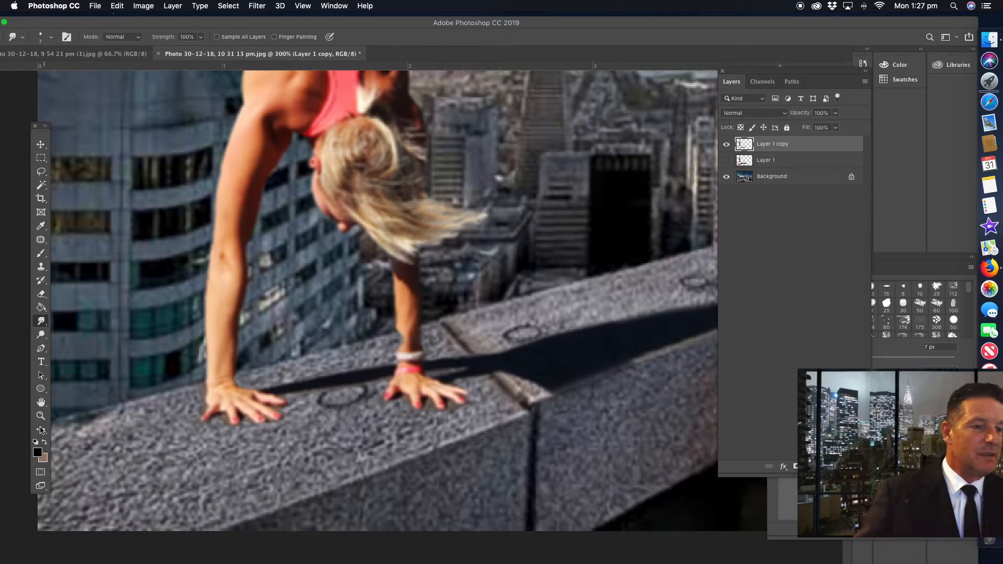
# Apply Auto Color to the Background layer of the skyline photo.
pyautogui.click(40, 417)
pyautogui.keyDown('alt'); pyautogui.click(427, 209); pyautogui.keyUp('alt')
pyautogui.keyDown('alt'); pyautogui.click(427, 208); pyautogui.keyUp('alt')
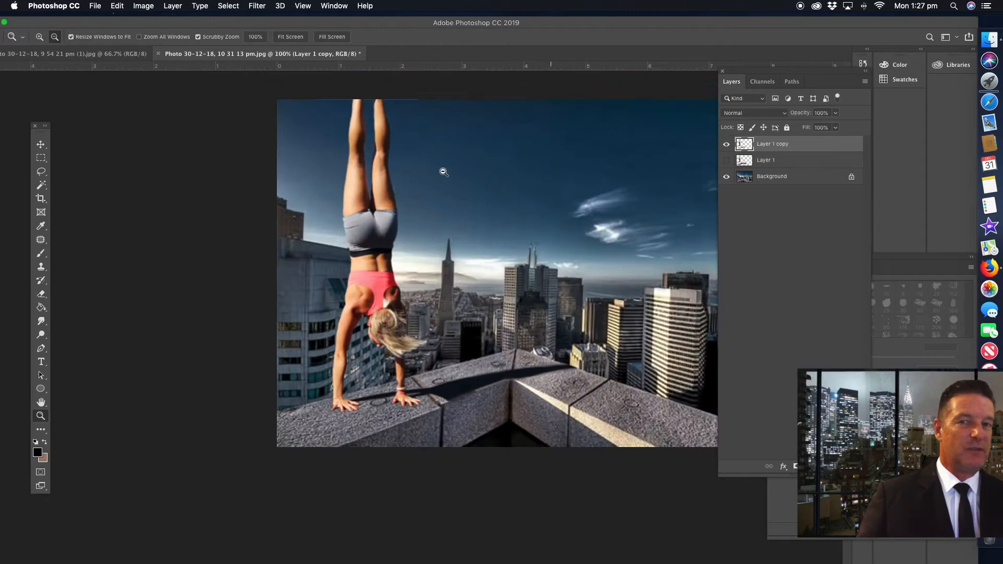
pyautogui.moveTo(434, 180); pyautogui.dragTo(365, 211)
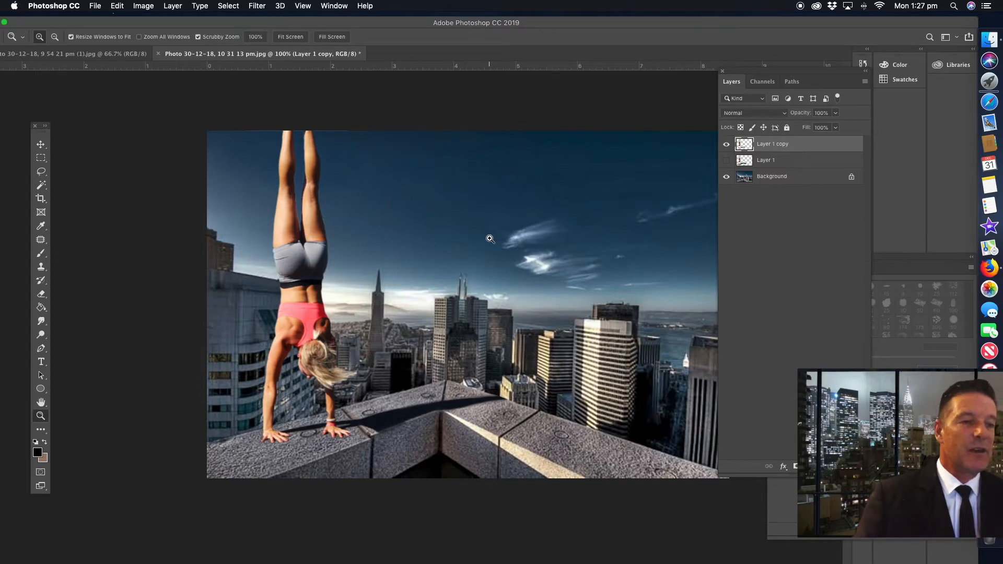
pyautogui.click(771, 178)
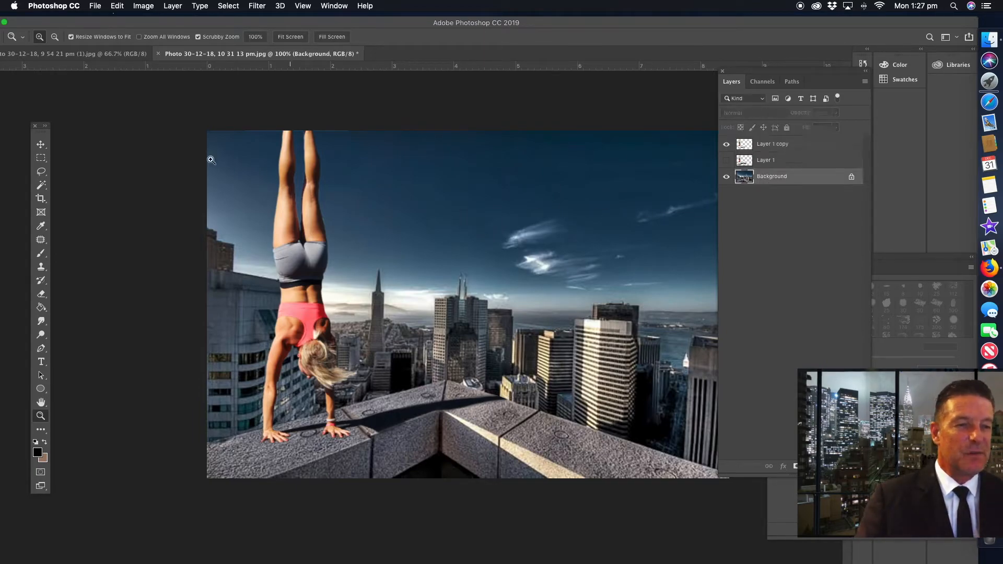
pyautogui.click(143, 6)
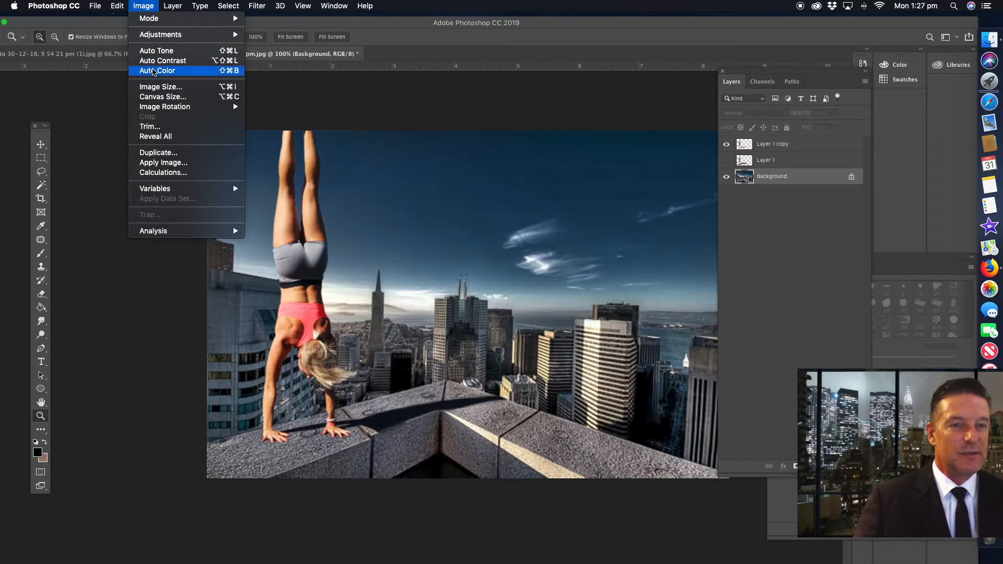
pyautogui.click(153, 71)
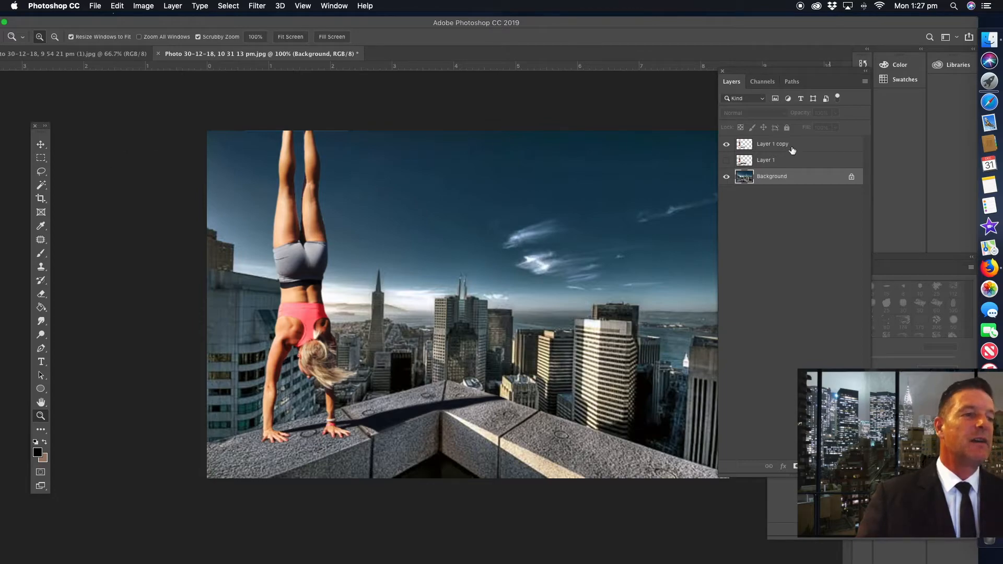
# Apply Auto Color to Layer 1 copy with the woman and her shadow.
pyautogui.click(772, 146)
pyautogui.click(143, 6)
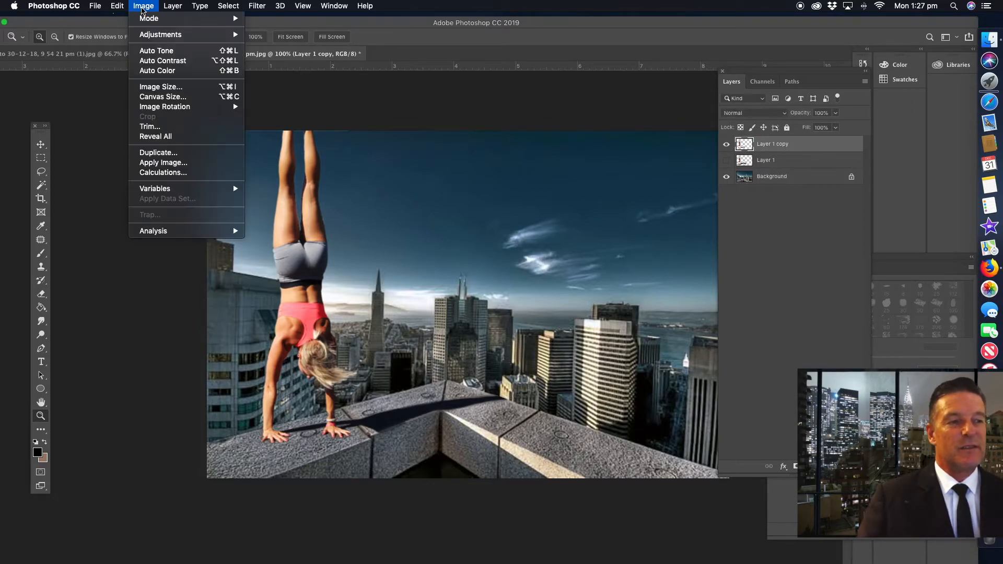
pyautogui.click(152, 71)
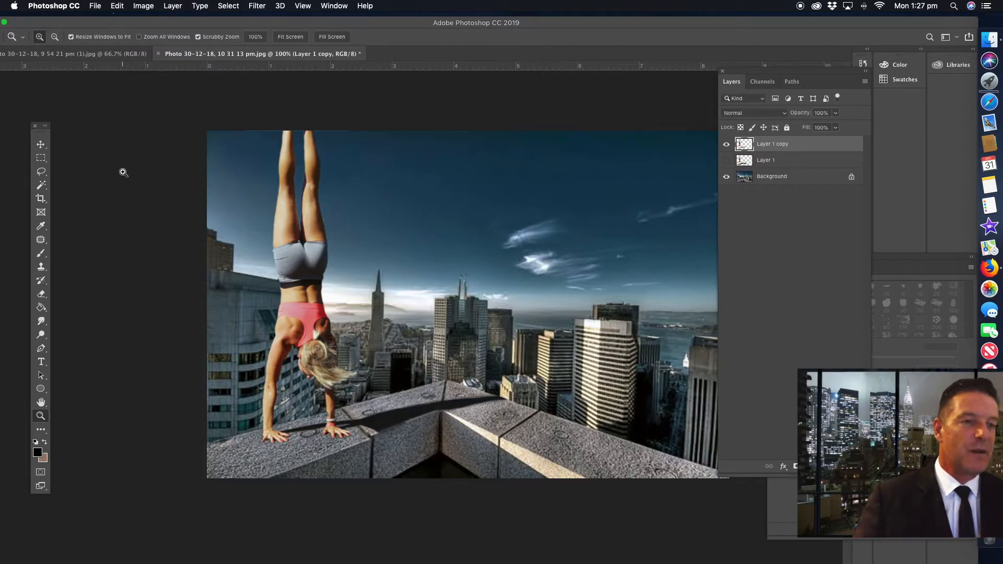
# Adjust the Exposure of Layer 1 copy to -0.33 with a Gamma Correction of 0.98.
pyautogui.click(143, 7)
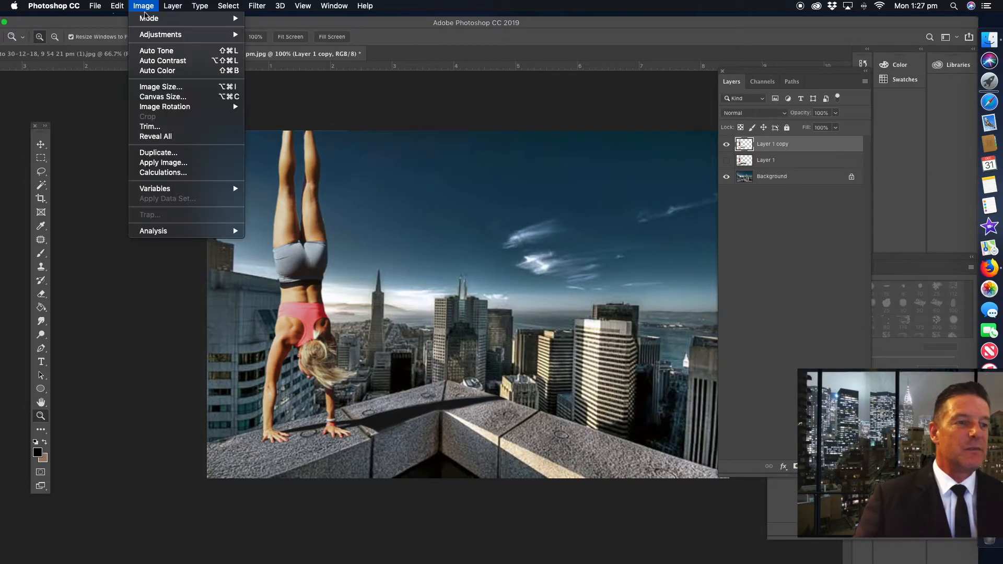
pyautogui.moveTo(162, 35)
pyautogui.click(274, 65)
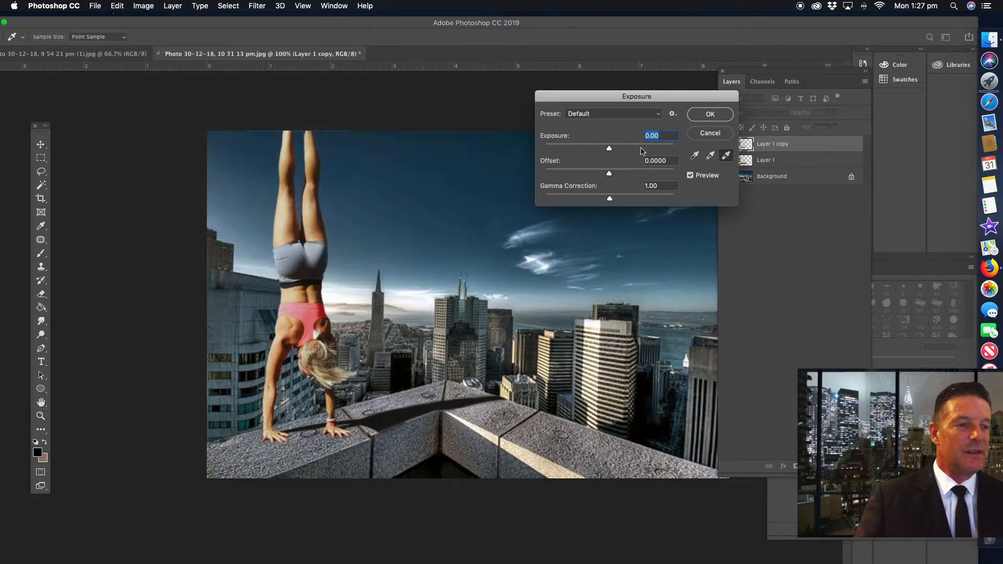
pyautogui.moveTo(609, 151); pyautogui.dragTo(607, 151)
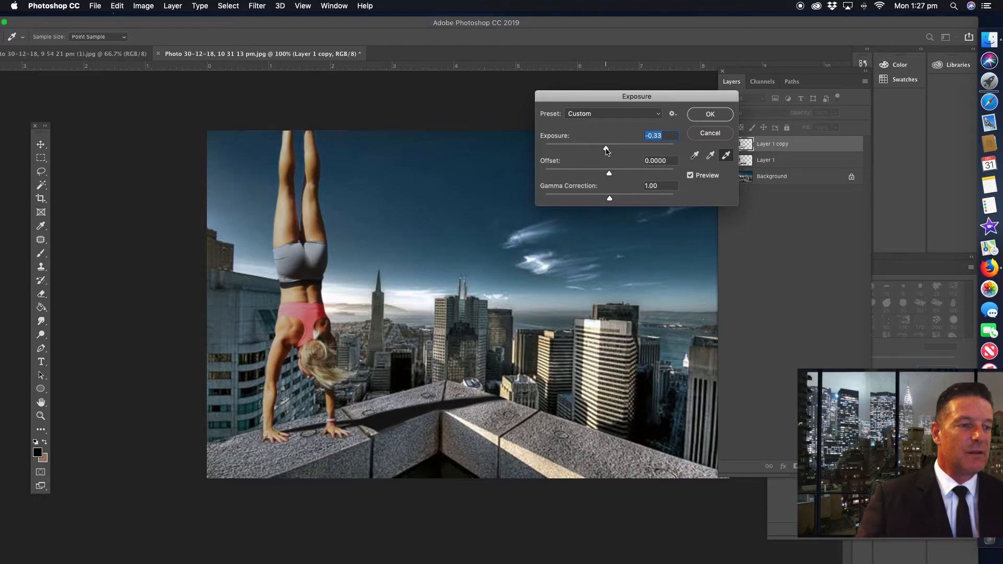
pyautogui.moveTo(610, 201); pyautogui.dragTo(611, 204)
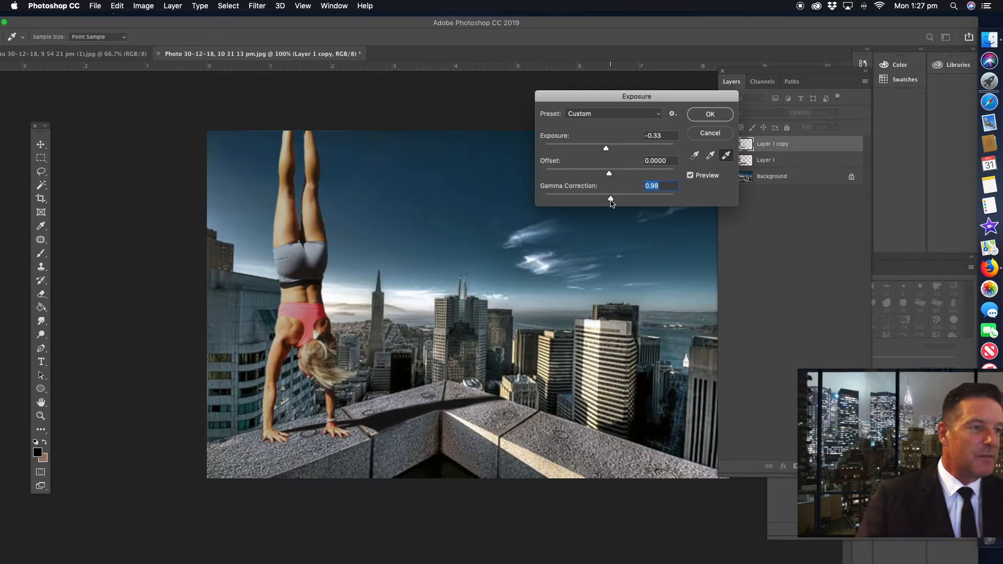
pyautogui.click(706, 116)
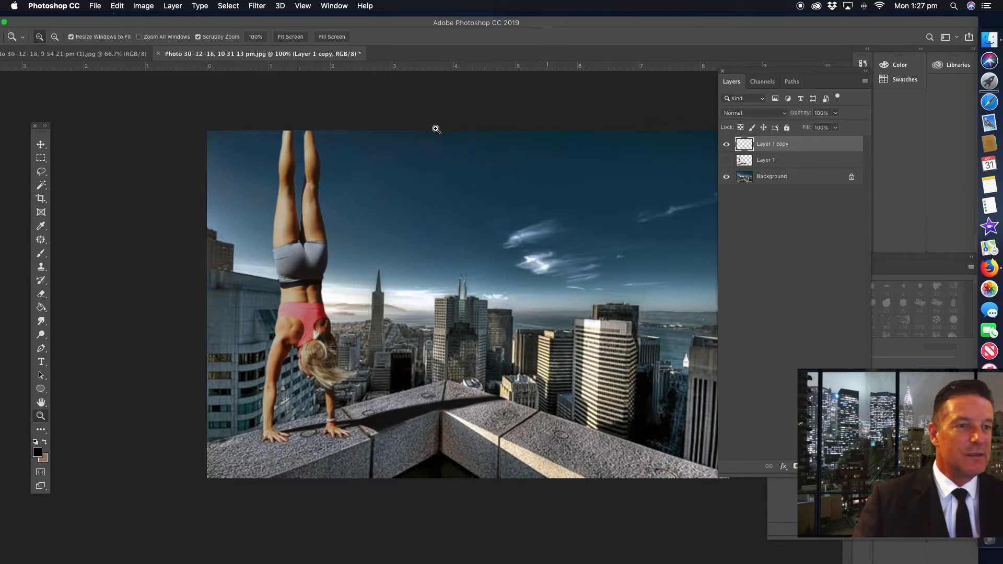
# Remove the blue tint from the shadow on Layer 1 copy with Hue/Saturation, setting Cyans to Saturation -100 and Lightness -100.
pyautogui.click(143, 6)
pyautogui.moveTo(168, 35)
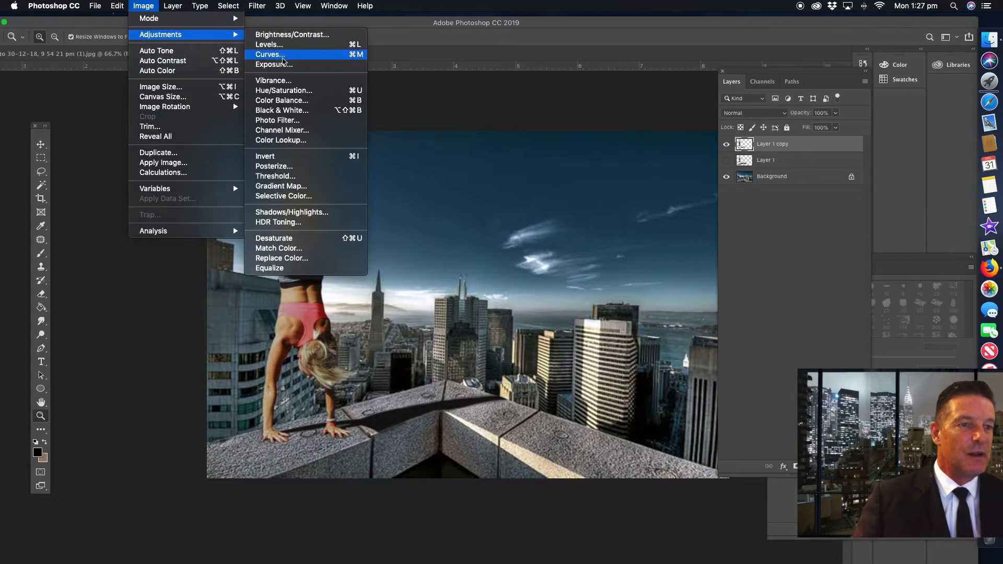
pyautogui.click(284, 91)
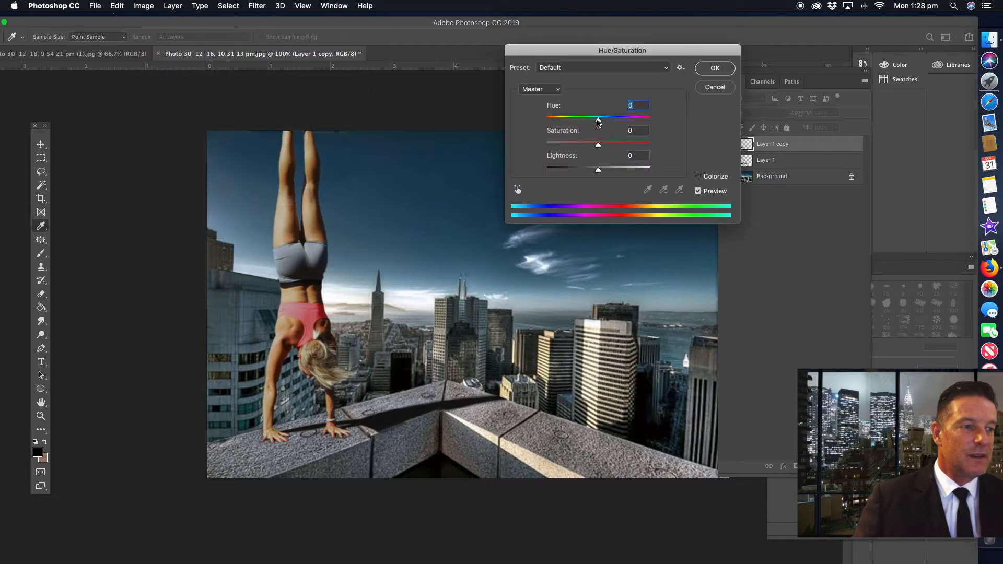
pyautogui.click(552, 93)
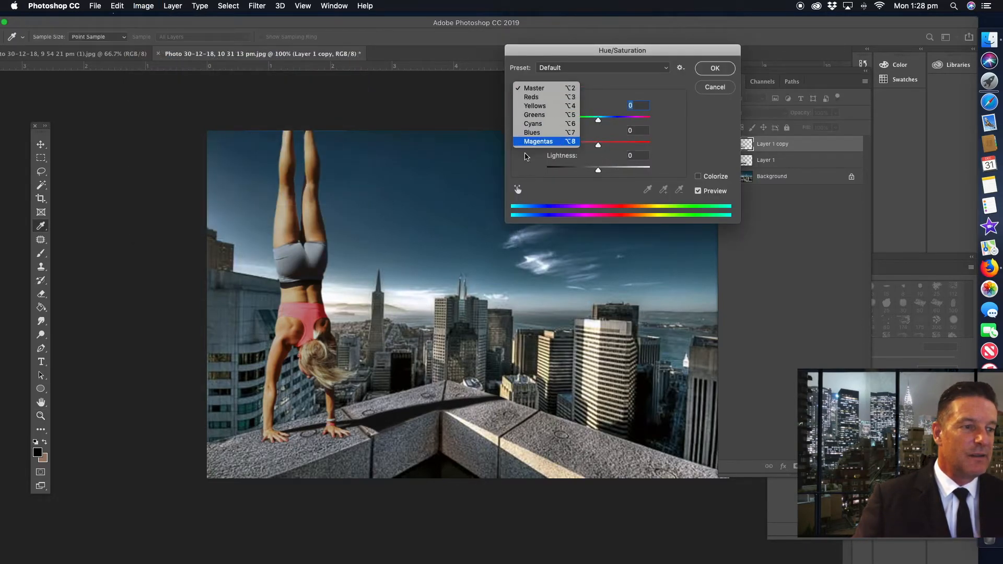
pyautogui.click(547, 127)
pyautogui.moveTo(599, 148); pyautogui.dragTo(528, 152)
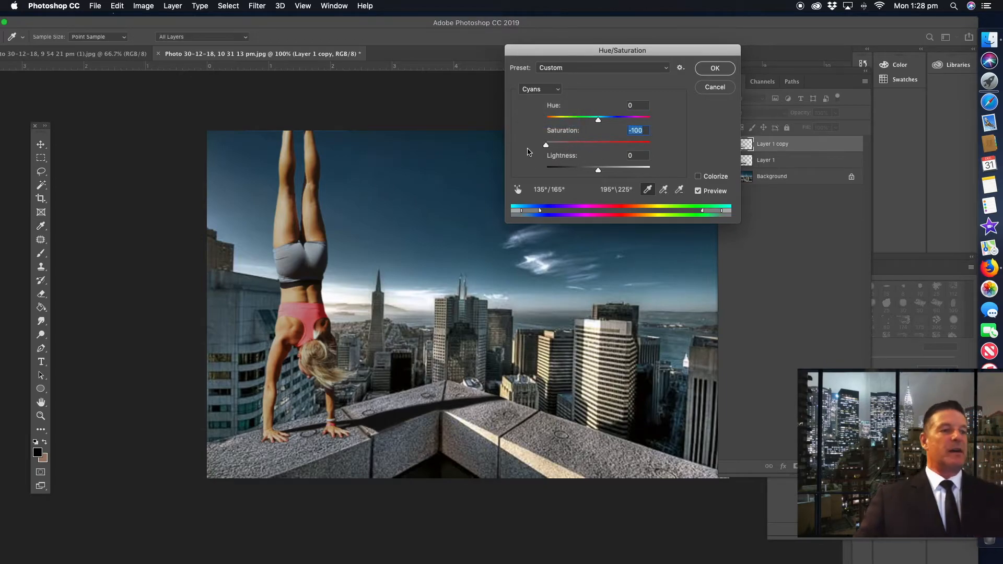
pyautogui.moveTo(599, 170); pyautogui.dragTo(546, 170)
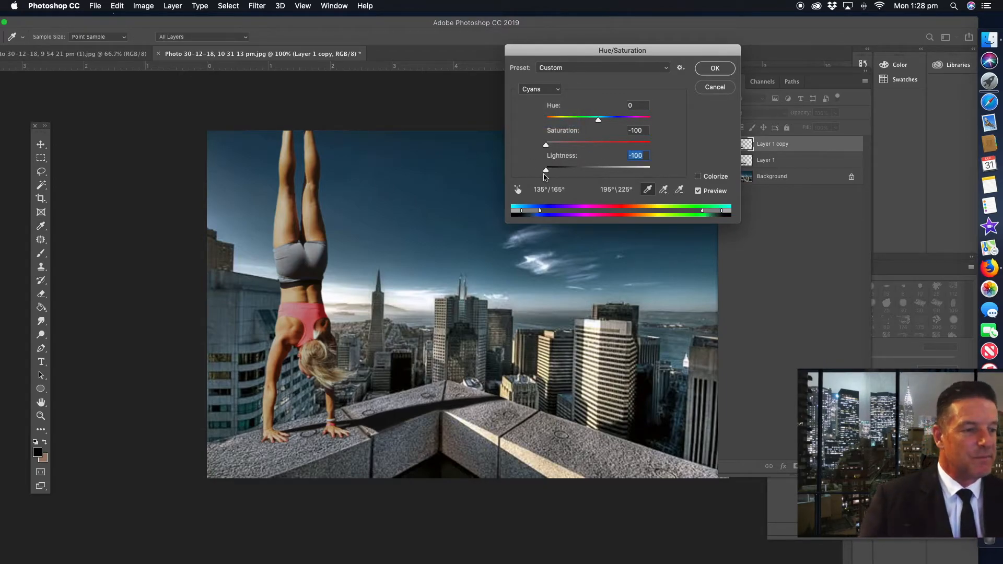
pyautogui.click(714, 68)
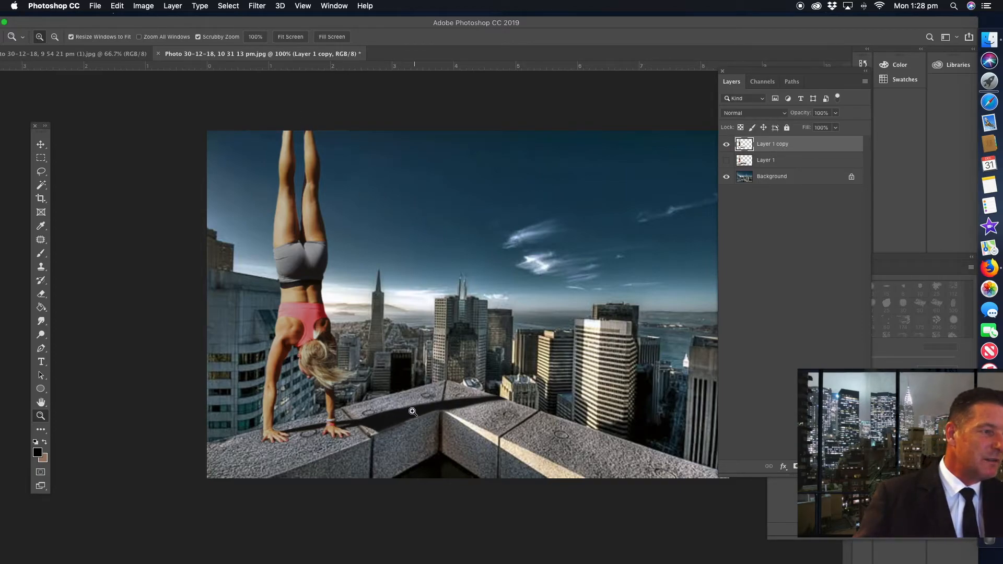
# Set the Brush tool to 8 px, try a black stroke along the shadow's lower edge, and undo it.
pyautogui.click(428, 426)
pyautogui.click(419, 436)
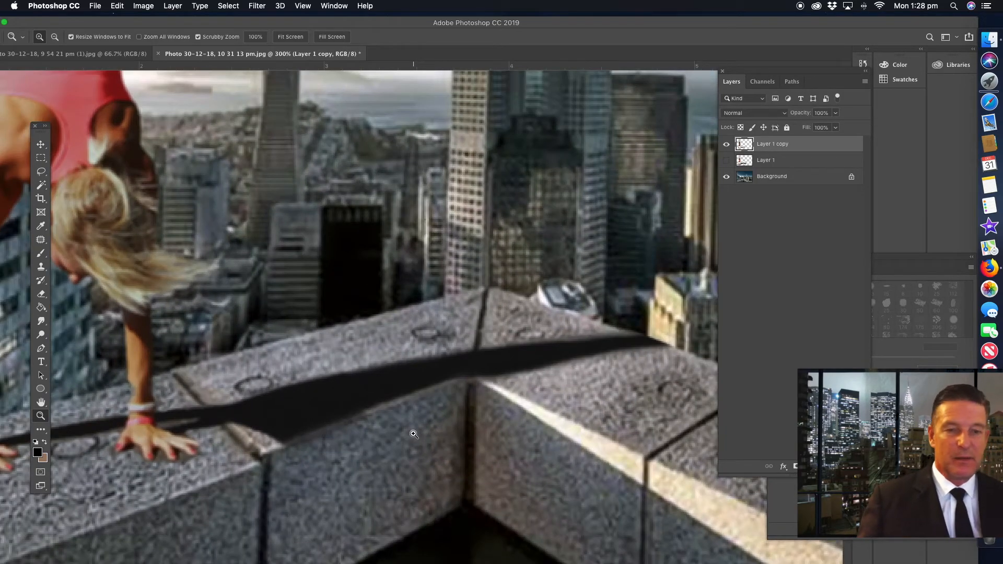
pyautogui.click(413, 434)
pyautogui.click(409, 434)
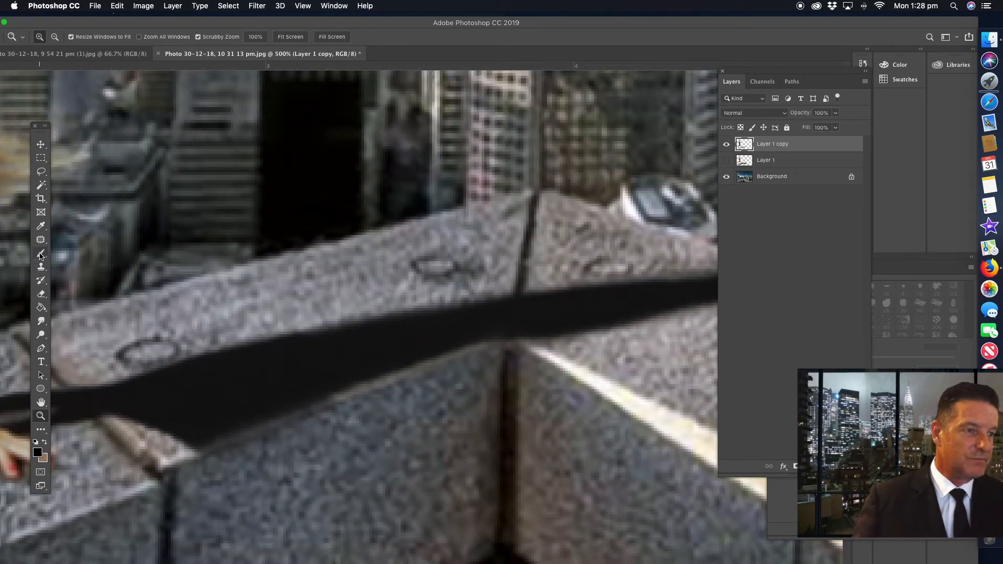
pyautogui.click(41, 253)
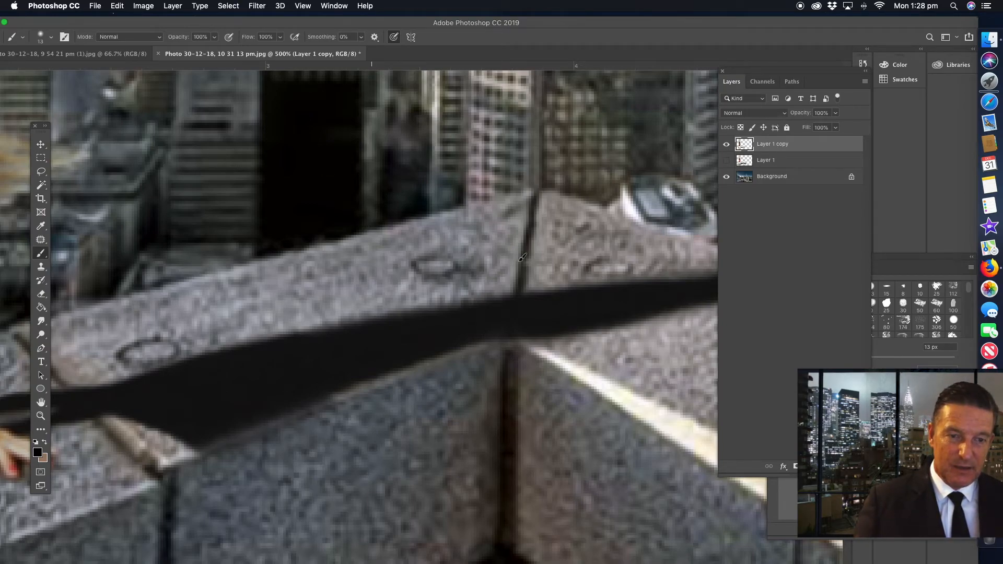
pyautogui.press('F5')
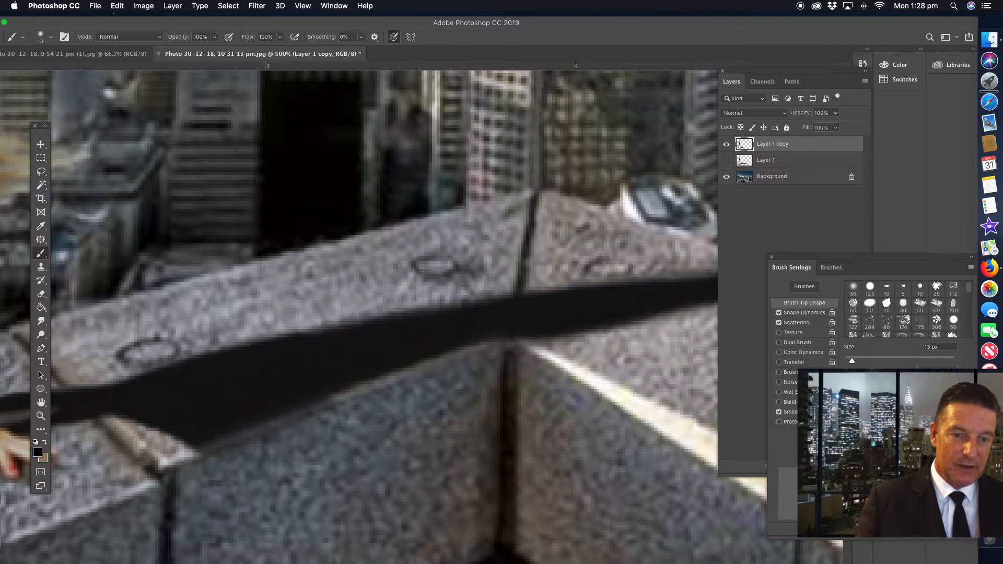
pyautogui.moveTo(851, 360); pyautogui.dragTo(849, 362)
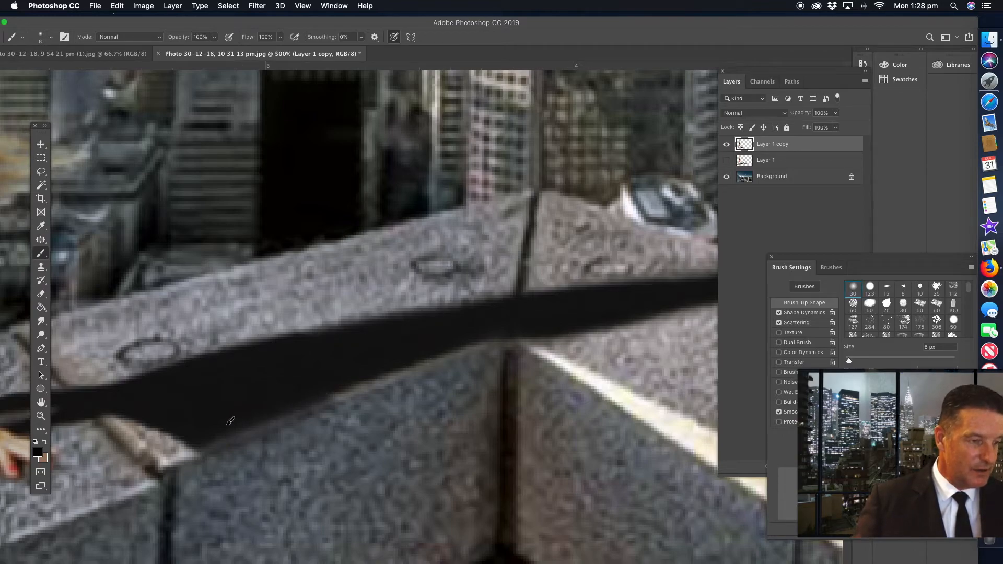
pyautogui.moveTo(206, 434); pyautogui.dragTo(244, 422)
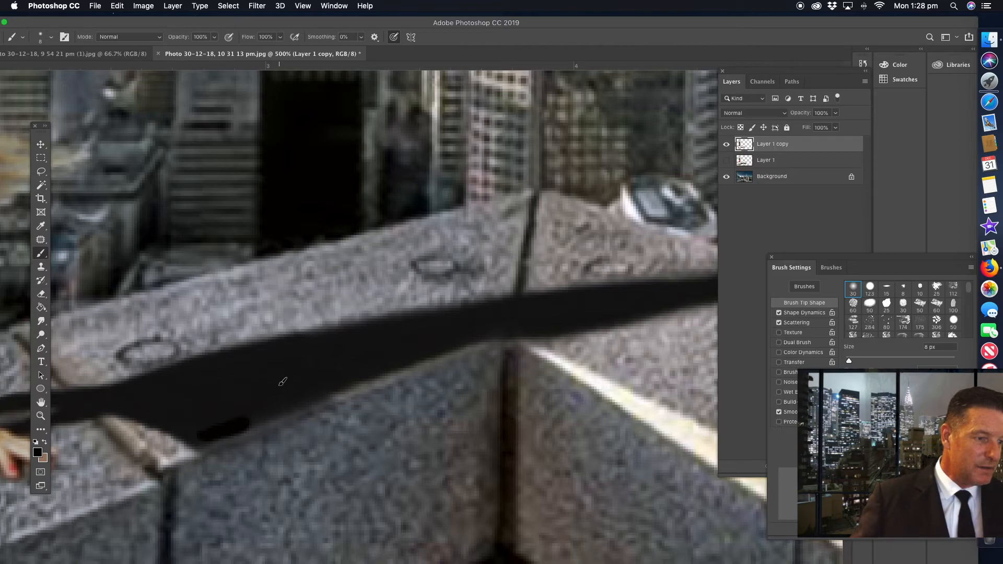
pyautogui.press('super+z')
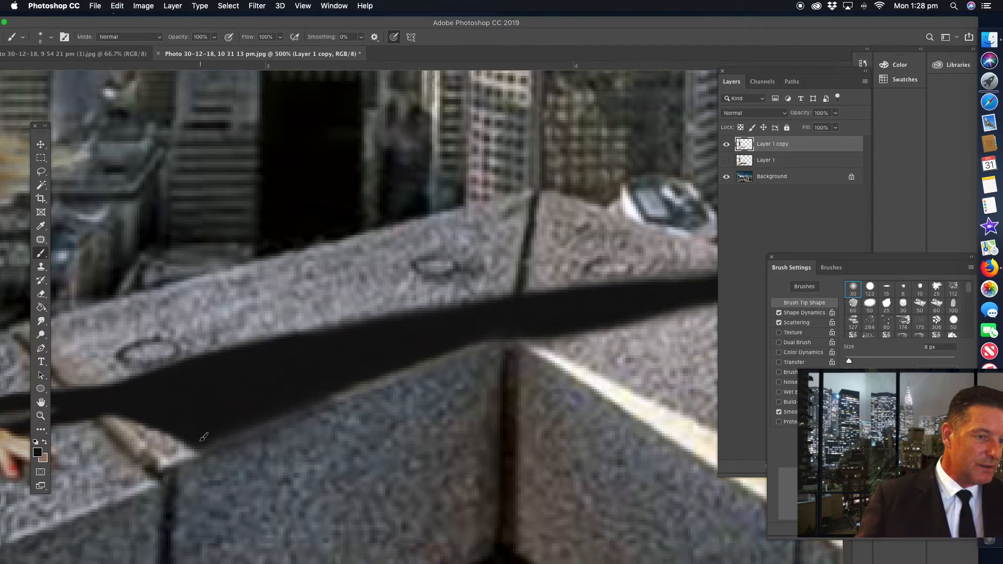
# Paint the shadow's lower edge in the shadow's dark grey, extending it down the ledge's inner face to the corner joint.
pyautogui.moveTo(208, 438)
pyautogui.mouseDown()
pyautogui.moveTo(487, 331)
pyautogui.moveTo(530, 321)
pyautogui.moveTo(534, 335)
pyautogui.moveTo(567, 328)
pyautogui.mouseUp()
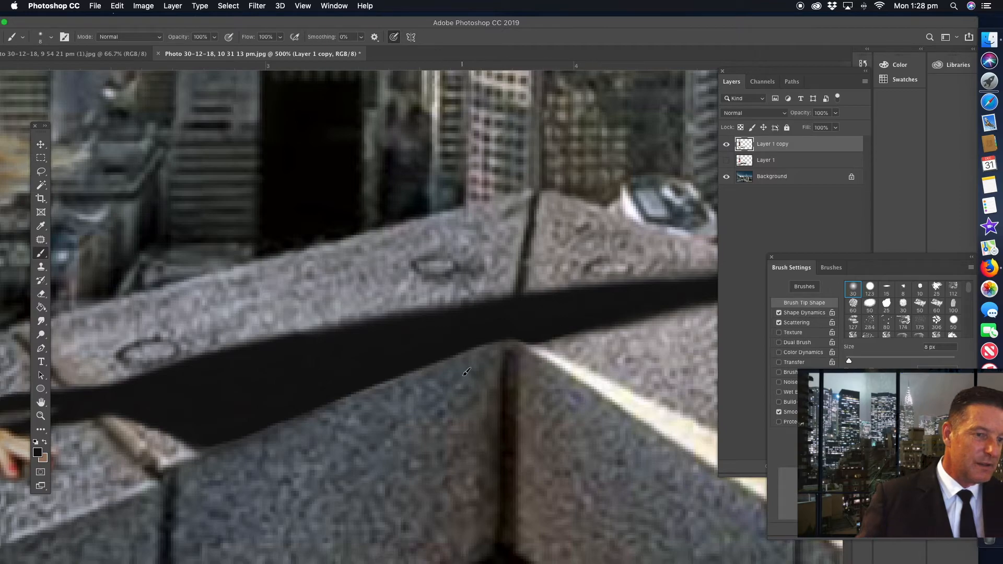
pyautogui.moveTo(526, 343); pyautogui.dragTo(515, 372)
pyautogui.moveTo(507, 335)
pyautogui.mouseDown()
pyautogui.moveTo(504, 379)
pyautogui.moveTo(517, 336)
pyautogui.mouseUp()
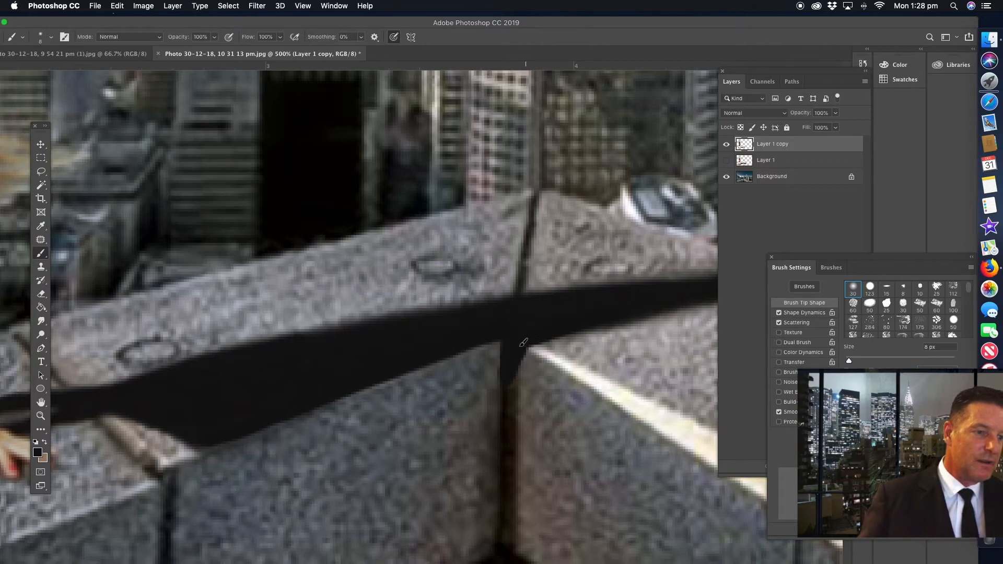
pyautogui.moveTo(268, 423)
pyautogui.mouseDown()
pyautogui.moveTo(403, 385)
pyautogui.moveTo(505, 375)
pyautogui.moveTo(371, 385)
pyautogui.moveTo(434, 359)
pyautogui.moveTo(503, 353)
pyautogui.mouseUp()
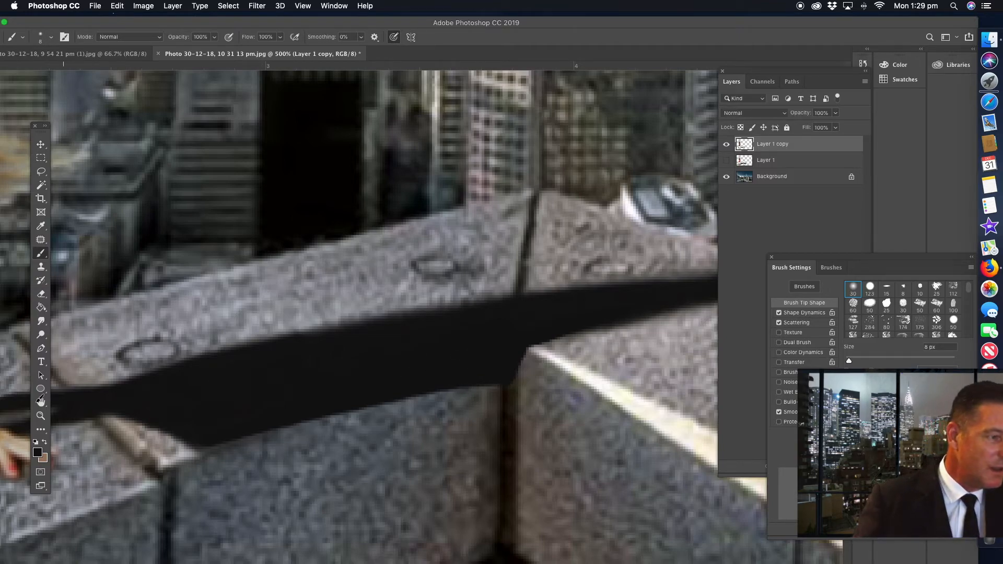
# Review the whole composite at 100% and make the Background layer active.
pyautogui.click(40, 416)
pyautogui.keyDown('alt'); pyautogui.click(413, 330); pyautogui.keyUp('alt')
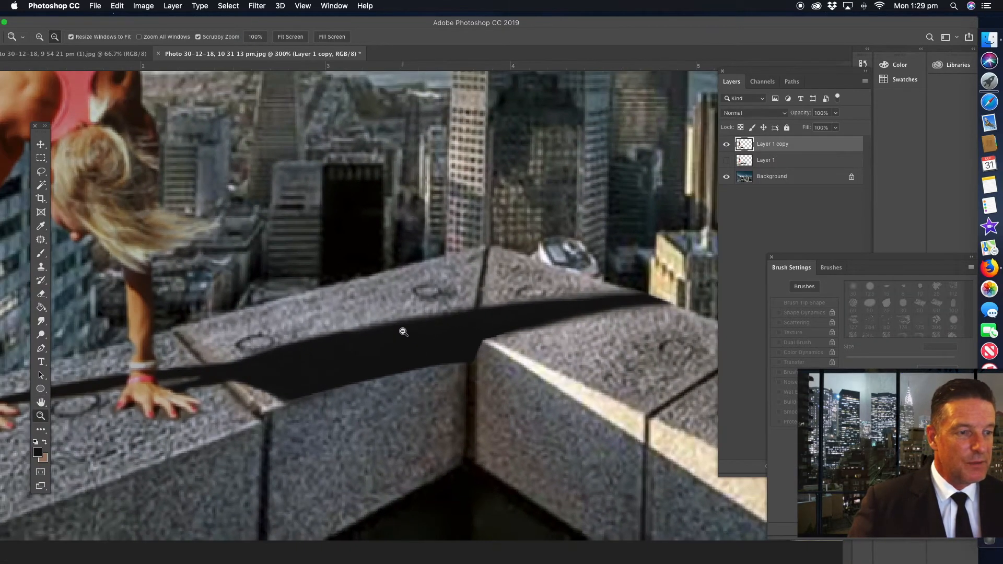
pyautogui.keyDown('alt'); pyautogui.click(403, 331); pyautogui.keyUp('alt')
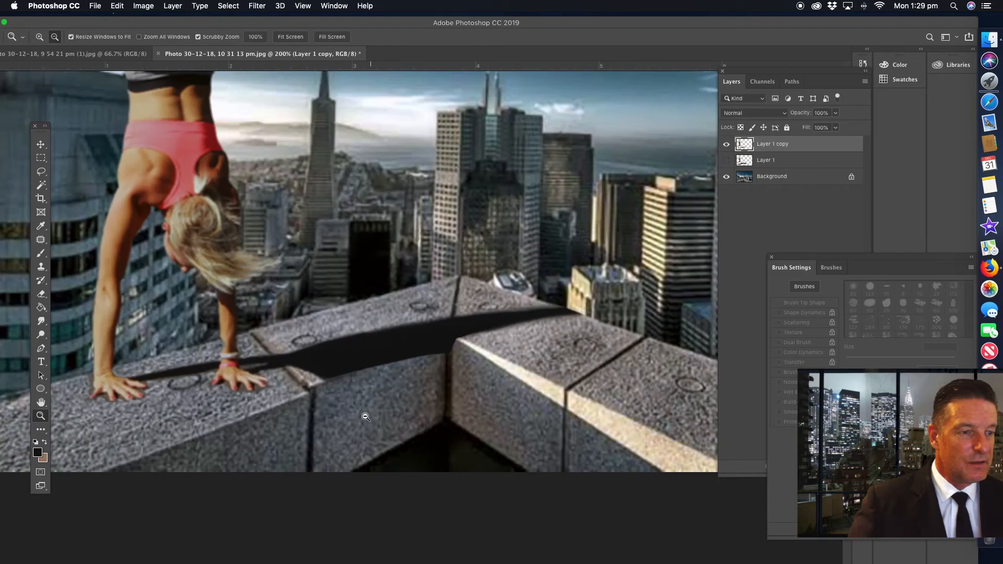
pyautogui.click(41, 322)
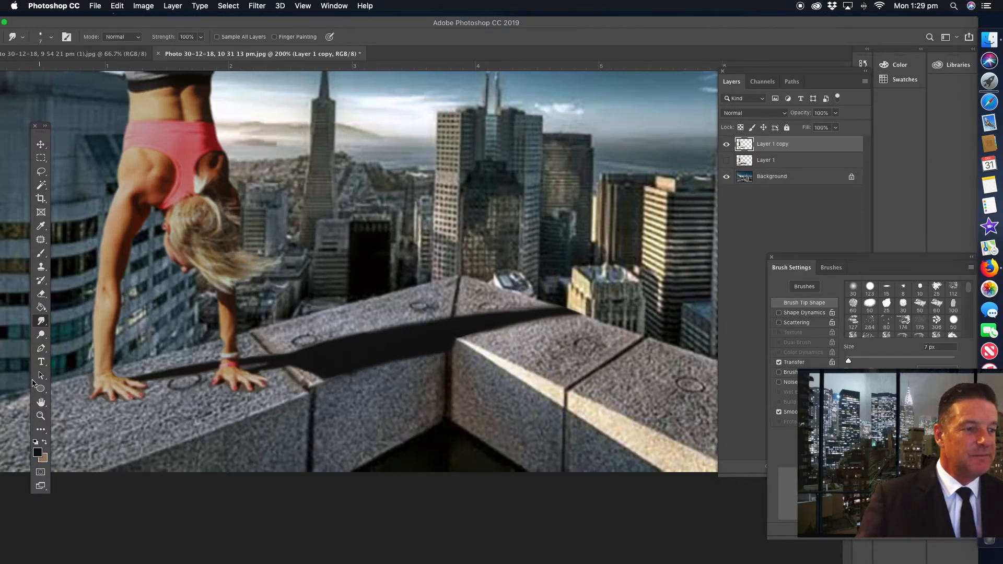
pyautogui.click(40, 416)
pyautogui.click(54, 36)
pyautogui.click(351, 171)
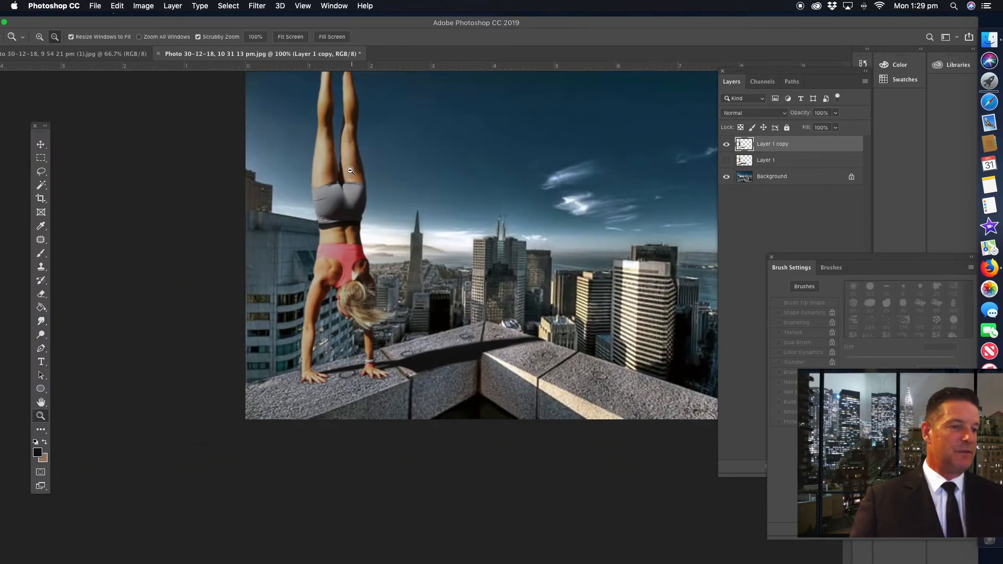
pyautogui.moveTo(375, 136); pyautogui.dragTo(309, 180)
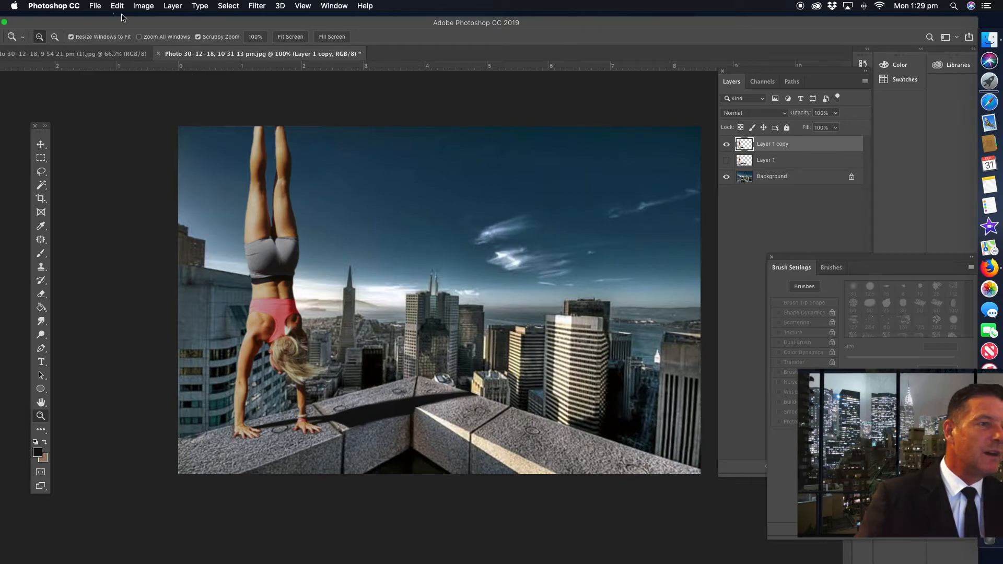
pyautogui.click(772, 176)
pyautogui.click(140, 6)
pyautogui.moveTo(152, 34)
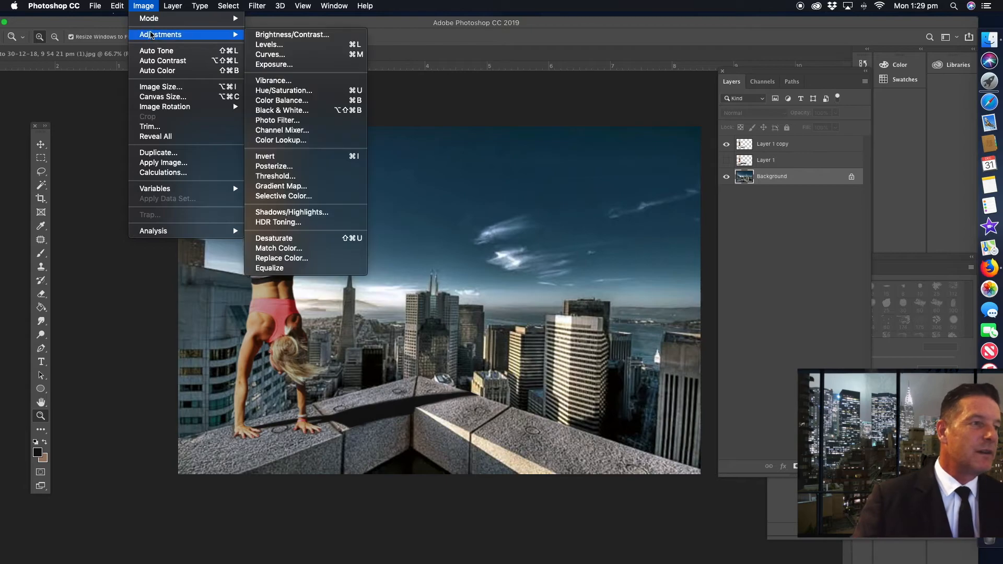
pyautogui.click(275, 93)
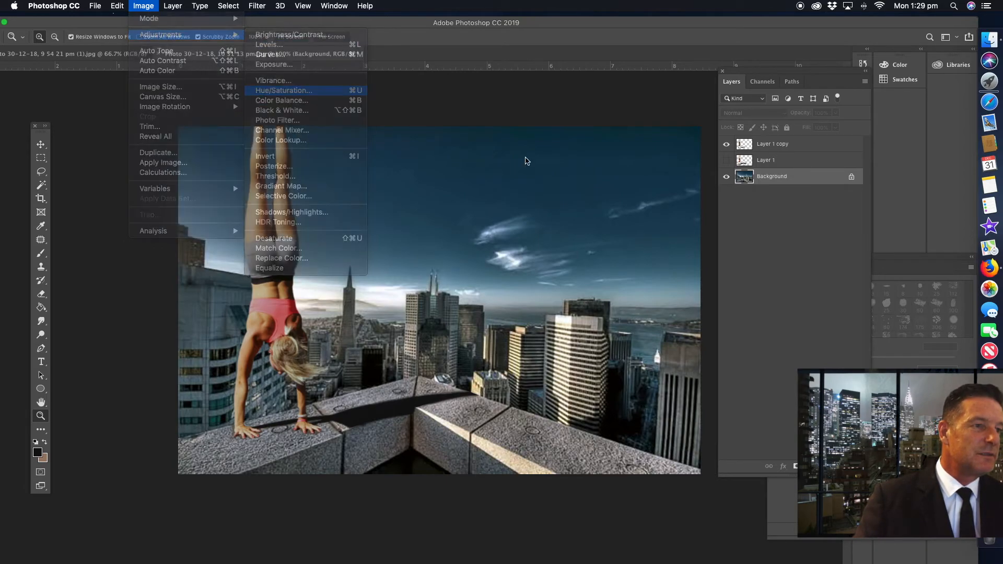
pyautogui.click(714, 87)
pyautogui.press('z')
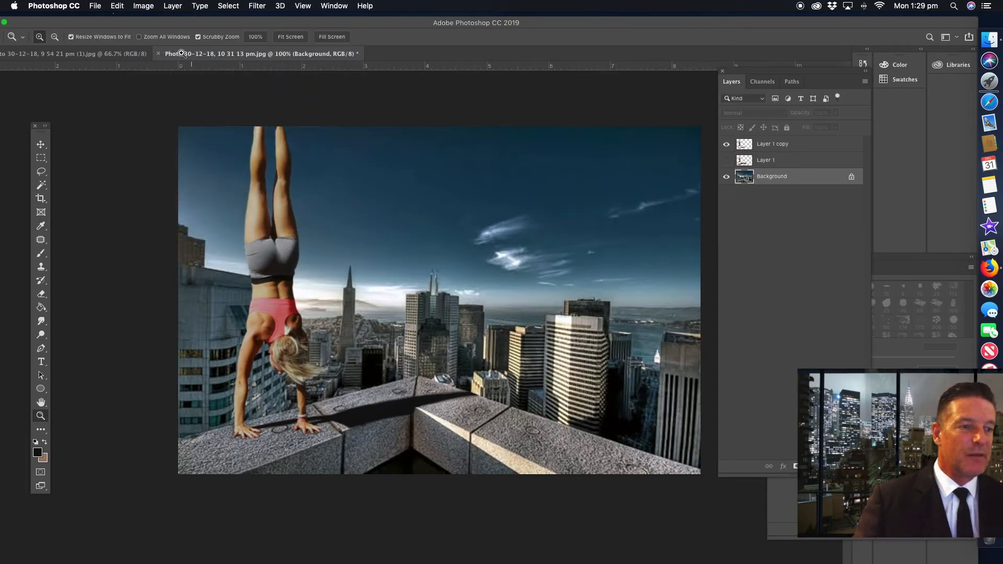
# Apply a Vibrance adjustment to the Background layer with Vibrance +85 and Saturation +38.
pyautogui.click(144, 6)
pyautogui.moveTo(173, 35)
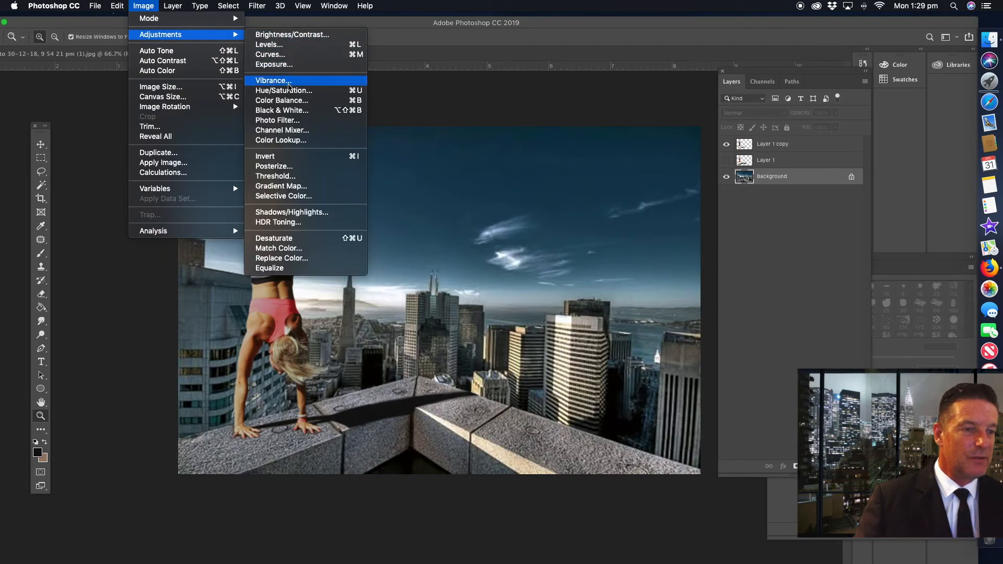
pyautogui.click(289, 86)
pyautogui.moveTo(639, 173); pyautogui.dragTo(679, 174)
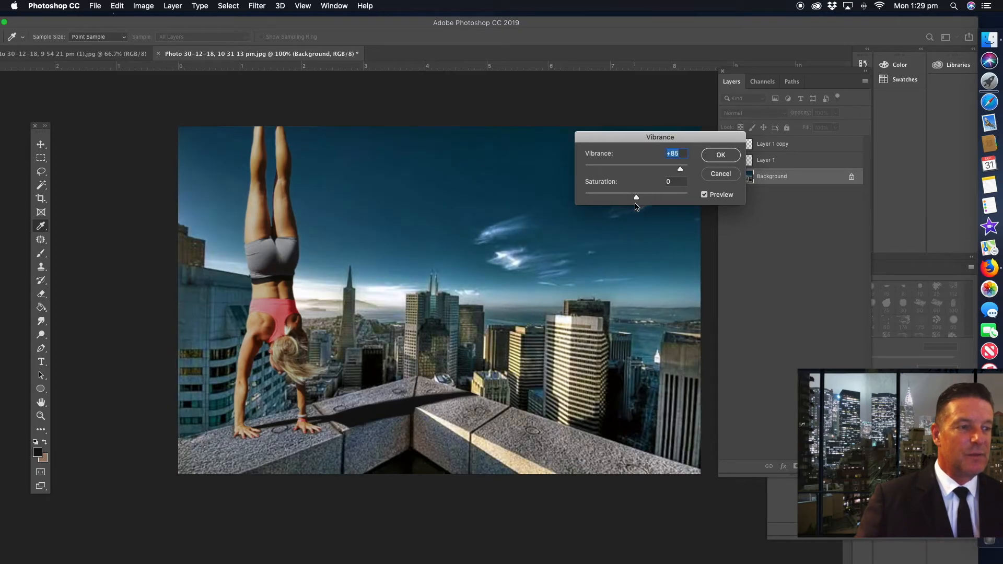
pyautogui.moveTo(637, 202); pyautogui.dragTo(658, 207)
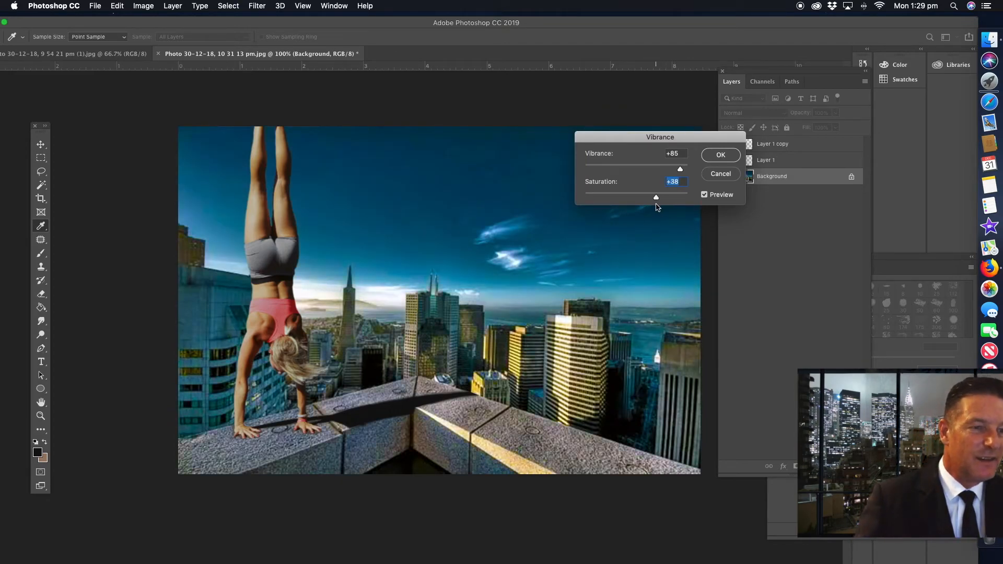
pyautogui.click(721, 155)
pyautogui.press('z')
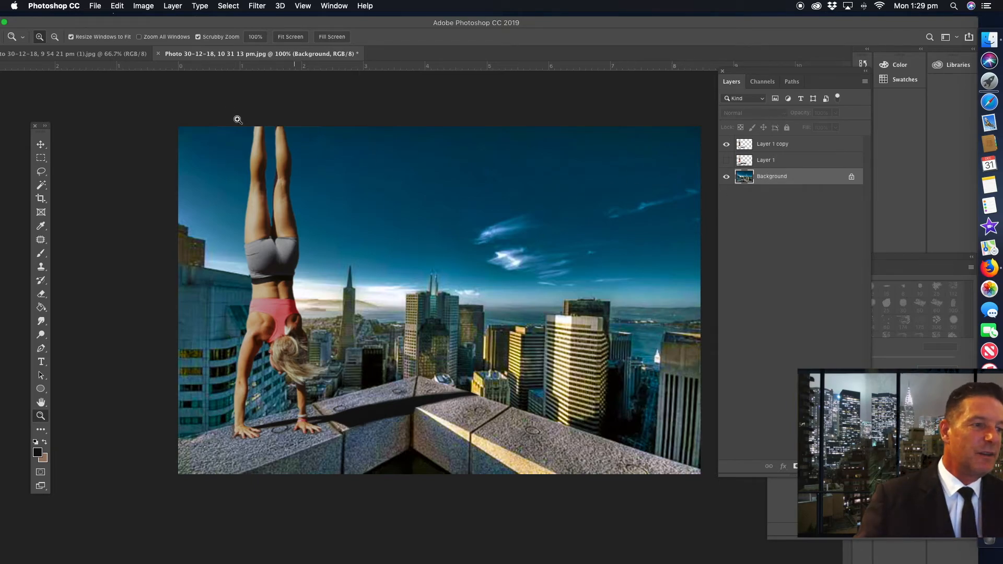
# Apply the Blur filter to the Background layer and the Blur More filter to Layer 1 copy.
pyautogui.click(257, 6)
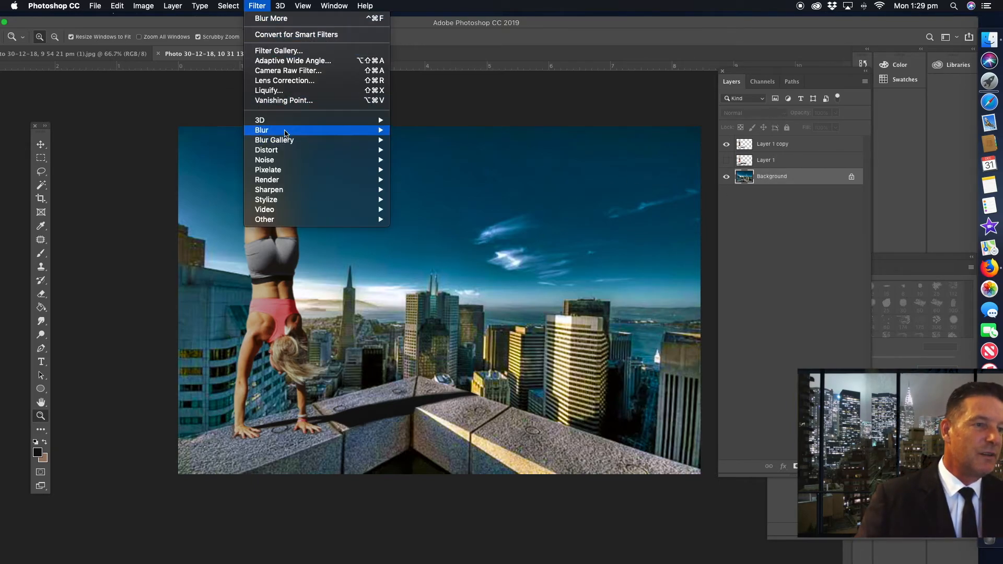
pyautogui.moveTo(381, 132)
pyautogui.click(446, 118)
pyautogui.click(773, 148)
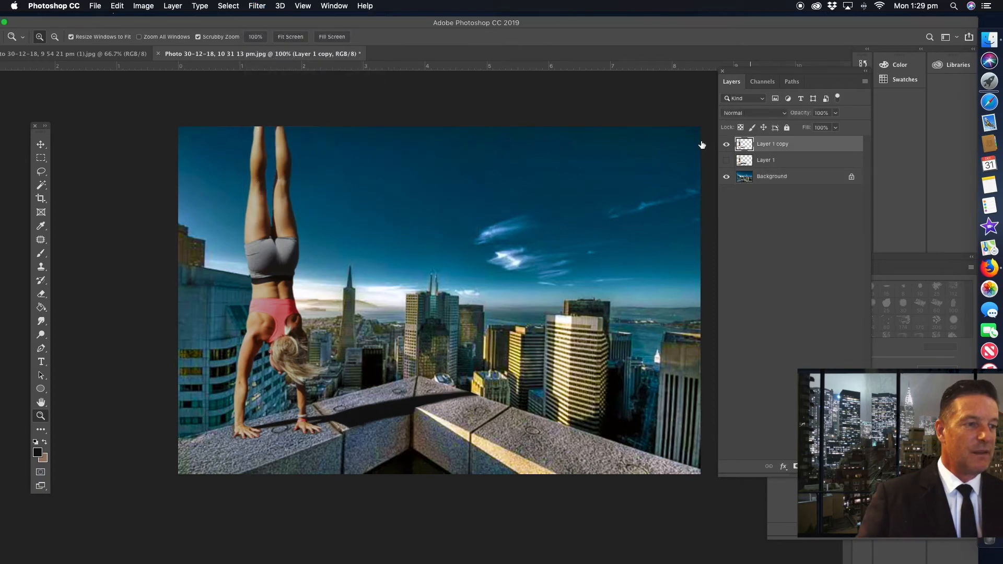
pyautogui.click(257, 6)
pyautogui.moveTo(289, 131)
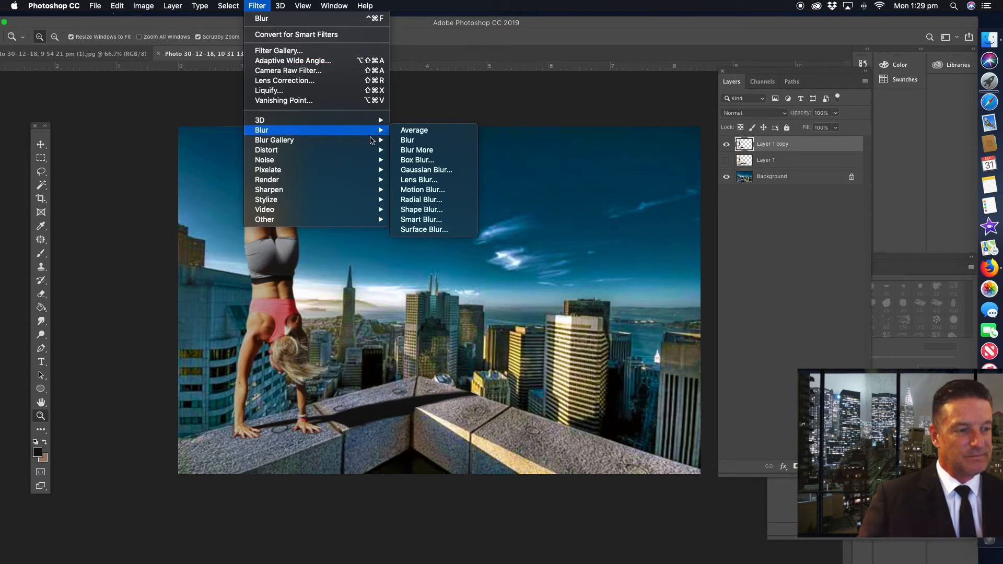
pyautogui.click(421, 150)
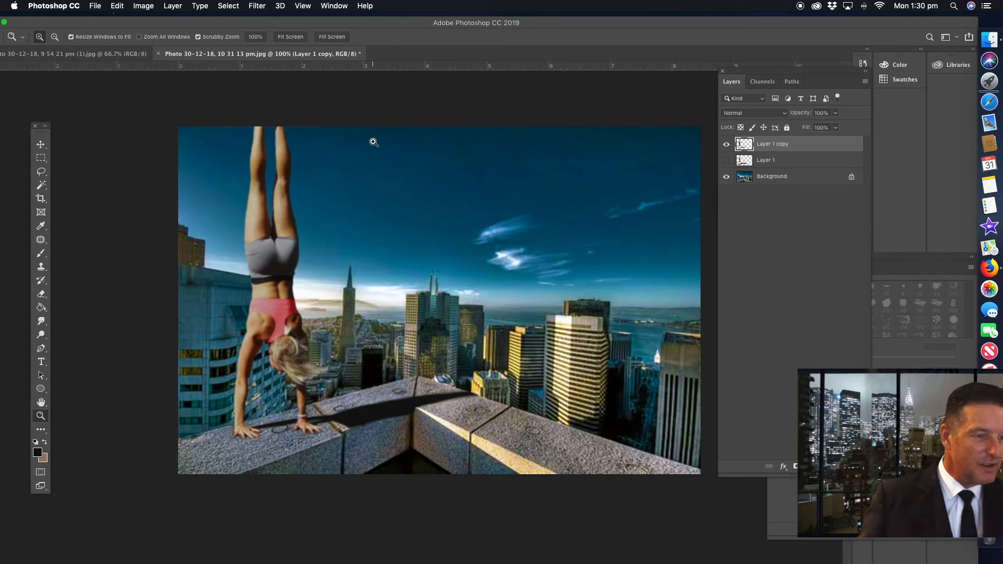
# Paint the shadow's lower edge in black between the woman's hand and the ledge joint, and smudge the shadow's edges smooth.
pyautogui.click(325, 437)
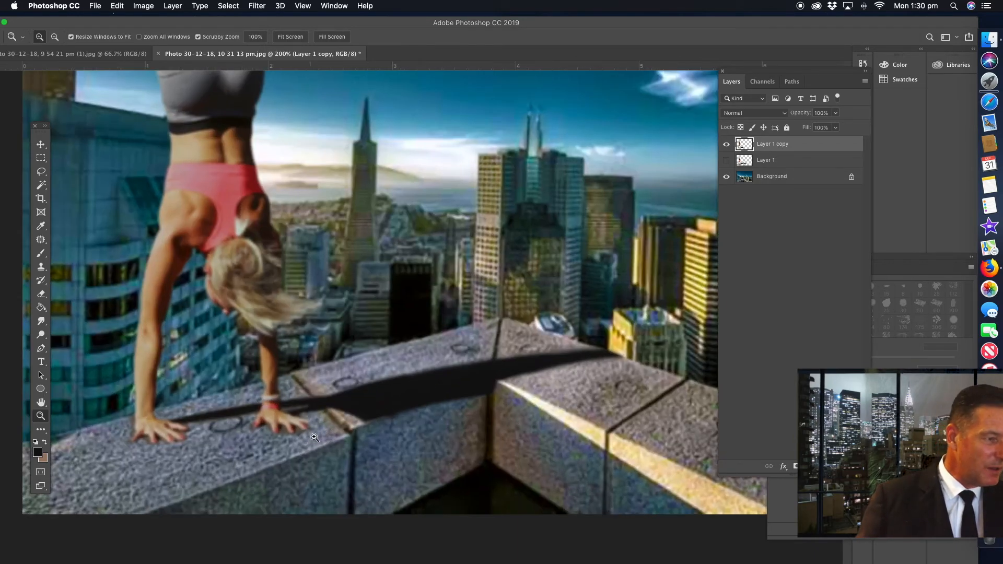
pyautogui.click(310, 444)
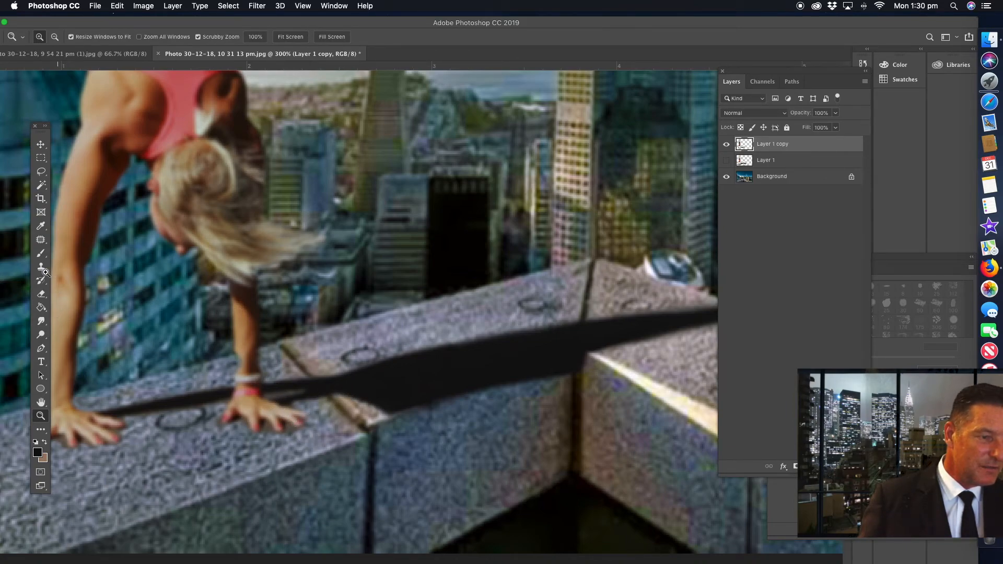
pyautogui.click(41, 253)
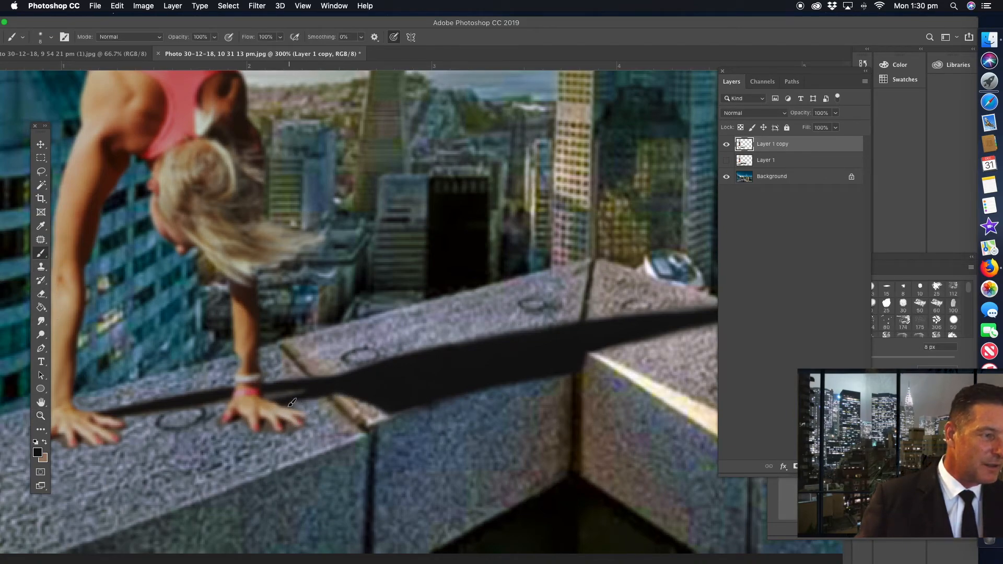
pyautogui.moveTo(326, 401)
pyautogui.mouseDown()
pyautogui.moveTo(303, 402)
pyautogui.moveTo(341, 399)
pyautogui.mouseUp()
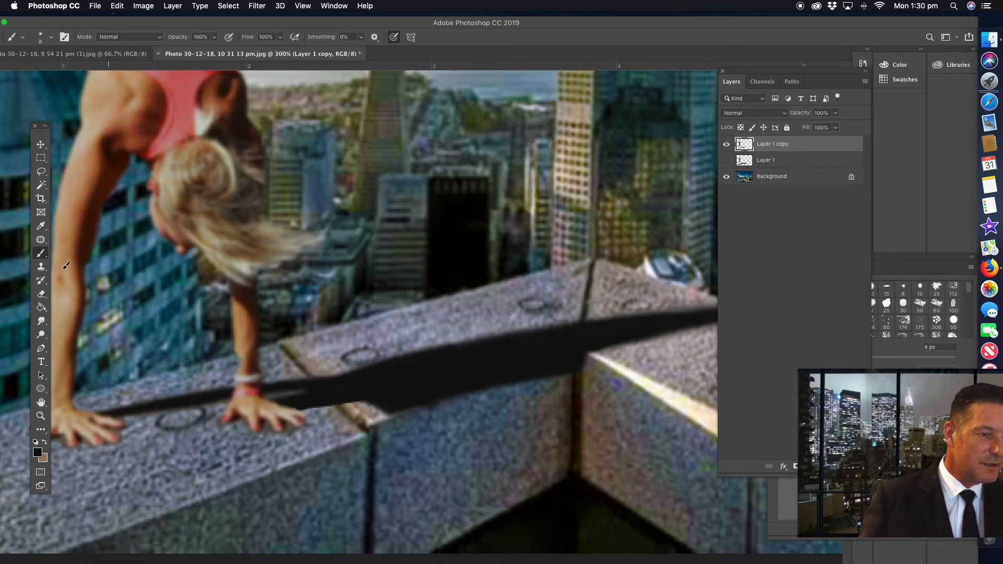
pyautogui.click(42, 322)
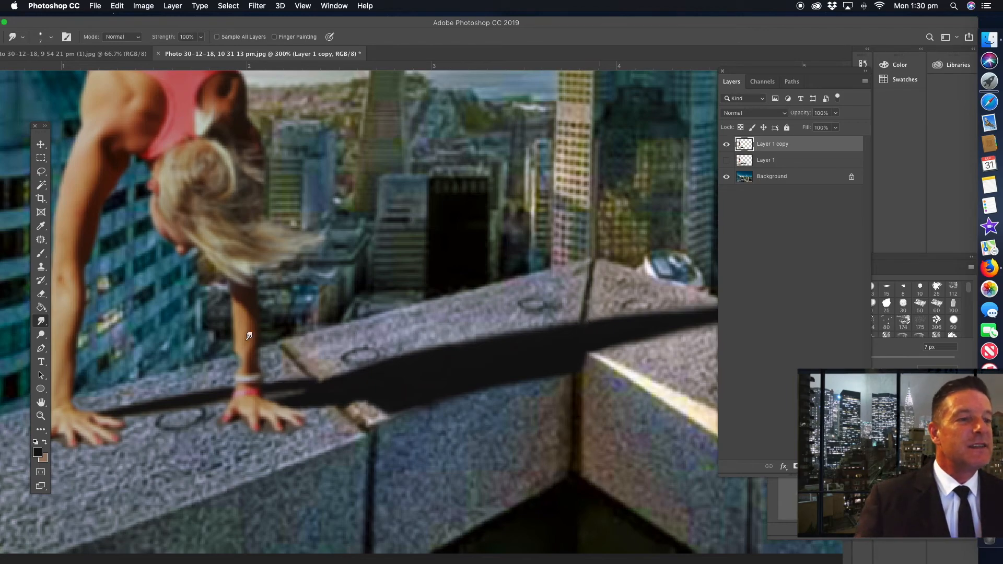
# Flatten the image into a single Background layer, discarding the hidden layer.
pyautogui.click(41, 416)
pyautogui.keyDown('alt'); pyautogui.click(272, 289); pyautogui.keyUp('alt')
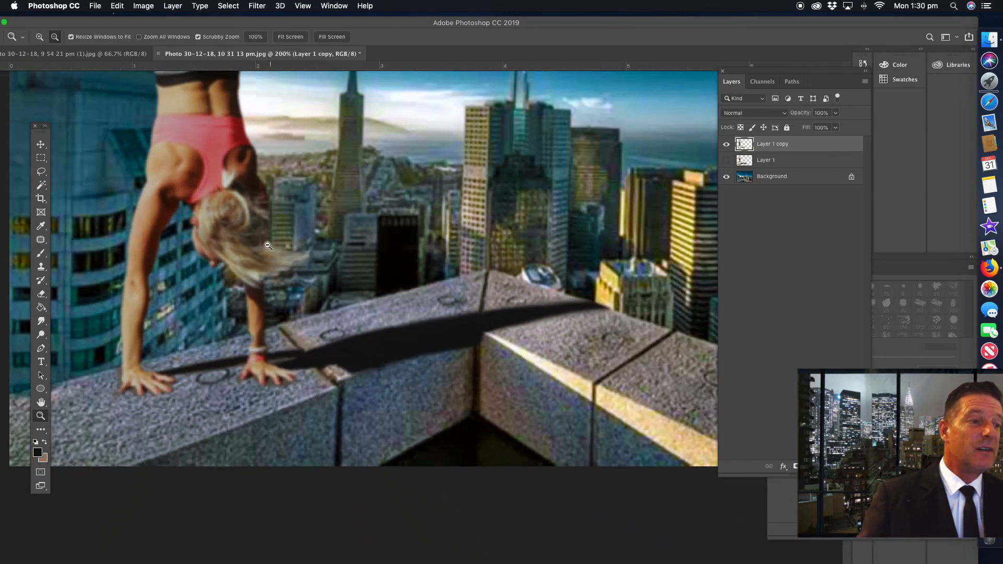
pyautogui.keyDown('alt'); pyautogui.click(466, 224); pyautogui.keyUp('alt')
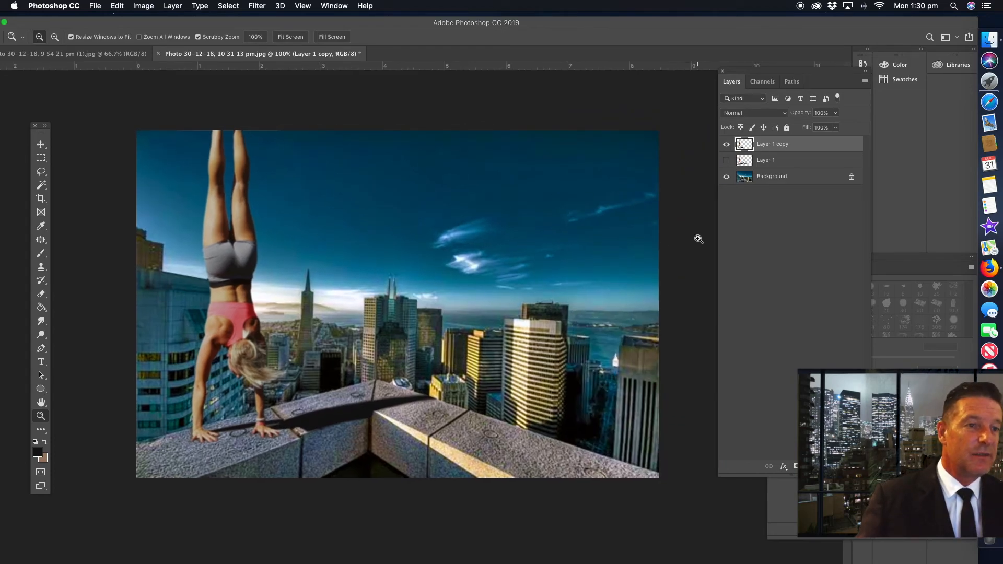
pyautogui.click(173, 9)
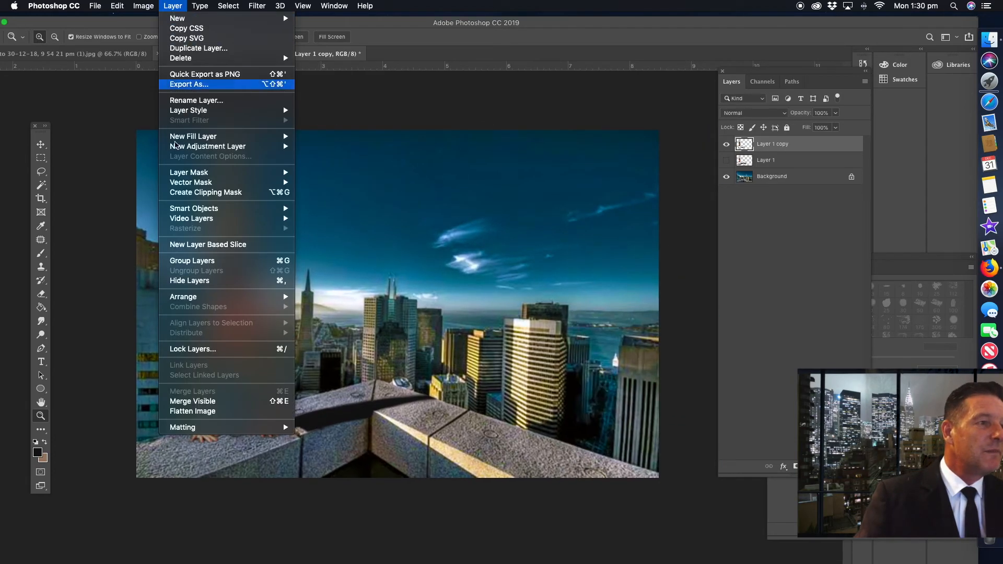
pyautogui.click(215, 410)
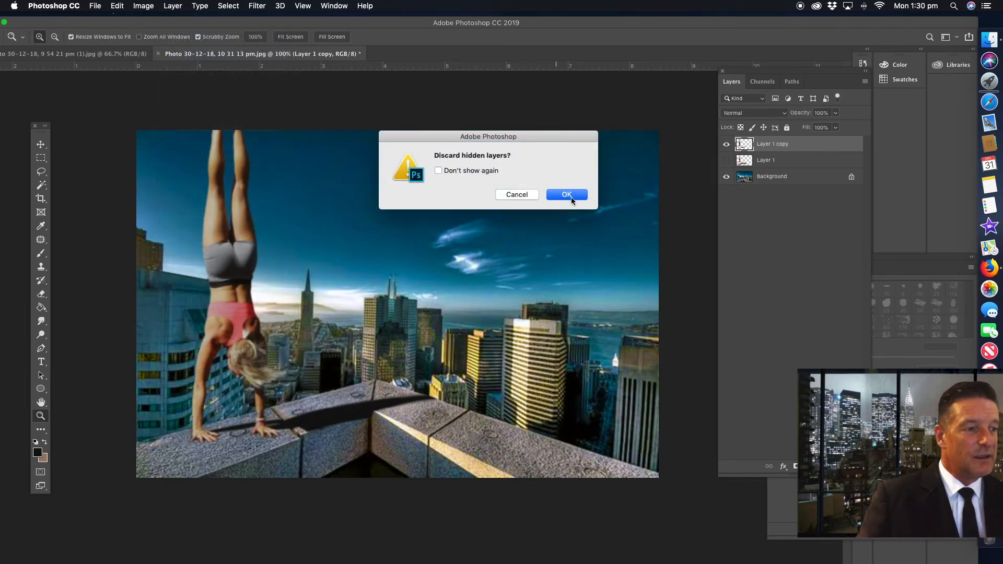
pyautogui.click(572, 196)
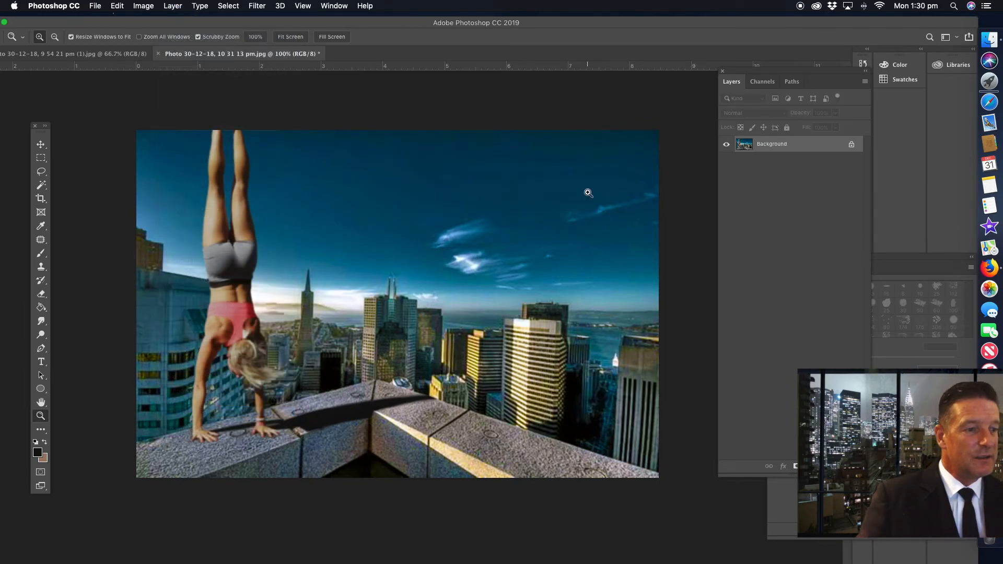
pyautogui.click(145, 7)
pyautogui.click(108, 97)
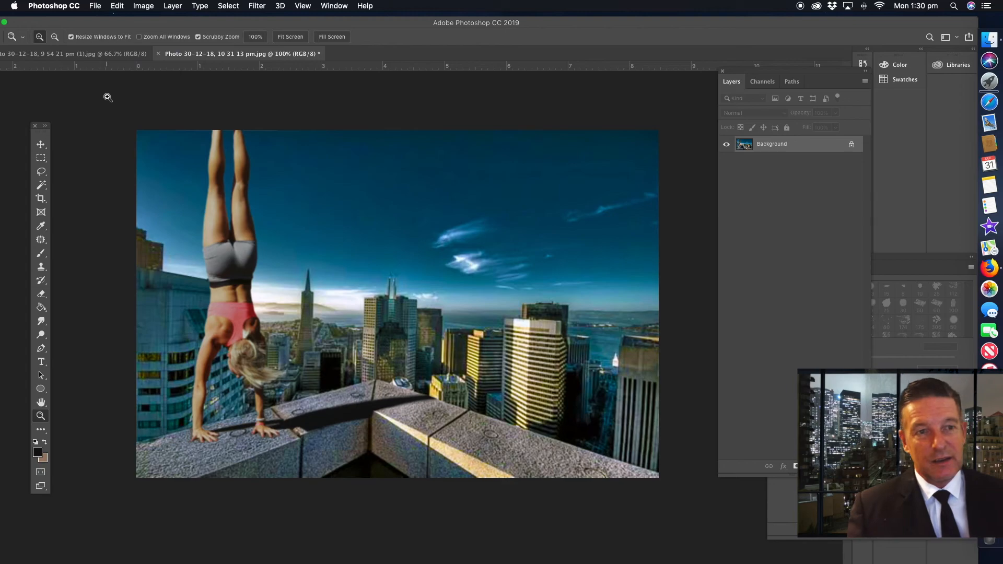
pyautogui.click(144, 6)
pyautogui.click(128, 6)
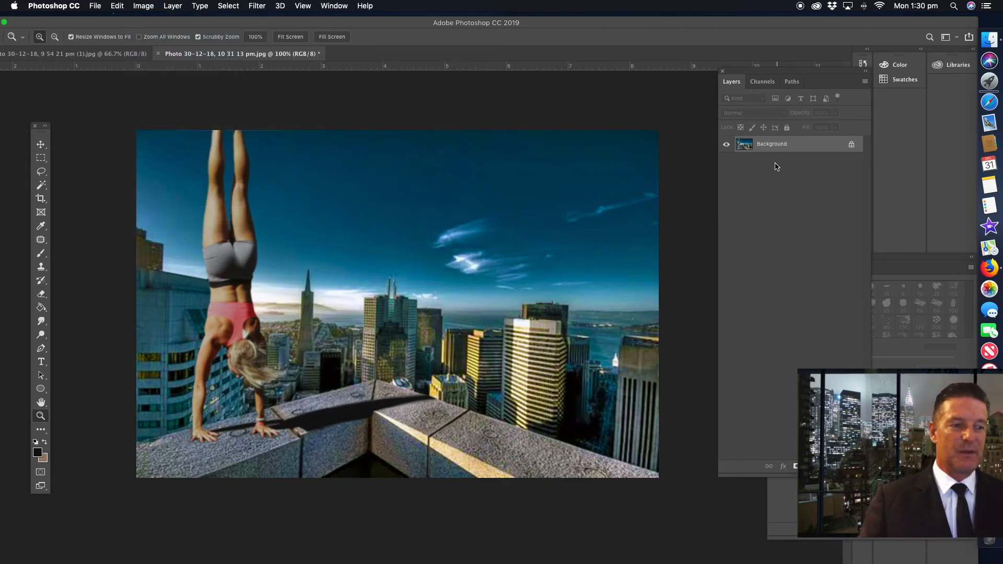
# Duplicate the flattened Background layer as Background copy.
pyautogui.rightClick(789, 145)
pyautogui.click(820, 163)
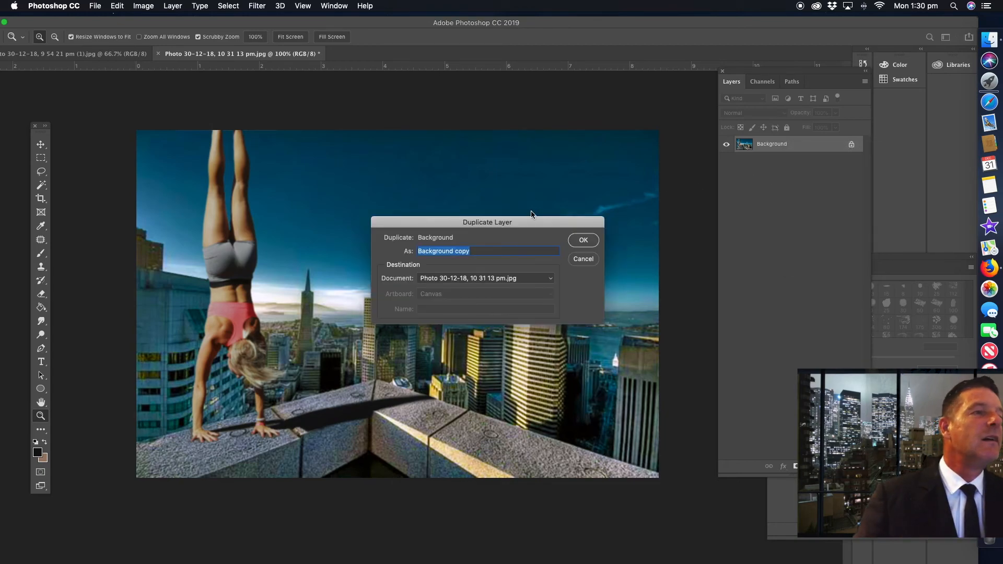
pyautogui.click(584, 241)
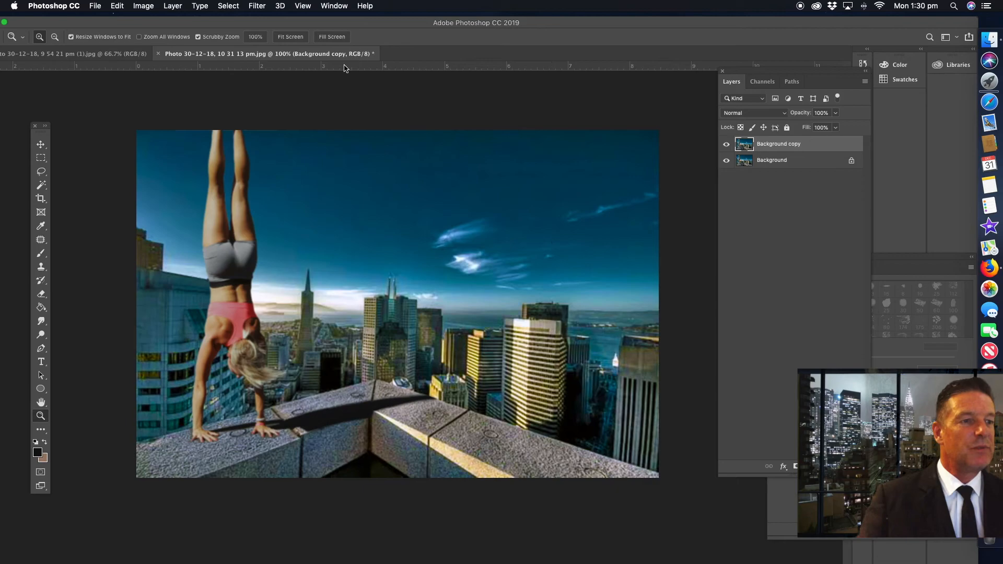
# Apply a Motion Blur to Background copy with an Angle of 0° and a Distance of 10 pixels.
pyautogui.click(258, 6)
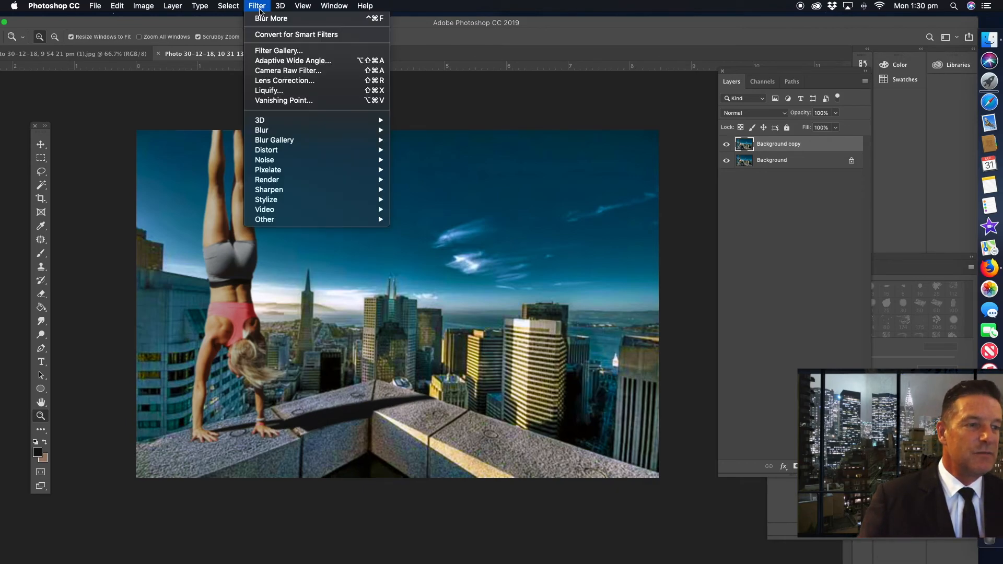
pyautogui.moveTo(289, 131)
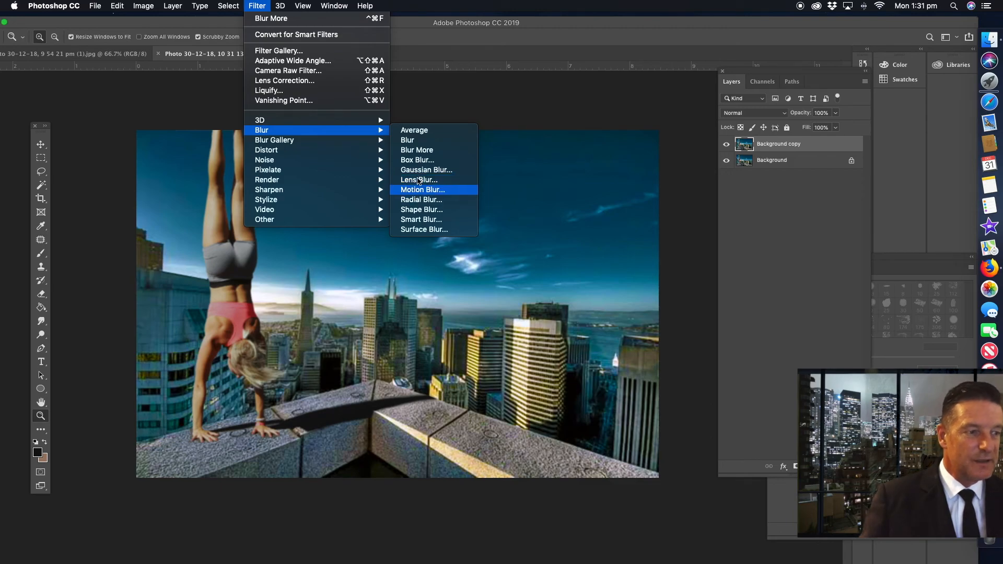
pyautogui.click(418, 189)
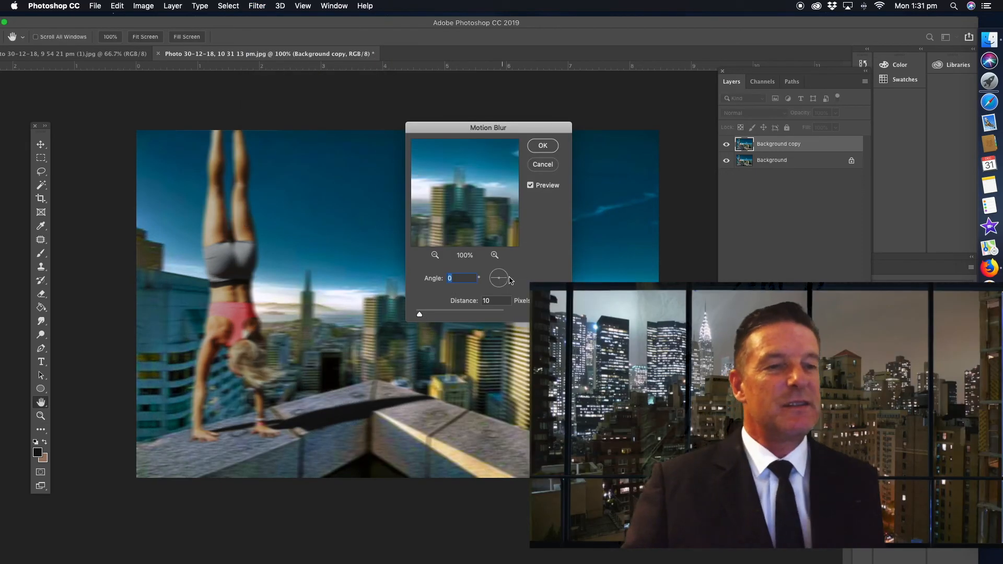
pyautogui.click(543, 147)
pyautogui.press('z')
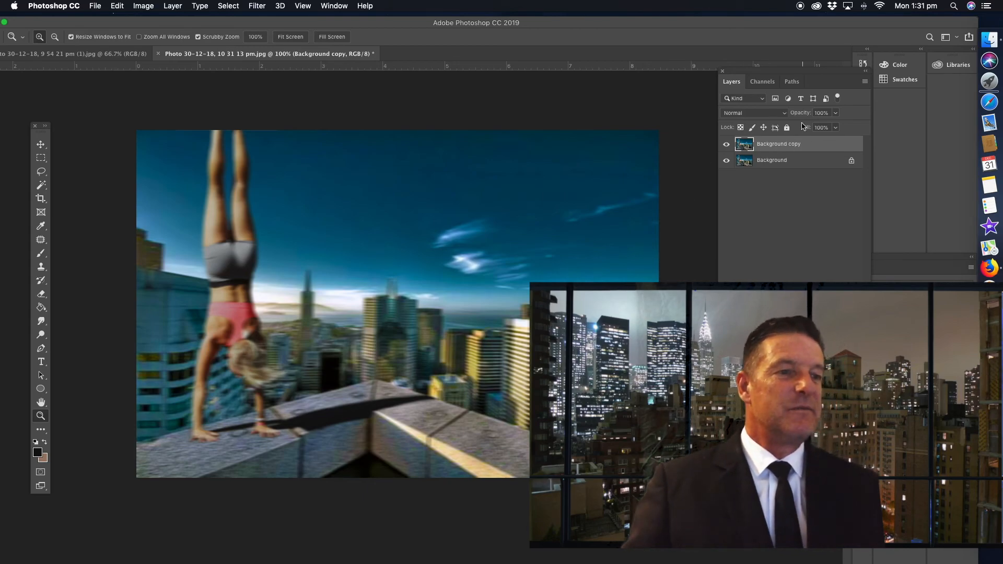
# Set Background copy's opacity to 50% and compare the image with that layer hidden and shown.
pyautogui.click(835, 113)
pyautogui.click(811, 130)
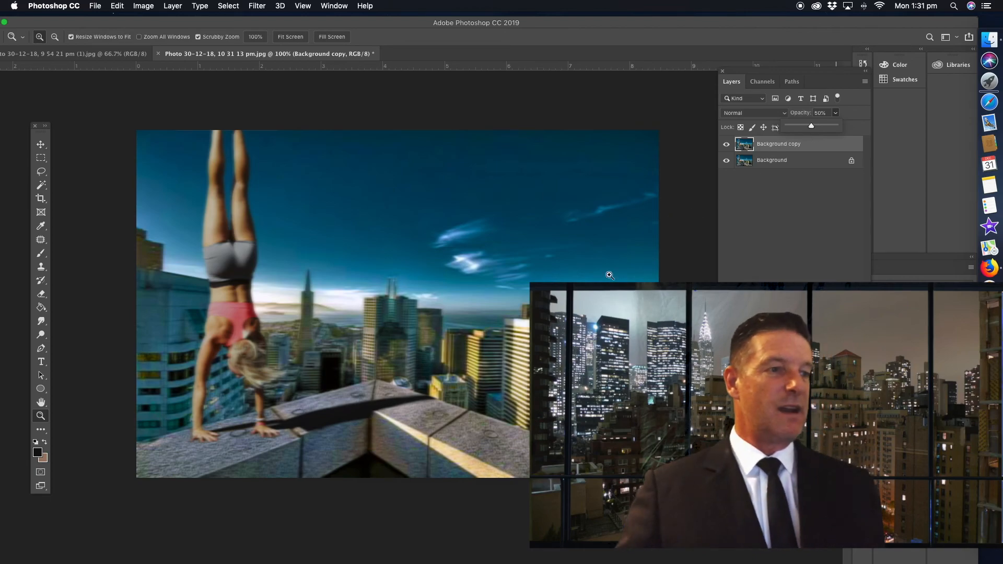
pyautogui.click(727, 146)
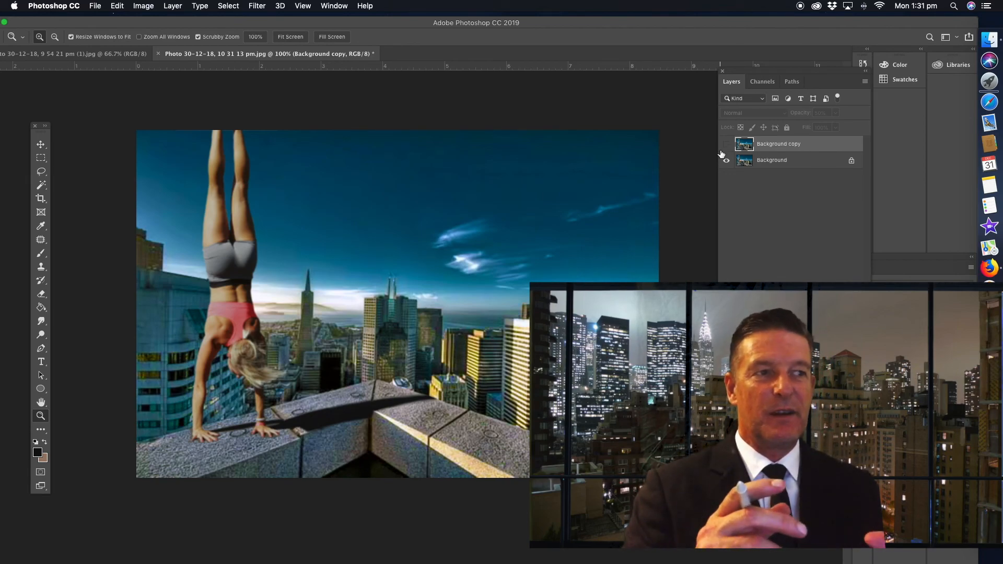
pyautogui.click(725, 146)
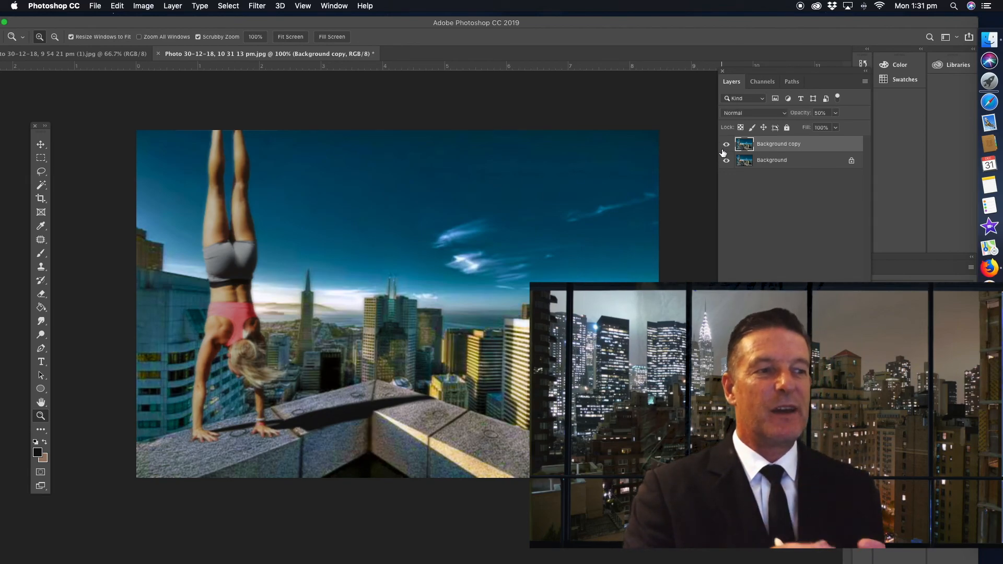